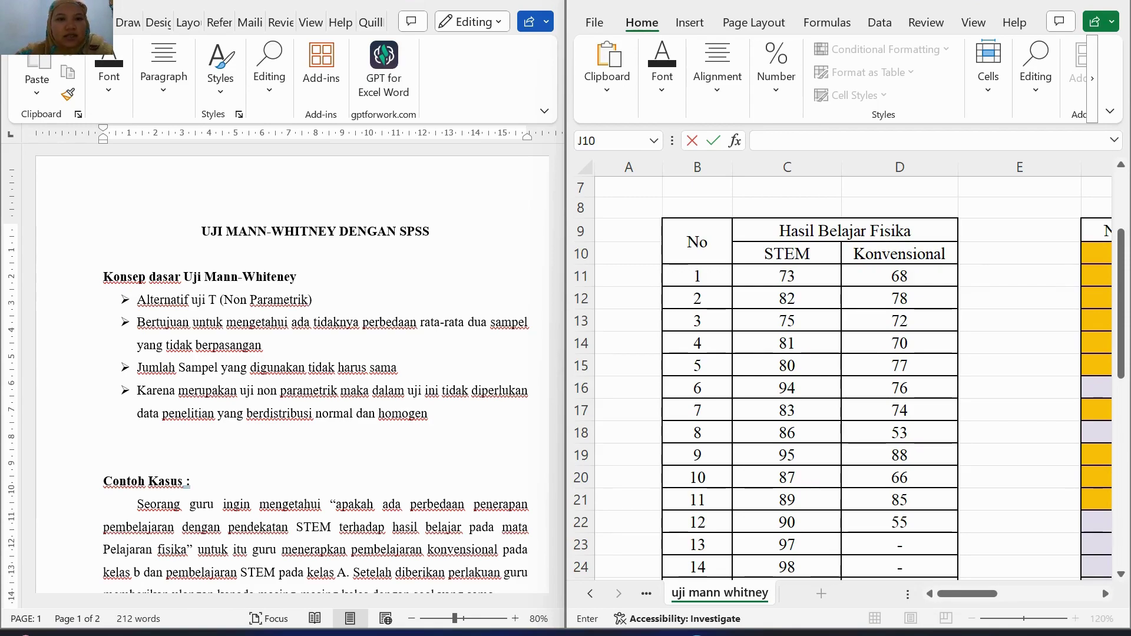
Step: Read the Mann-Whitney concept, example case, hypothesis, SPSS steps and decision rules in the Word document, highlighting the hypothesis sentence
{"action": "scroll", "coordinate": [283, 374], "scroll_direction": "down", "scroll_amount": 1}
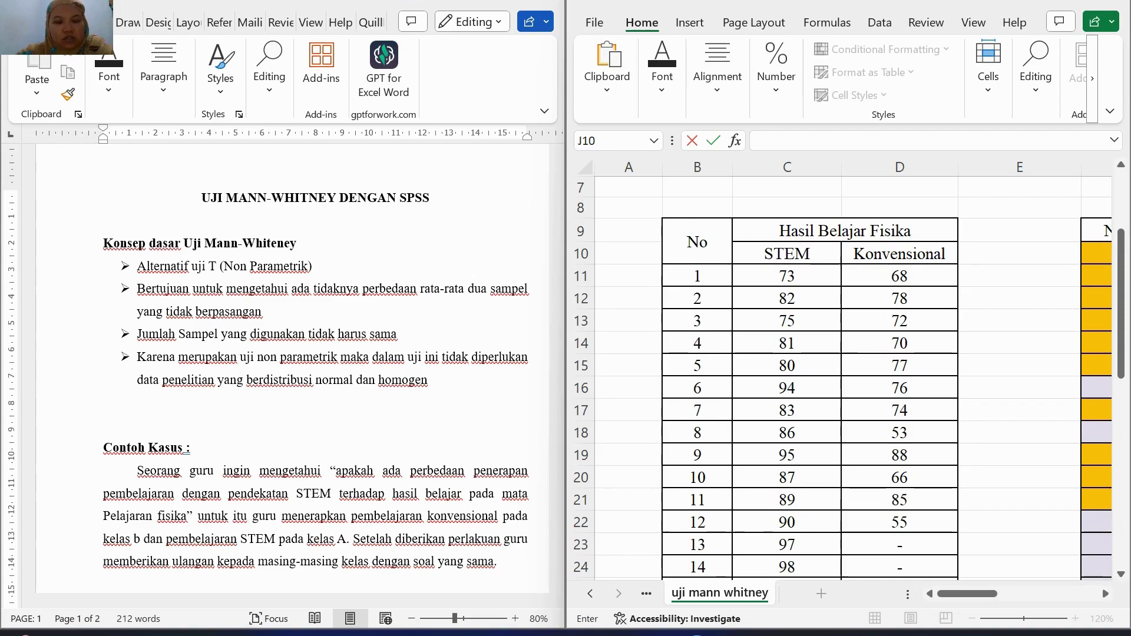
{"action": "scroll", "coordinate": [283, 377], "scroll_direction": "down", "scroll_amount": 1}
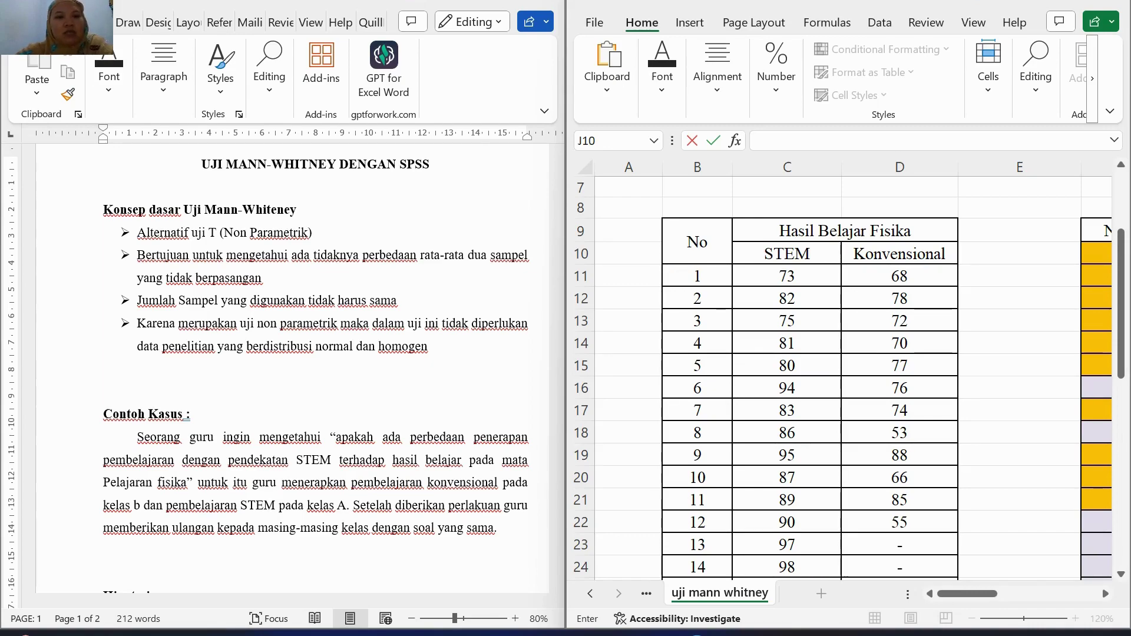
{"action": "left_click", "coordinate": [104, 550]}
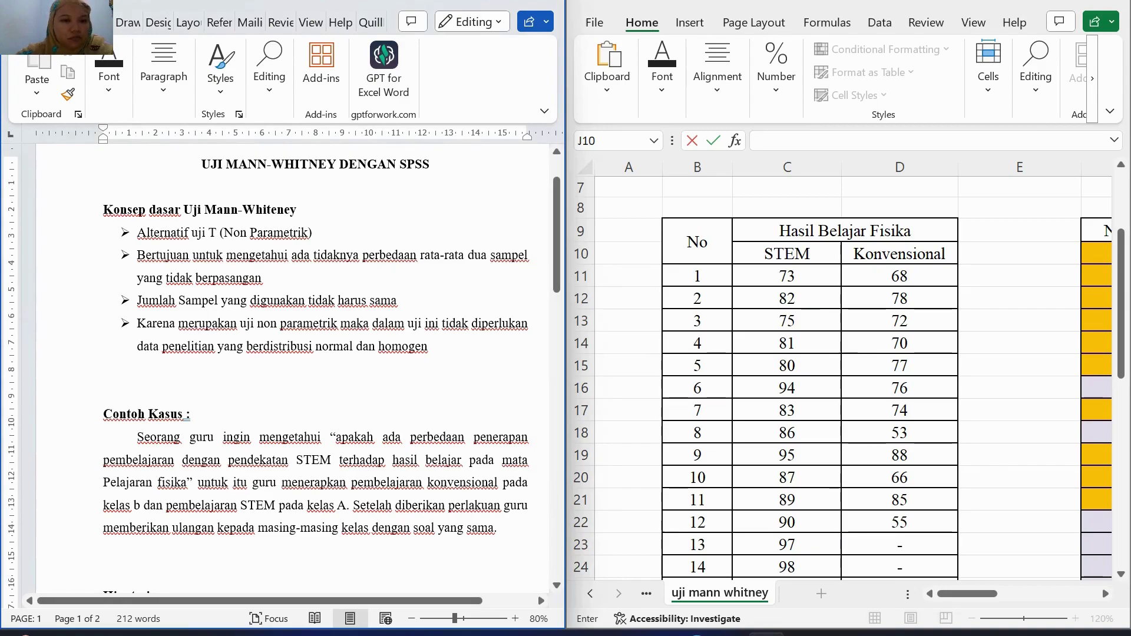
{"action": "scroll", "coordinate": [294, 365], "scroll_direction": "down", "scroll_amount": 3}
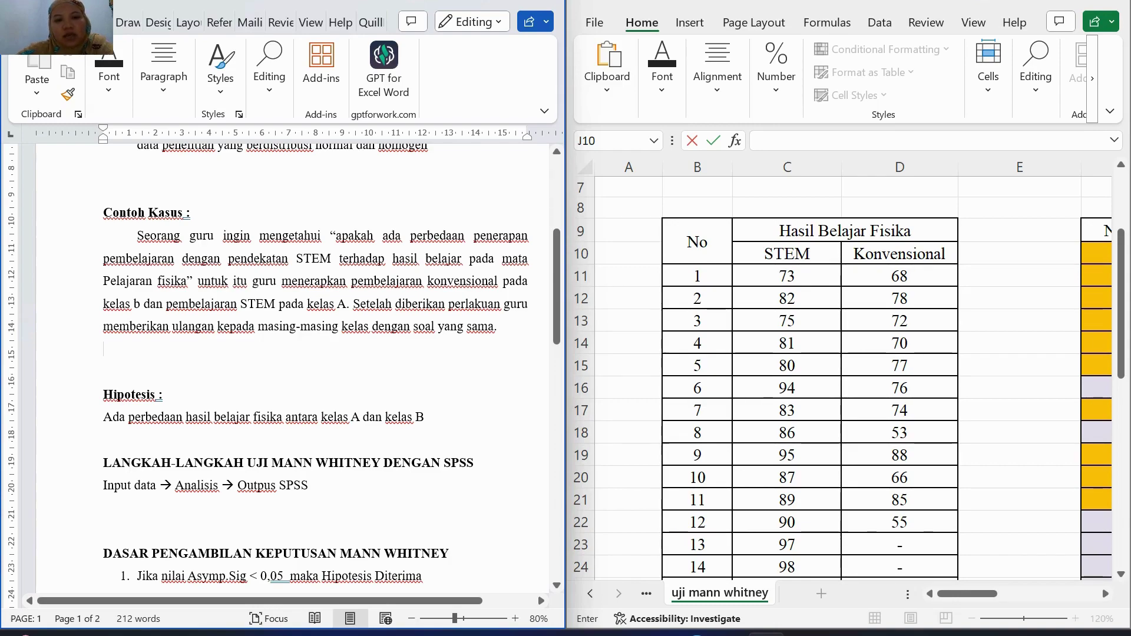
{"action": "scroll", "coordinate": [849, 377], "scroll_direction": "down", "scroll_amount": 2}
{"action": "scroll", "coordinate": [848, 377], "scroll_direction": "up", "scroll_amount": 2}
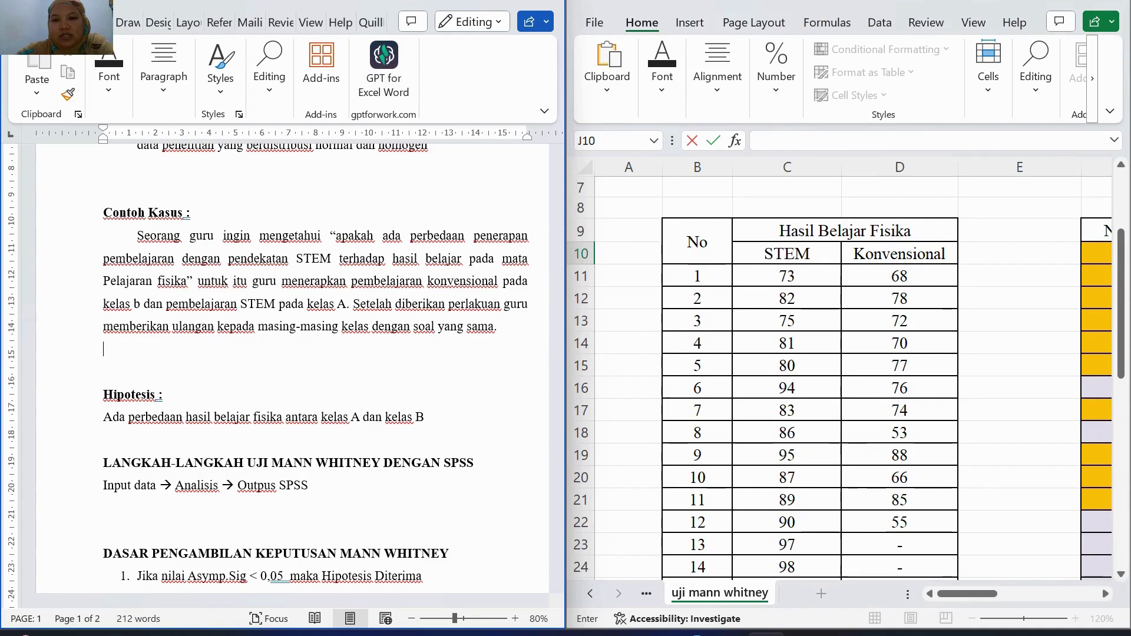
{"action": "scroll", "coordinate": [848, 377], "scroll_direction": "down", "scroll_amount": 1}
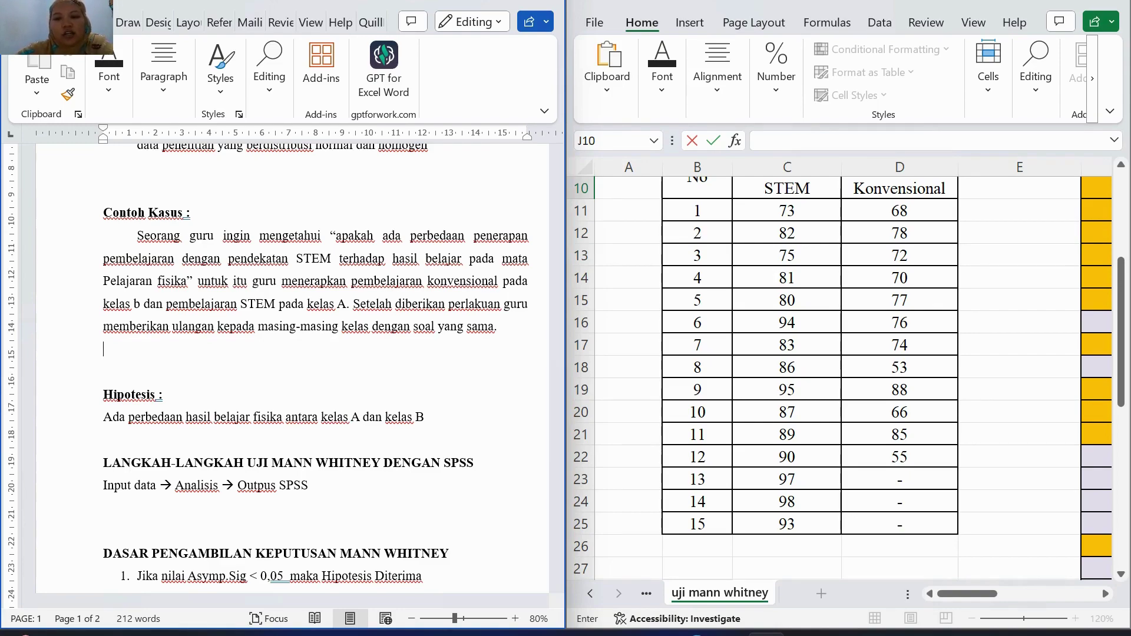
{"action": "scroll", "coordinate": [293, 365], "scroll_direction": "down", "scroll_amount": 4}
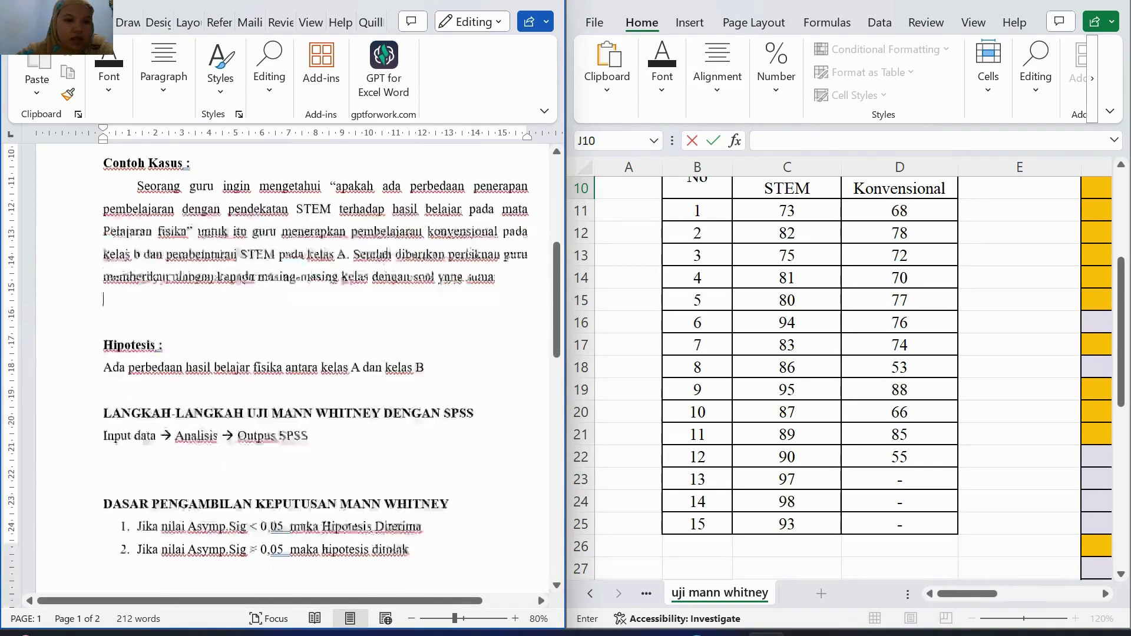
{"action": "left_click_drag", "start_coordinate": [104, 284], "coordinate": [429, 285]}
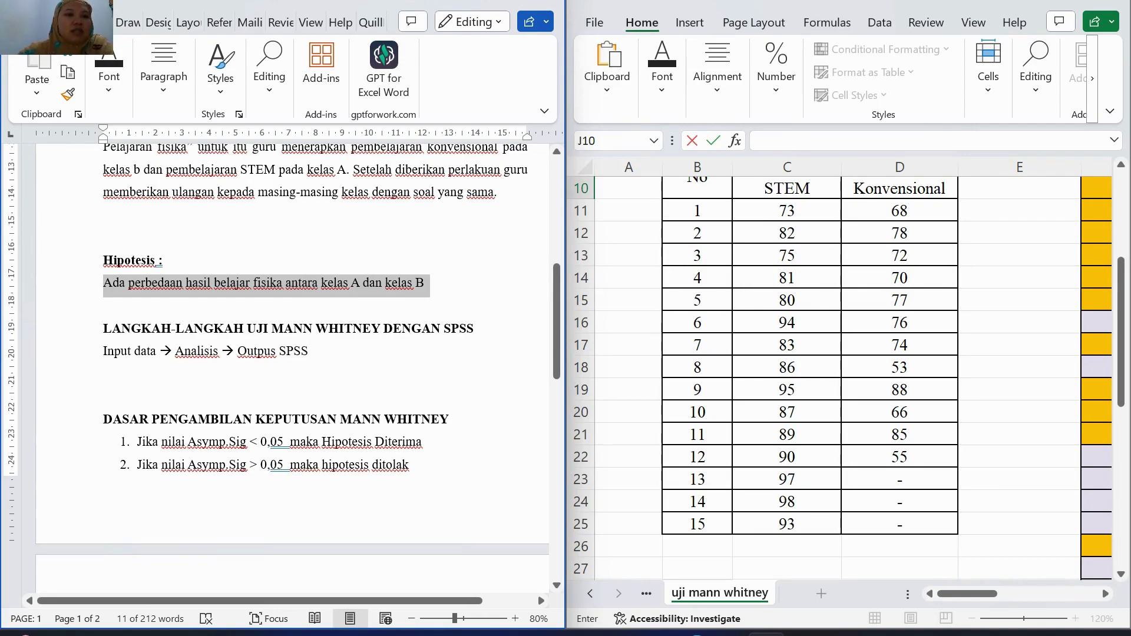
{"action": "left_click", "coordinate": [308, 351]}
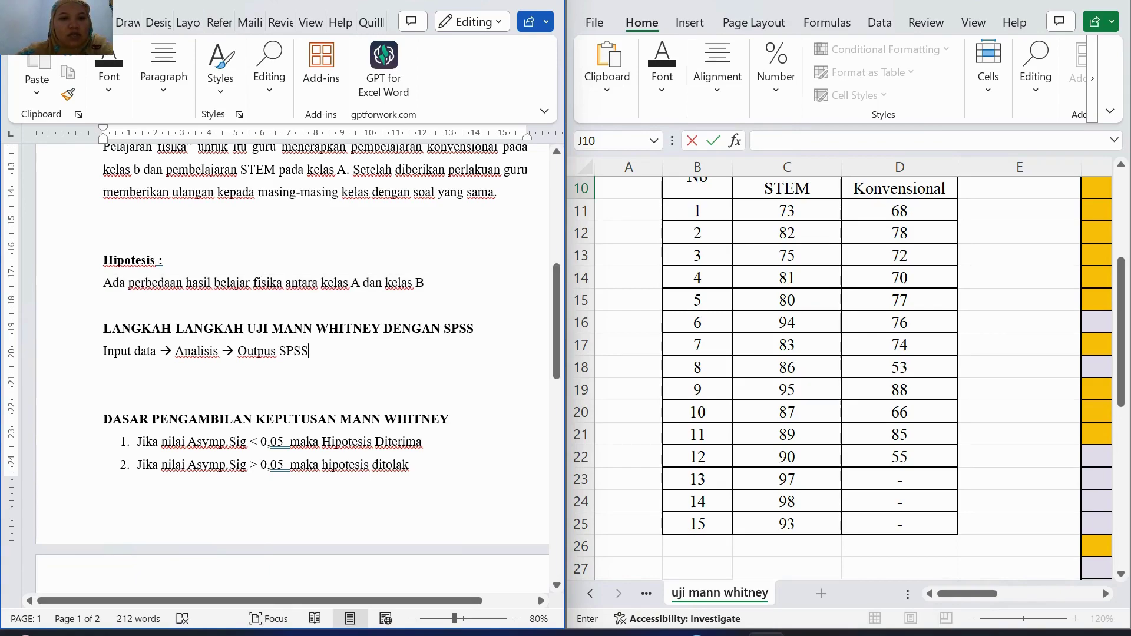
Step: Switch to the Excel workbook, maximize its window and review the Hasil Belajar Fisika scores for the STEM and Konvensional classes
{"action": "scroll", "coordinate": [825, 354], "scroll_direction": "up", "scroll_amount": 1}
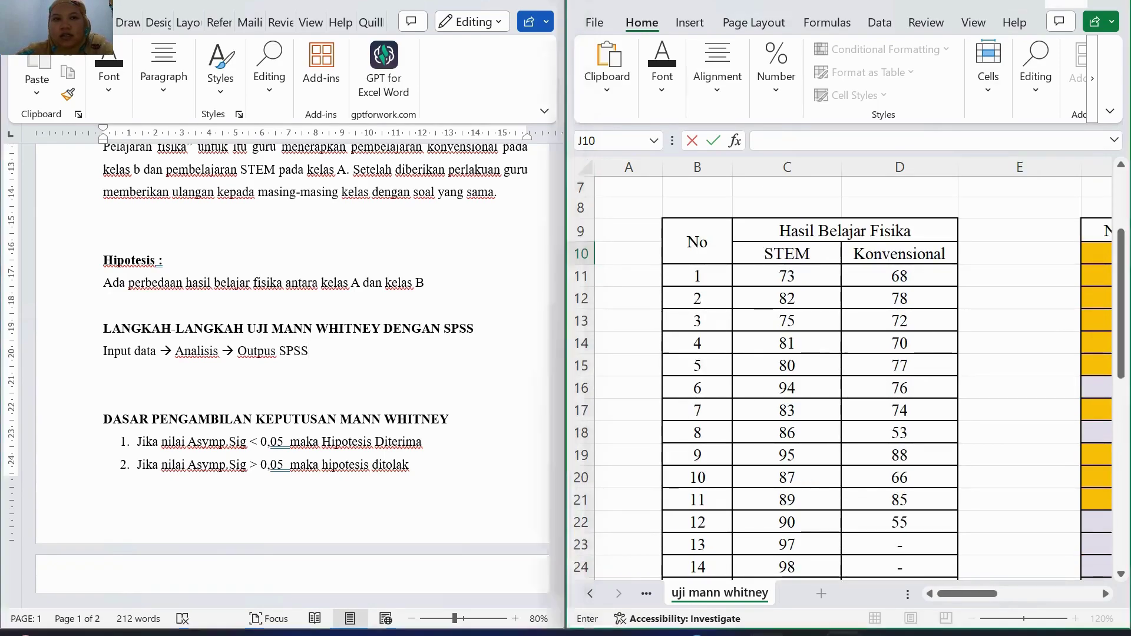
{"action": "left_click", "coordinate": [1066, 5]}
{"action": "scroll", "coordinate": [565, 377], "scroll_direction": "down", "scroll_amount": 2}
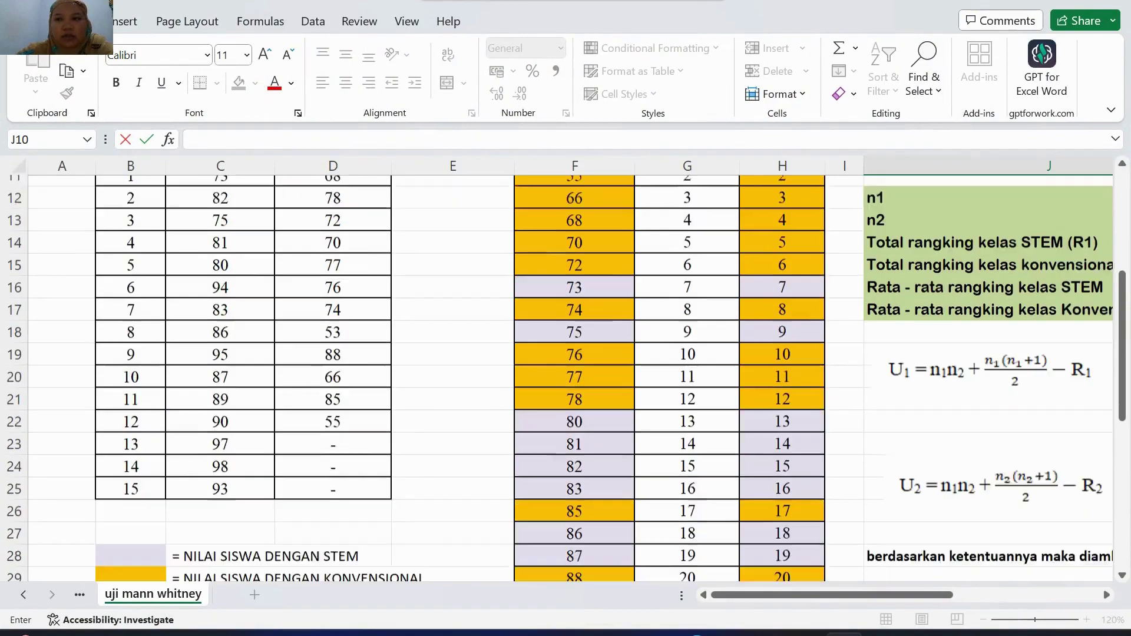
{"action": "scroll", "coordinate": [566, 377], "scroll_direction": "up", "scroll_amount": 2}
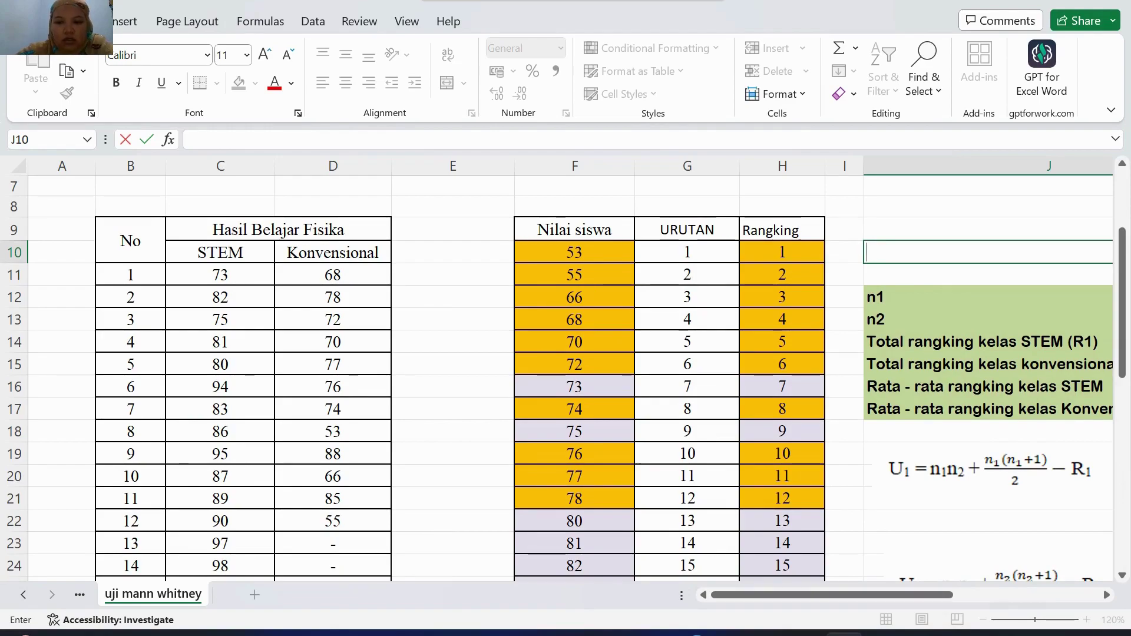
{"action": "scroll", "coordinate": [565, 377], "scroll_direction": "down", "scroll_amount": 1}
{"action": "scroll", "coordinate": [566, 377], "scroll_direction": "up", "scroll_amount": 1}
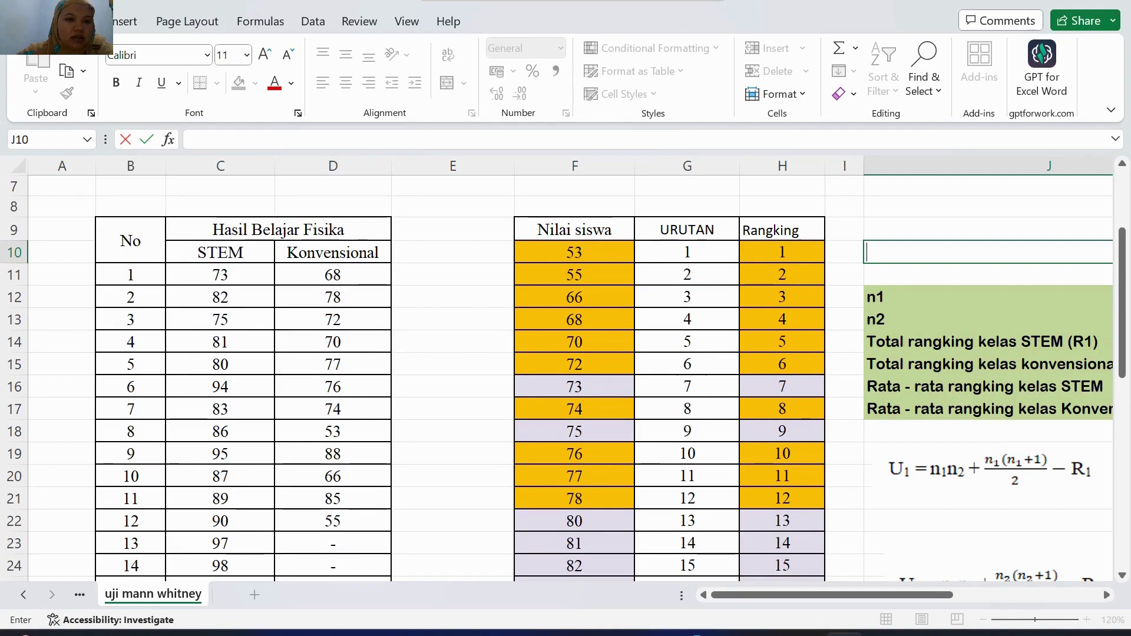
{"action": "scroll", "coordinate": [566, 377], "scroll_direction": "down", "scroll_amount": 1}
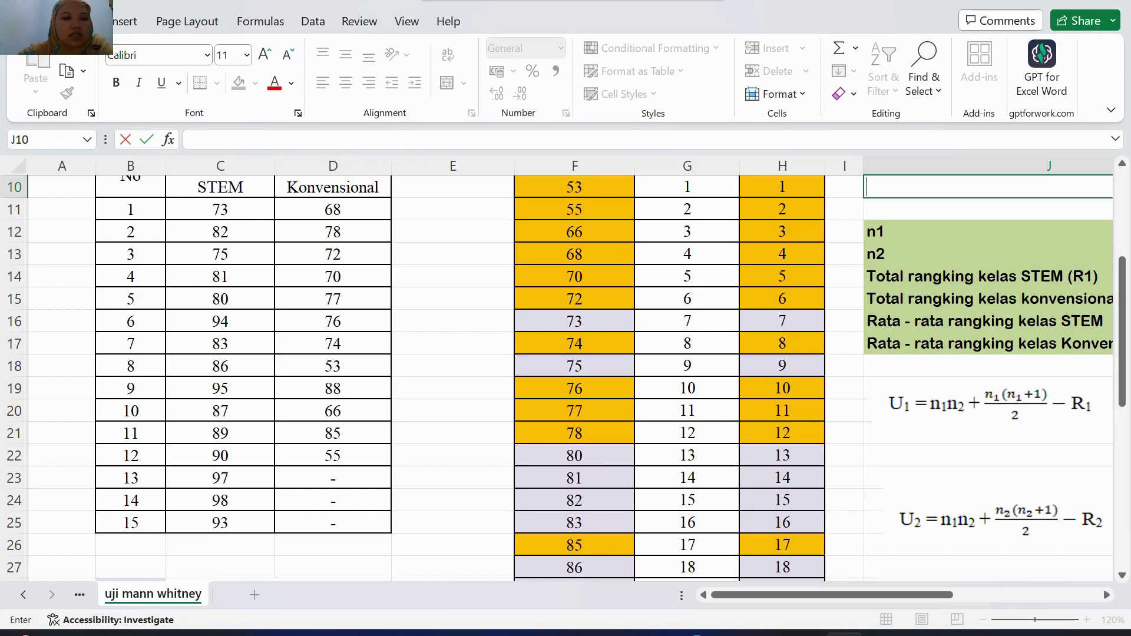
{"action": "scroll", "coordinate": [566, 377], "scroll_direction": "up", "scroll_amount": 1}
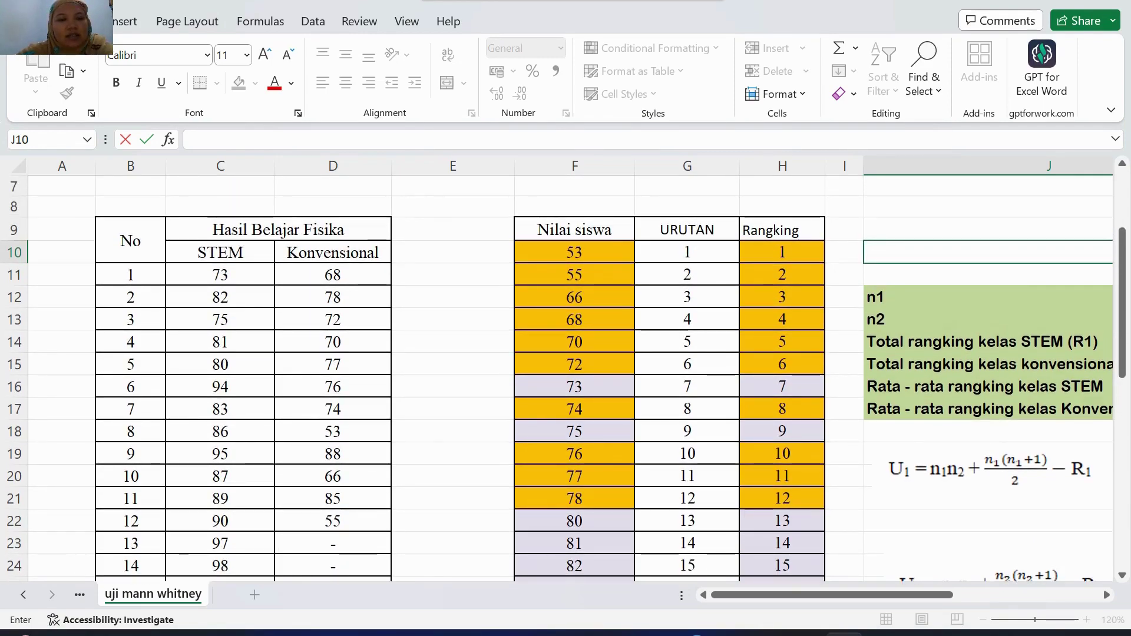
Step: Compare the STEM and Konvensional scores with the combined Nilai siswa list and the colour legend below the score table
{"action": "left_click", "coordinate": [220, 275]}
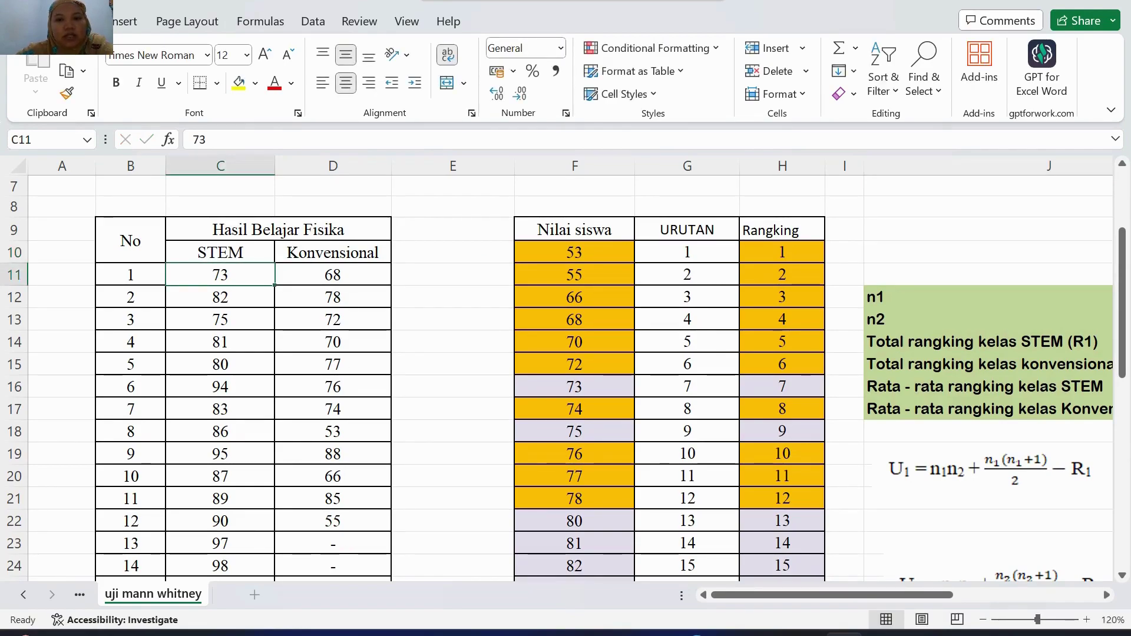
{"action": "scroll", "coordinate": [566, 377], "scroll_direction": "down", "scroll_amount": 2}
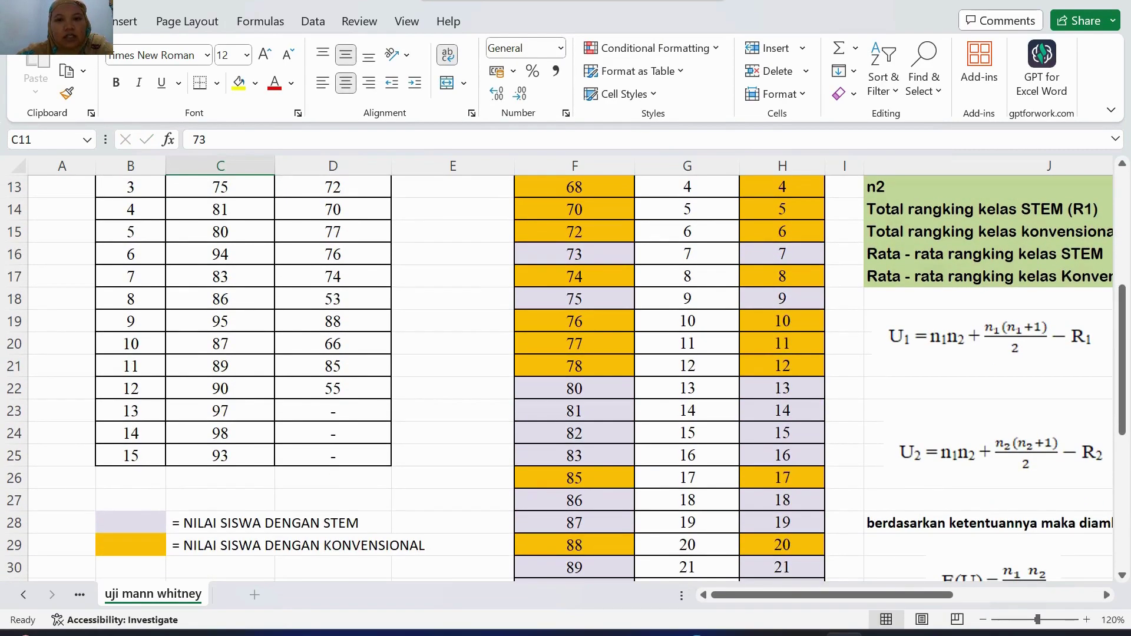
{"action": "scroll", "coordinate": [566, 377], "scroll_direction": "up", "scroll_amount": 1}
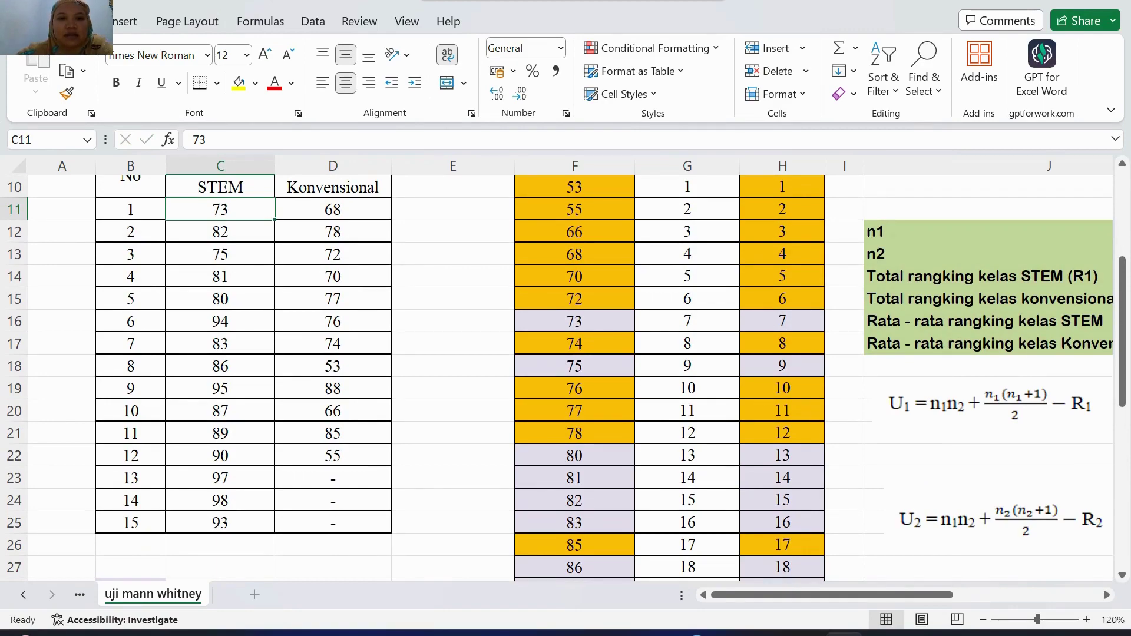
{"action": "scroll", "coordinate": [565, 377], "scroll_direction": "up", "scroll_amount": 2}
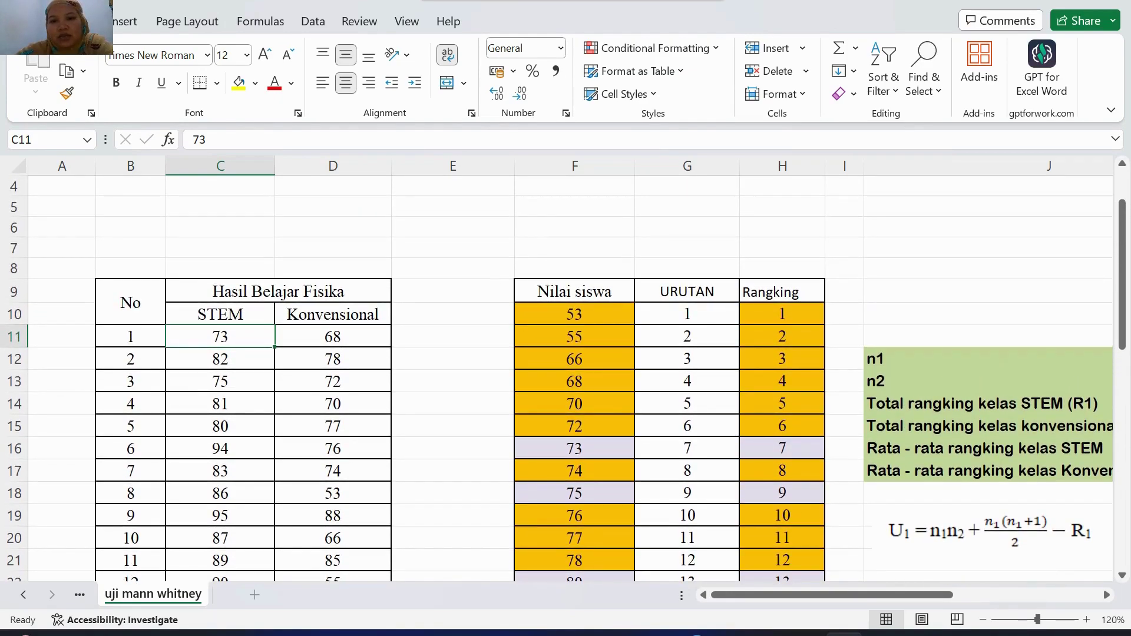
{"action": "scroll", "coordinate": [565, 377], "scroll_direction": "down", "scroll_amount": 3}
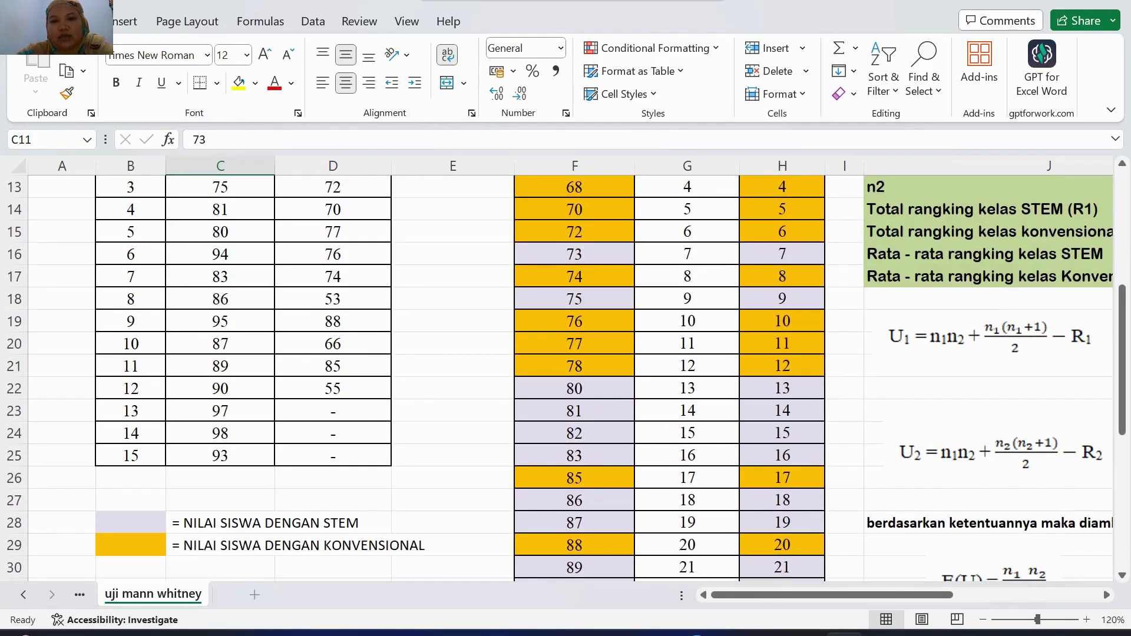
{"action": "scroll", "coordinate": [565, 377], "scroll_direction": "up", "scroll_amount": 3}
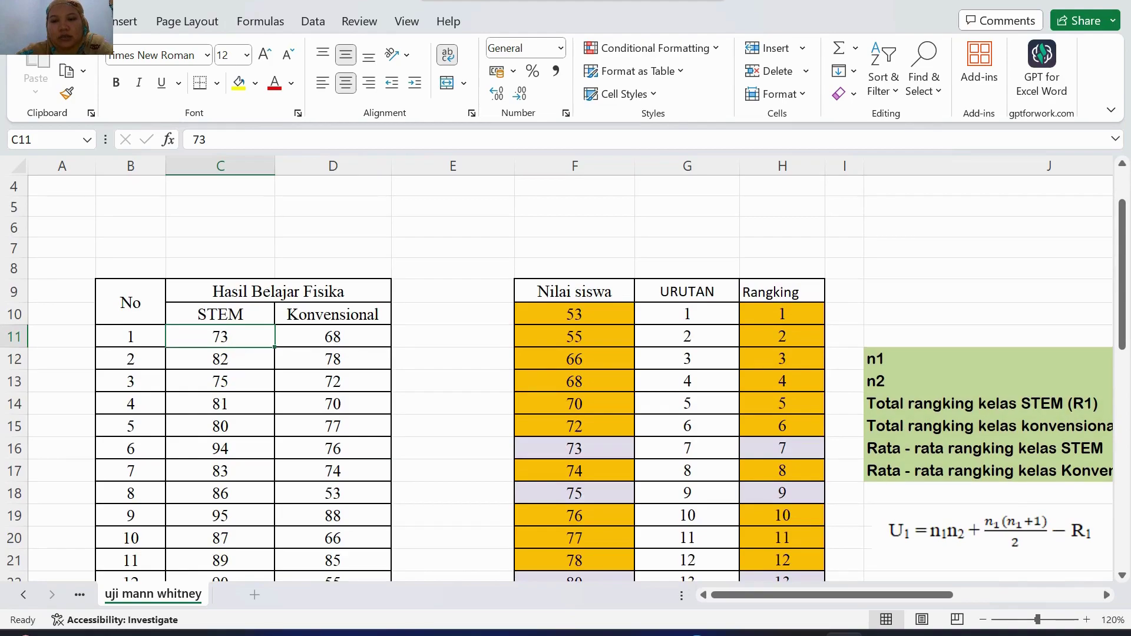
{"action": "scroll", "coordinate": [565, 377], "scroll_direction": "down", "scroll_amount": 5}
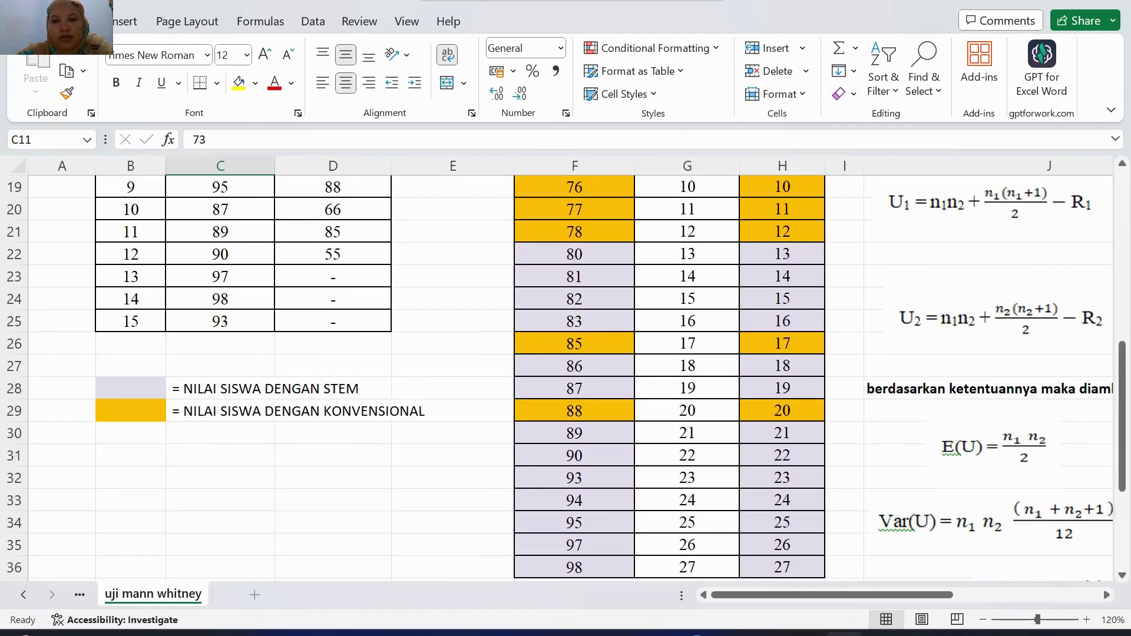
{"action": "scroll", "coordinate": [565, 377], "scroll_direction": "down", "scroll_amount": 1}
{"action": "scroll", "coordinate": [566, 377], "scroll_direction": "up", "scroll_amount": 7}
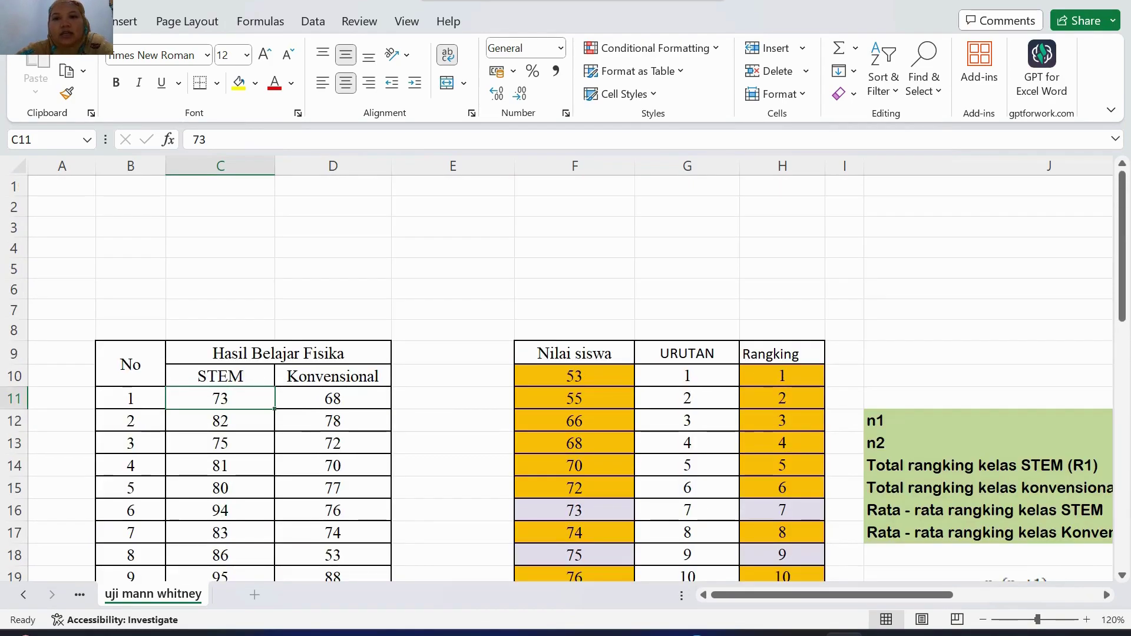
{"action": "scroll", "coordinate": [565, 377], "scroll_direction": "down", "scroll_amount": 1}
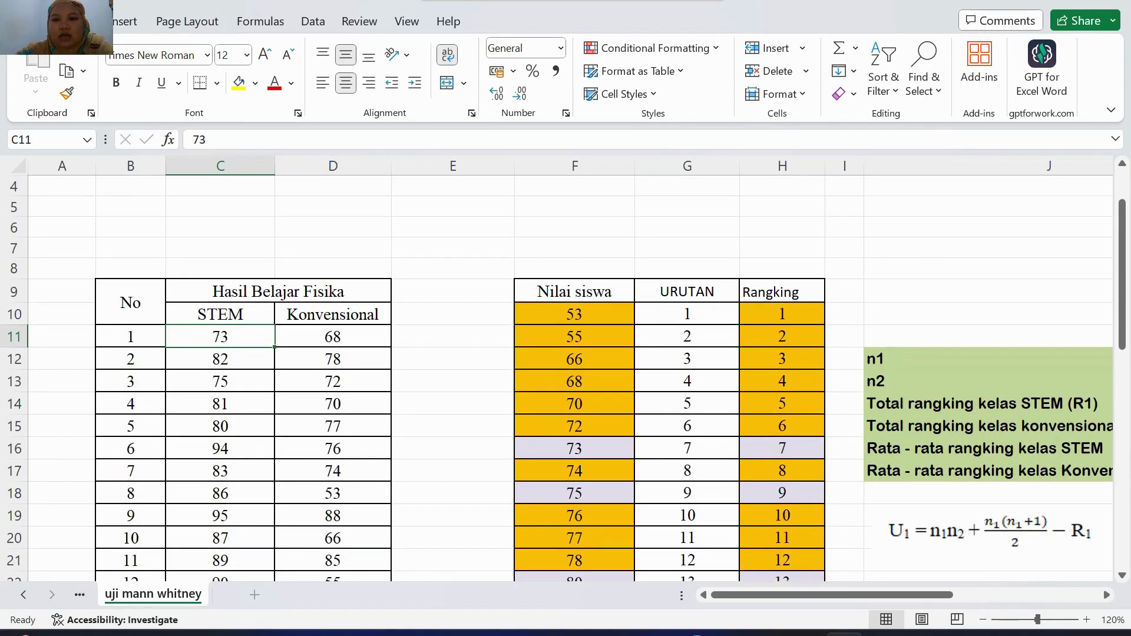
Step: Examine the Rangking column from its first entry in H10 down to its last row
{"action": "left_click", "coordinate": [782, 314]}
{"action": "scroll", "coordinate": [565, 377], "scroll_direction": "down", "scroll_amount": 1}
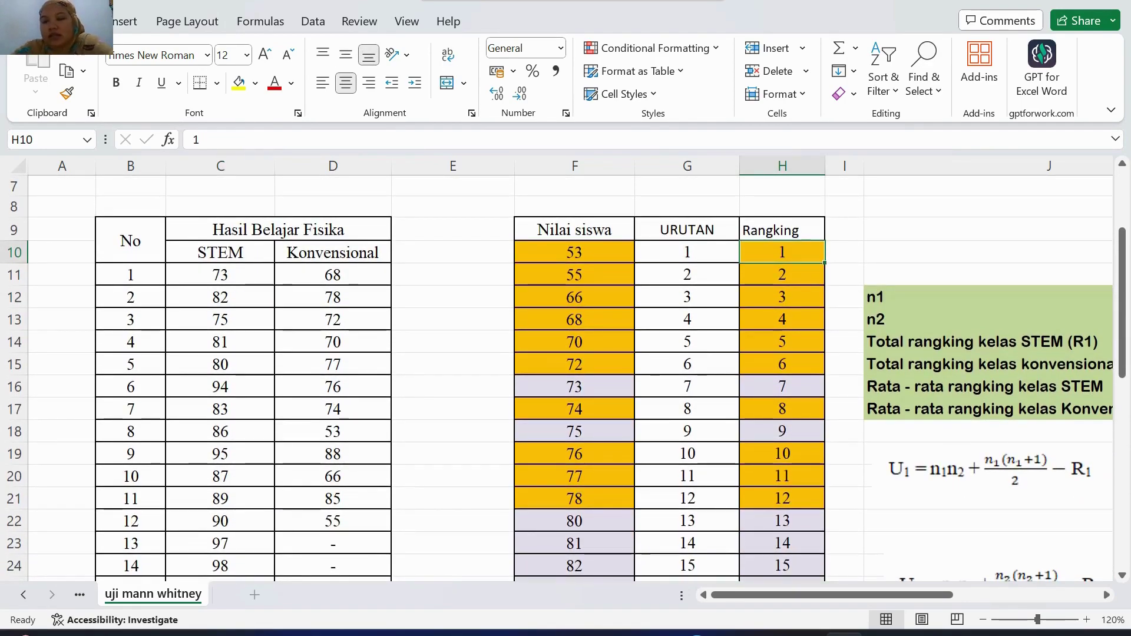
{"action": "scroll", "coordinate": [566, 377], "scroll_direction": "down", "scroll_amount": 4}
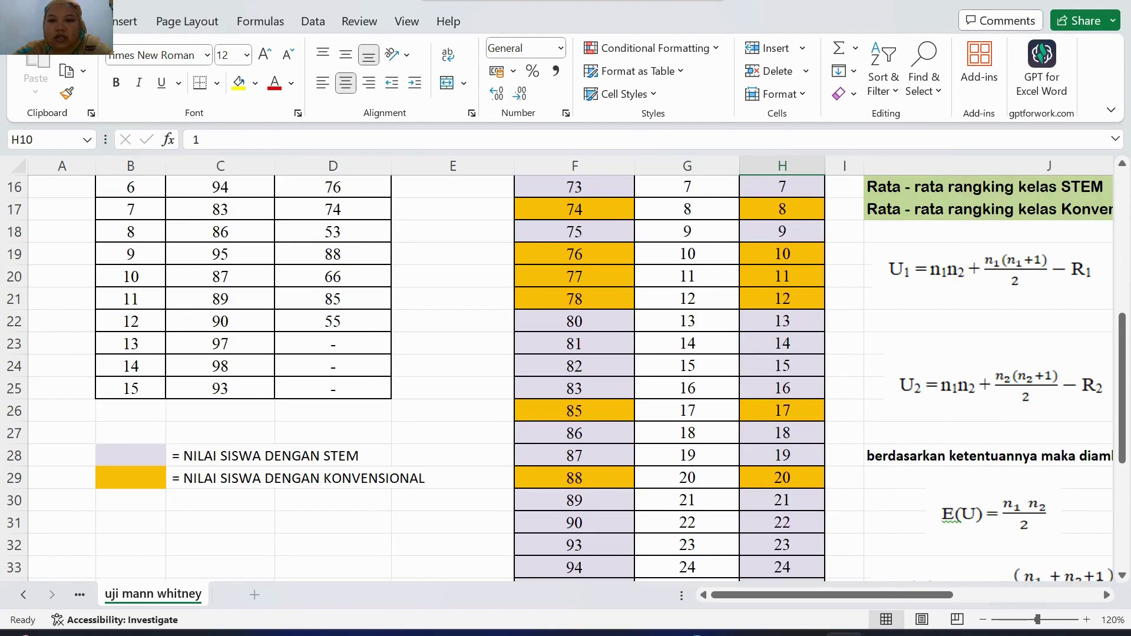
{"action": "scroll", "coordinate": [565, 377], "scroll_direction": "down", "scroll_amount": 1}
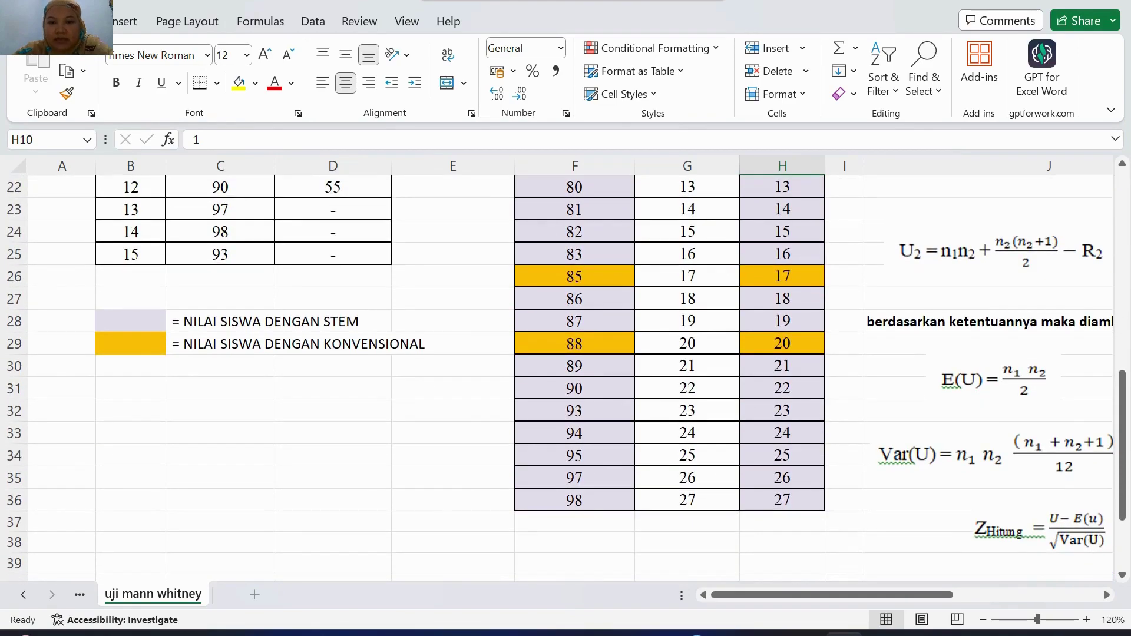
{"action": "scroll", "coordinate": [565, 377], "scroll_direction": "up", "scroll_amount": 7}
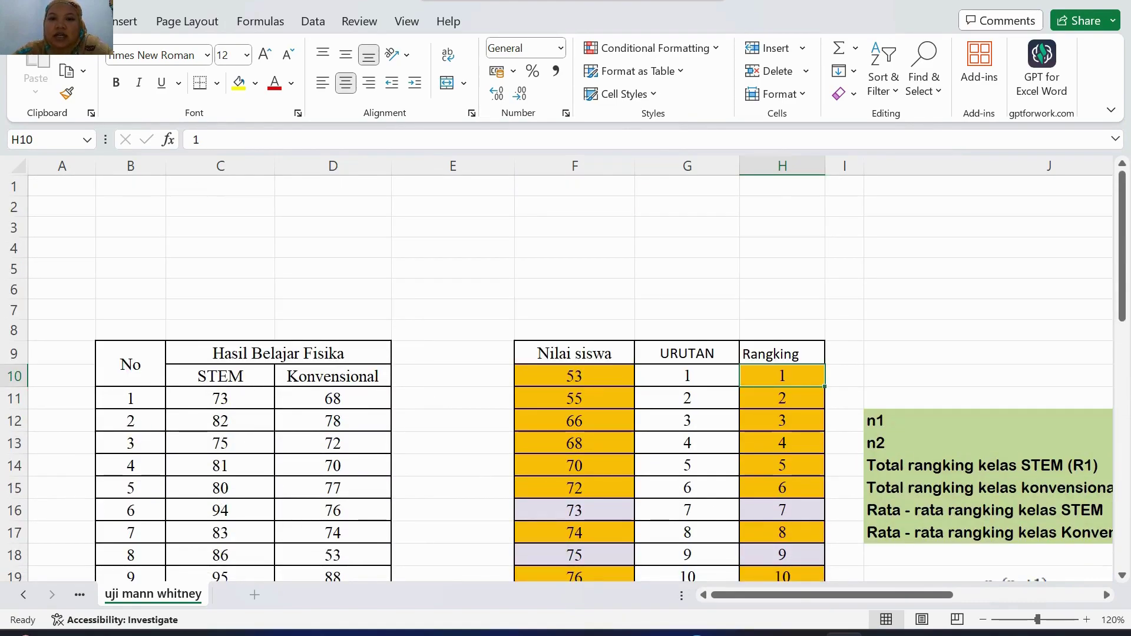
Step: Inspect how the lowest Nilai siswa entries match their URUTAN and Rangking values in the first rows of the ranking table
{"action": "left_click", "coordinate": [575, 376]}
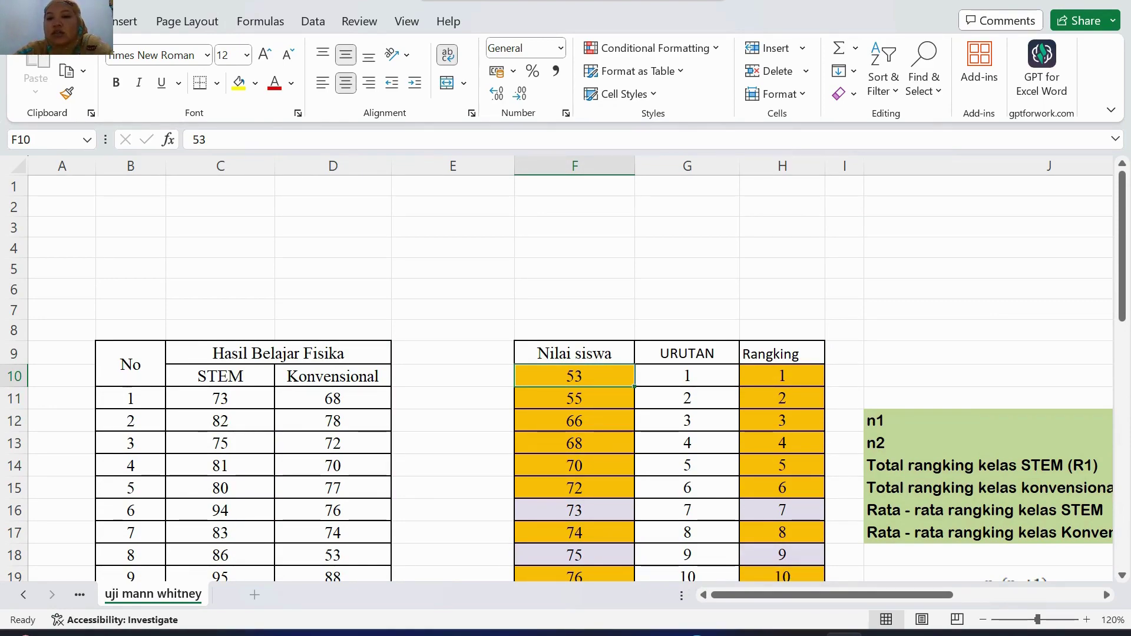
{"action": "left_click", "coordinate": [574, 398]}
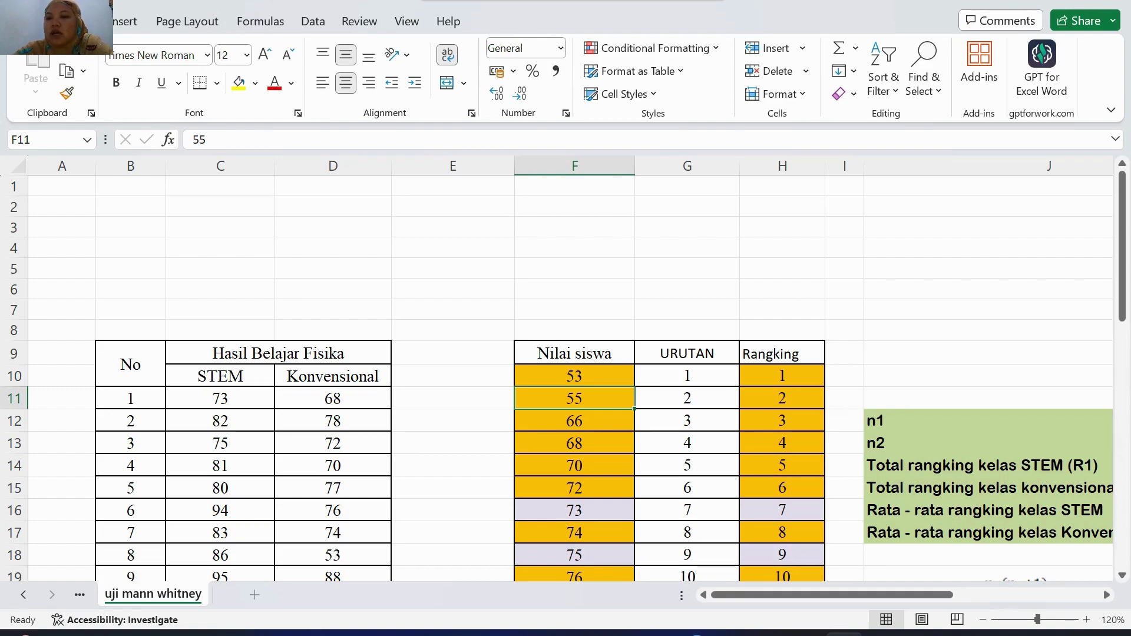
{"action": "left_click", "coordinate": [687, 376]}
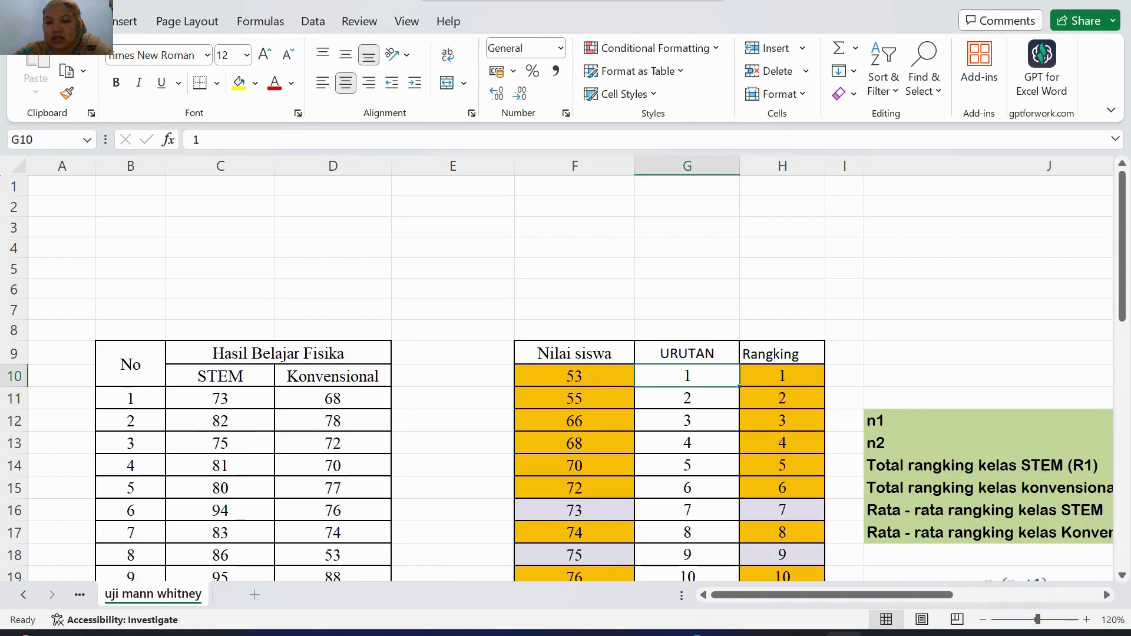
{"action": "left_click", "coordinate": [687, 398]}
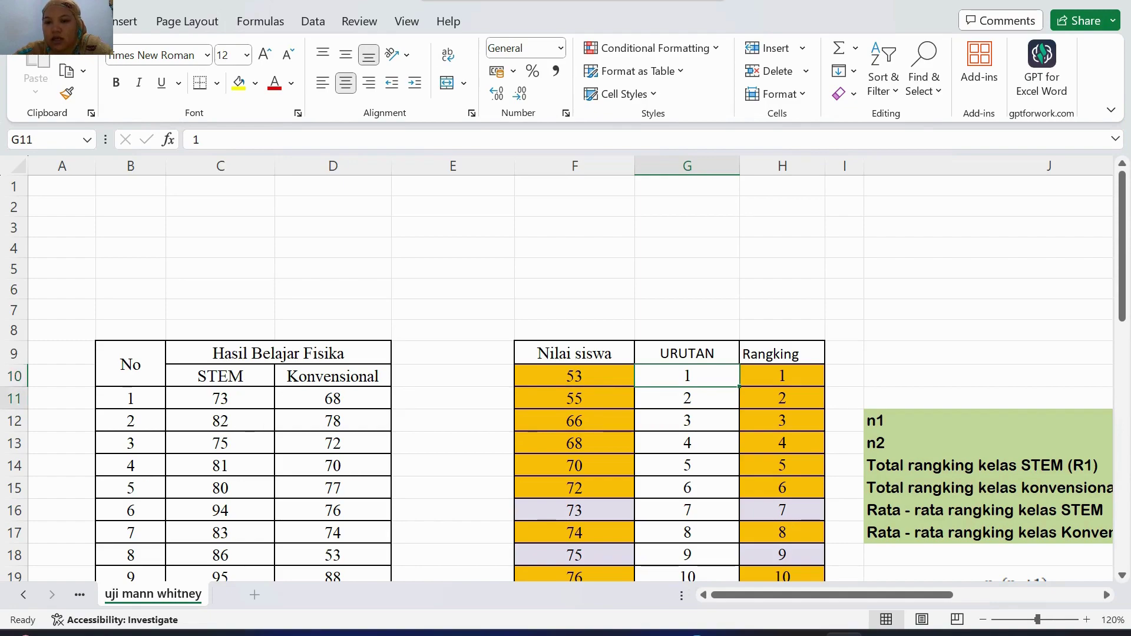
{"action": "left_click", "coordinate": [987, 376]}
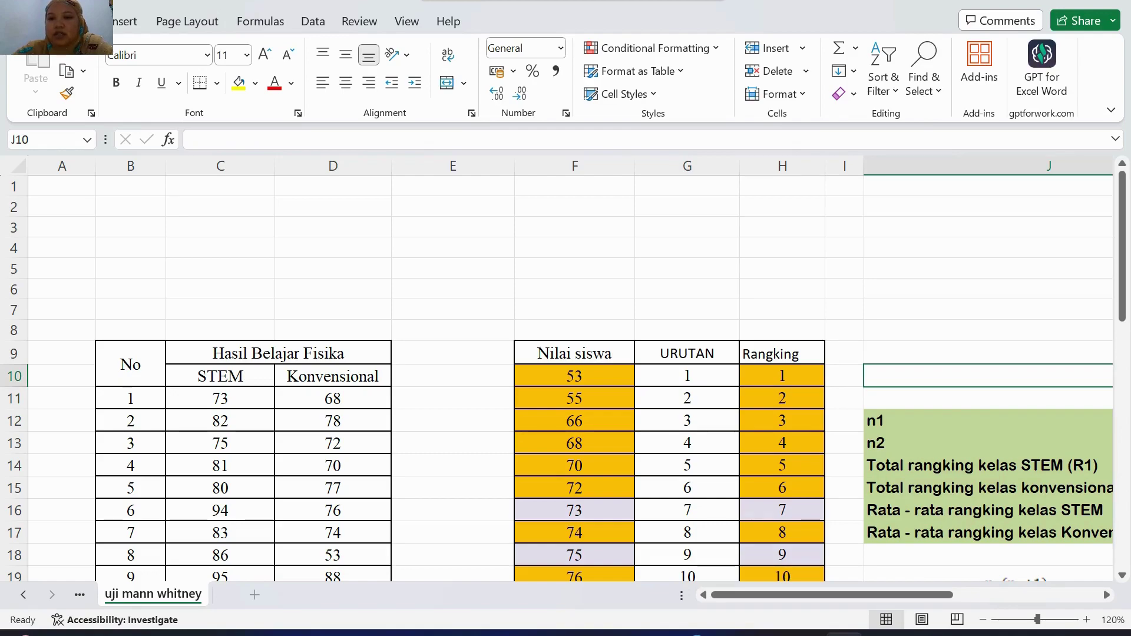
{"action": "left_click", "coordinate": [782, 376]}
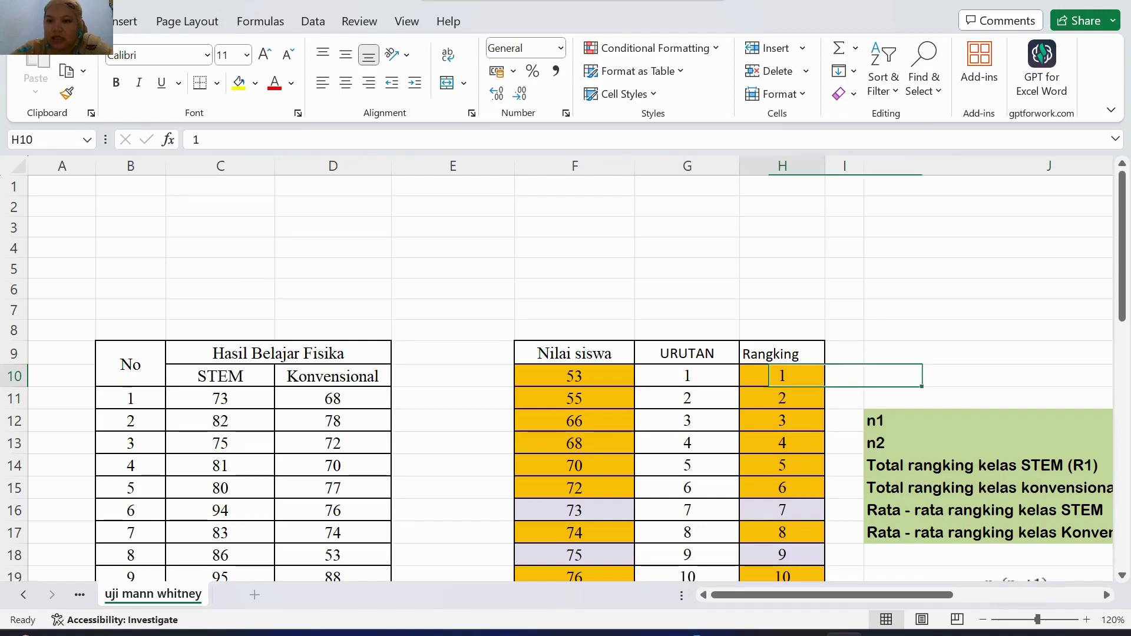
{"action": "left_click", "coordinate": [844, 376]}
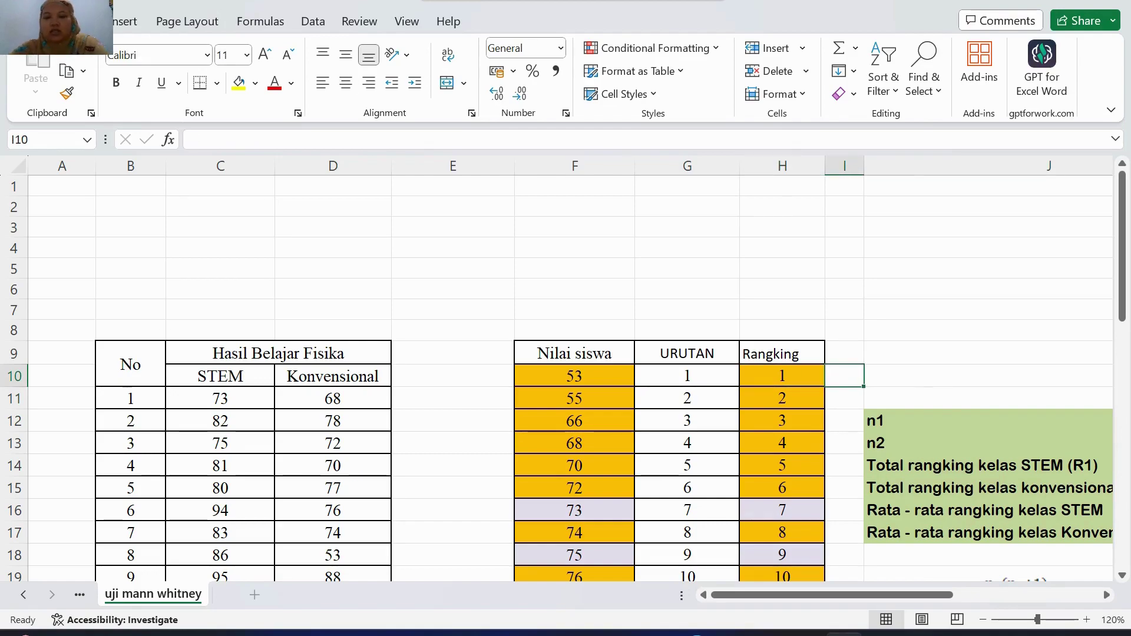
Step: Enter the example tied rank 1,5 in cells I10 and I11 beside the first two Rangking entries
{"action": "type", "text": "1,5"}
{"action": "key", "text": "Return"}
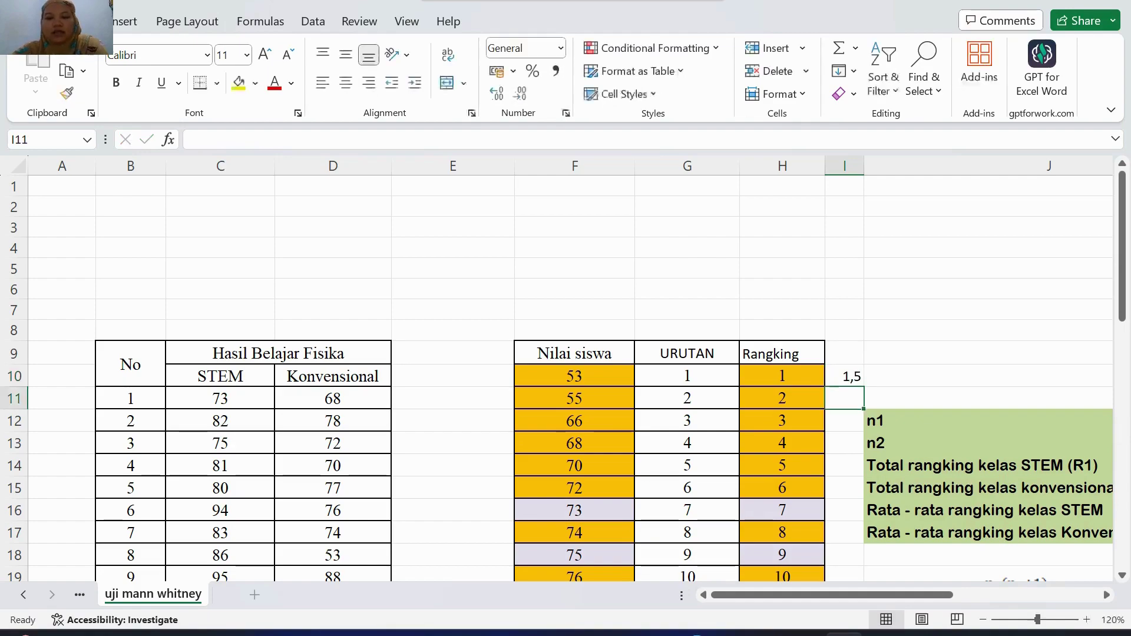
{"action": "type", "text": "1,5"}
{"action": "key", "text": "Return"}
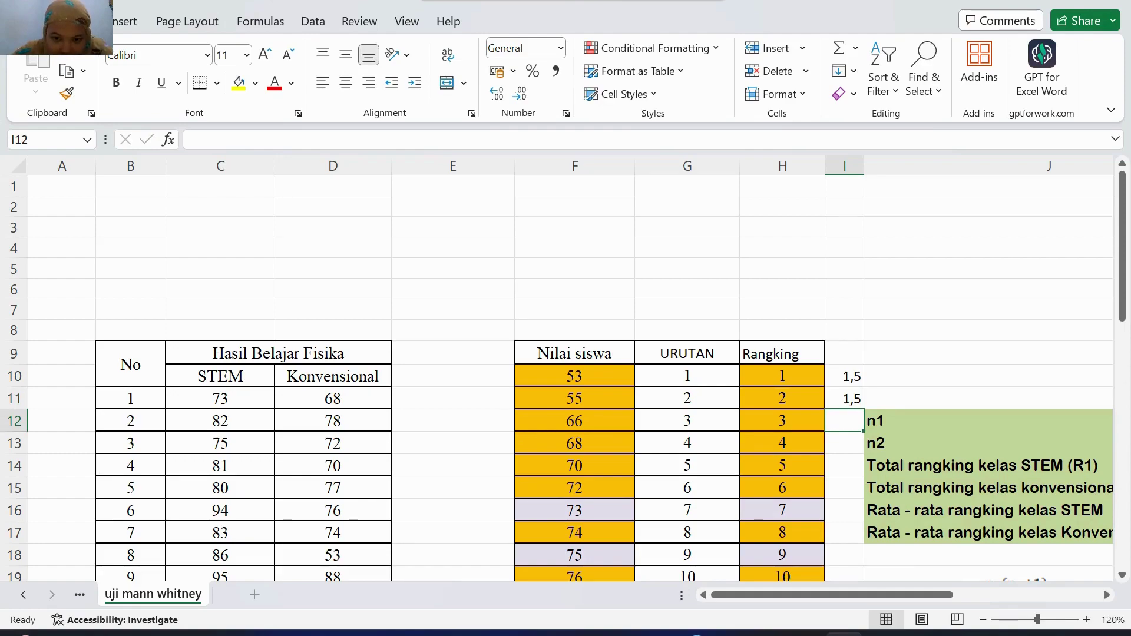
{"action": "scroll", "coordinate": [557, 377], "scroll_direction": "down", "scroll_amount": 3}
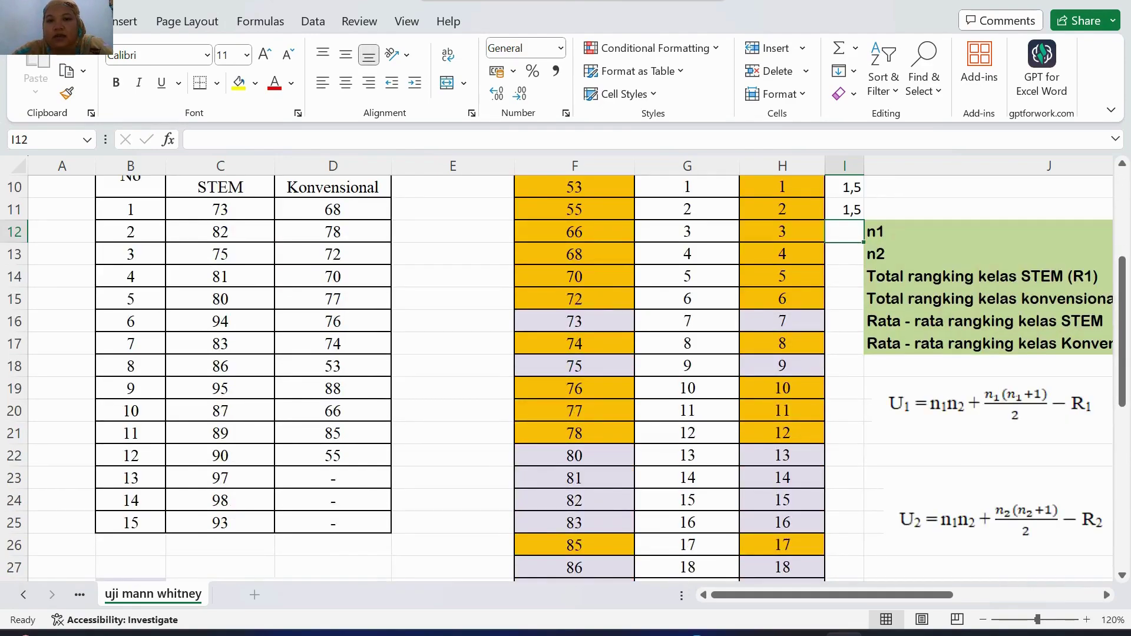
{"action": "scroll", "coordinate": [556, 377], "scroll_direction": "up", "scroll_amount": 1}
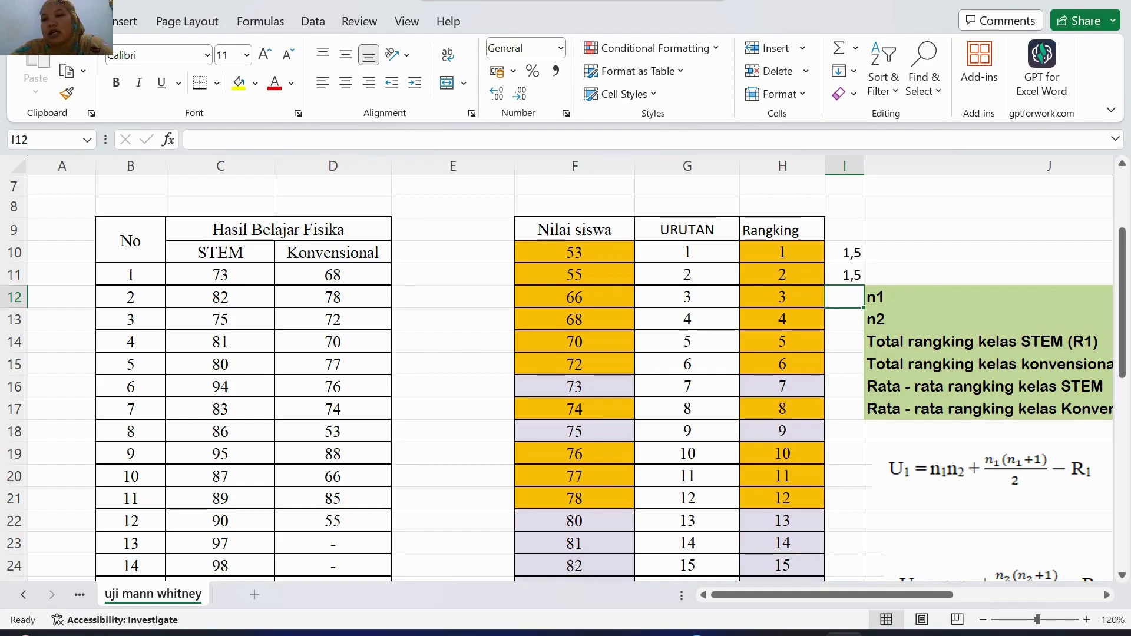
Step: Enter the example tied rank 11 in cells I19, I20 and I21 beside Rangking entries 10 to 12
{"action": "left_click", "coordinate": [844, 453]}
{"action": "type", "text": "11"}
{"action": "key", "text": "Return"}
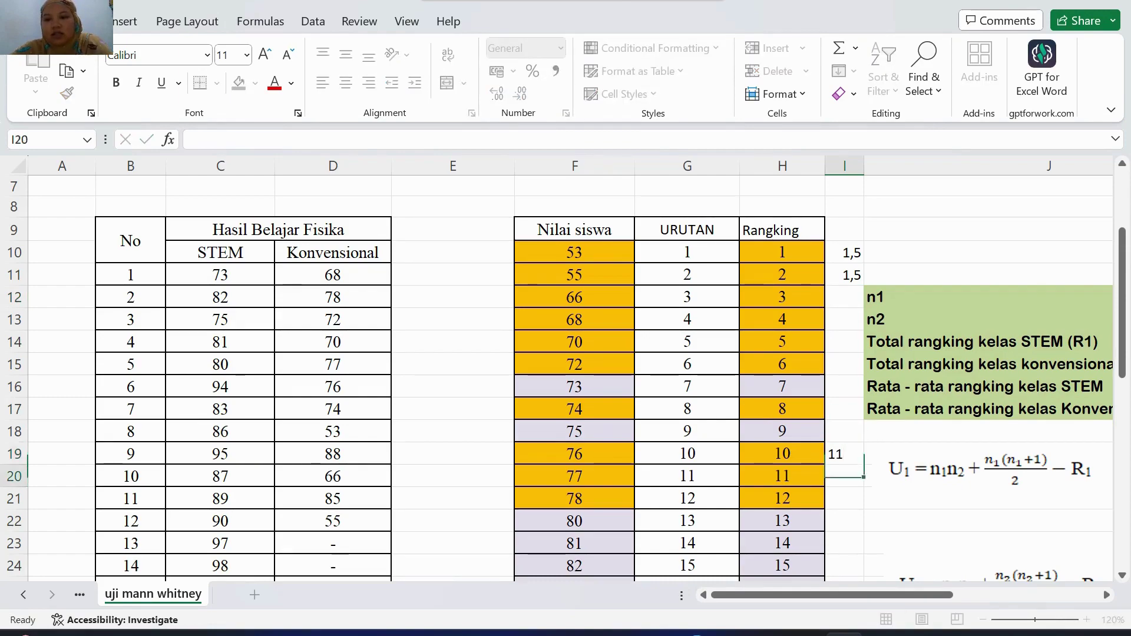
{"action": "type", "text": "11"}
{"action": "key", "text": "Return"}
{"action": "type", "text": "11"}
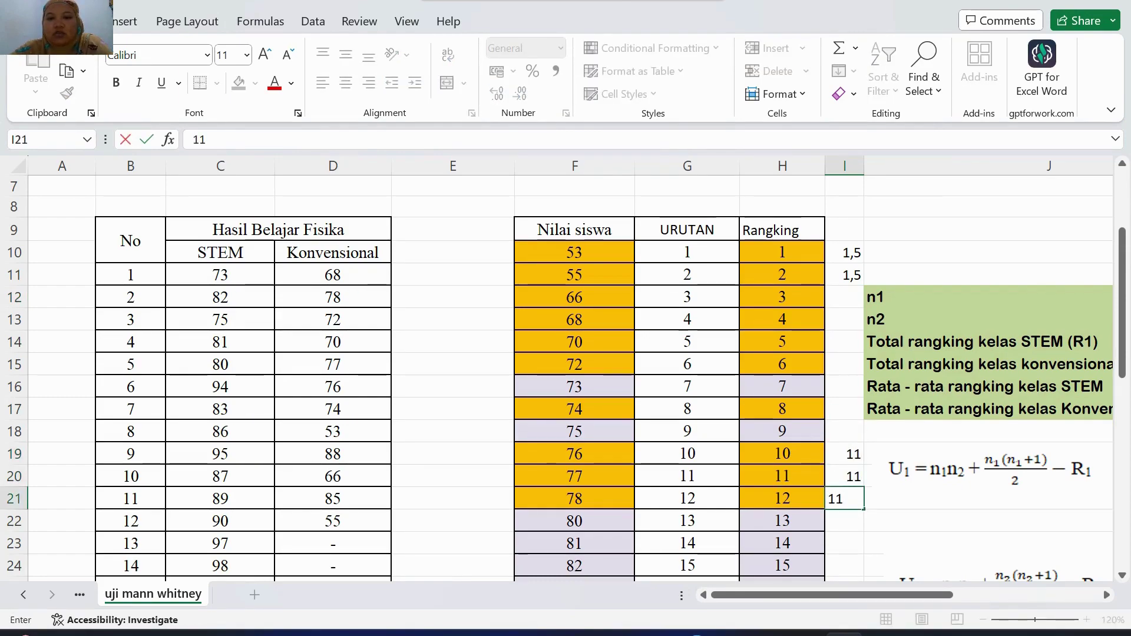
{"action": "key", "text": "Return"}
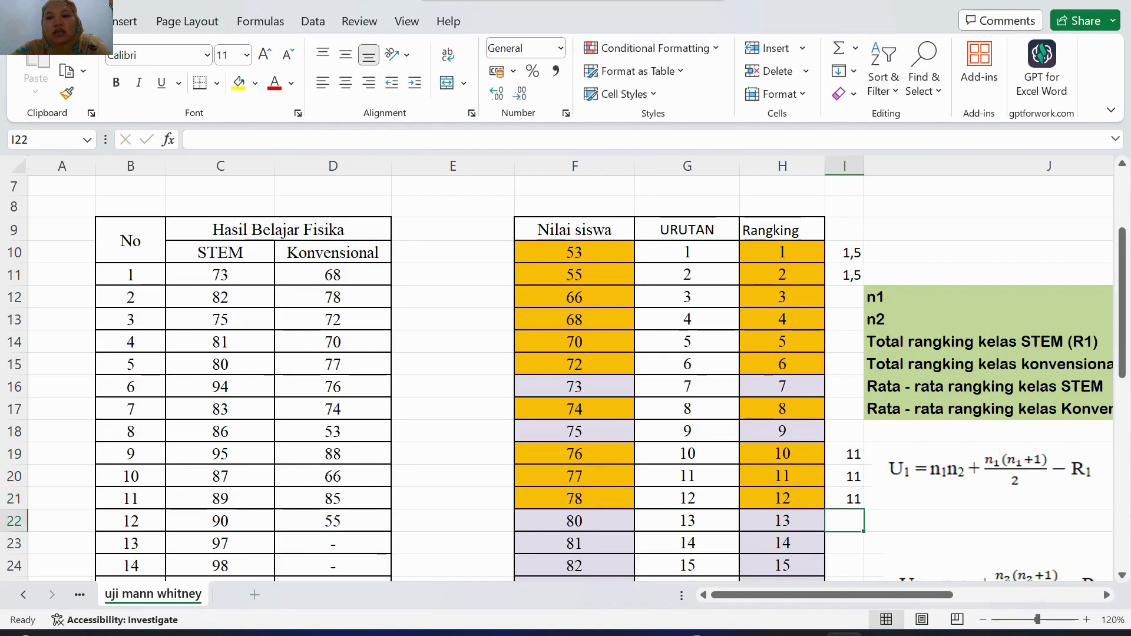
Step: Clear the example tied ranks from cells I19 to I21 and from I11 and I10
{"action": "left_click", "coordinate": [844, 453]}
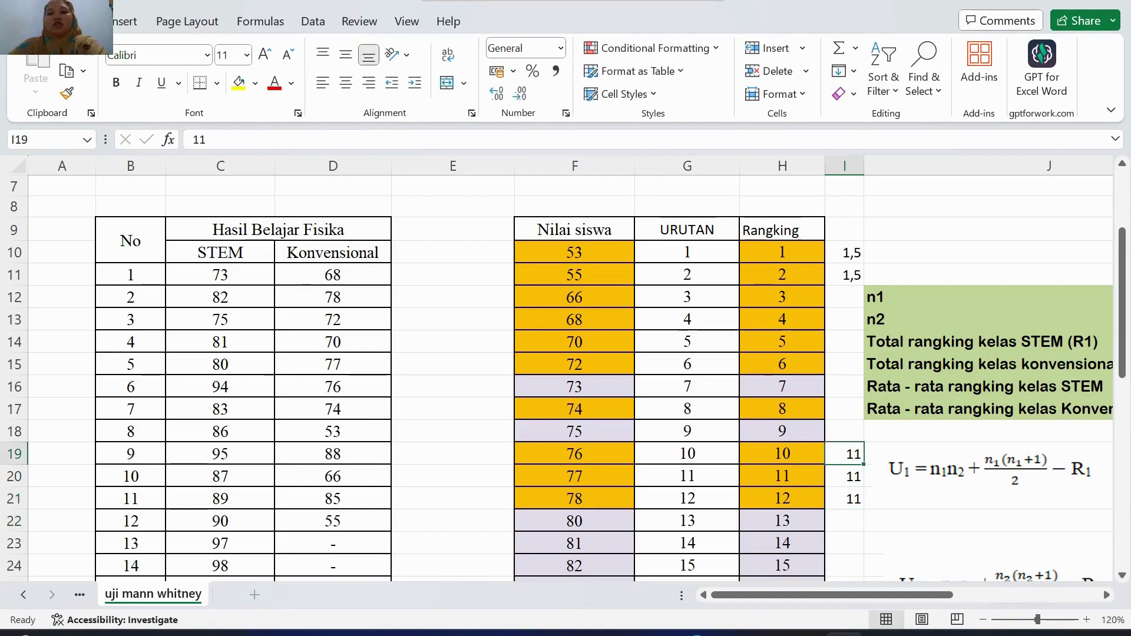
{"action": "key", "text": "Delete"}
{"action": "left_click", "coordinate": [845, 476]}
{"action": "key", "text": "Delete"}
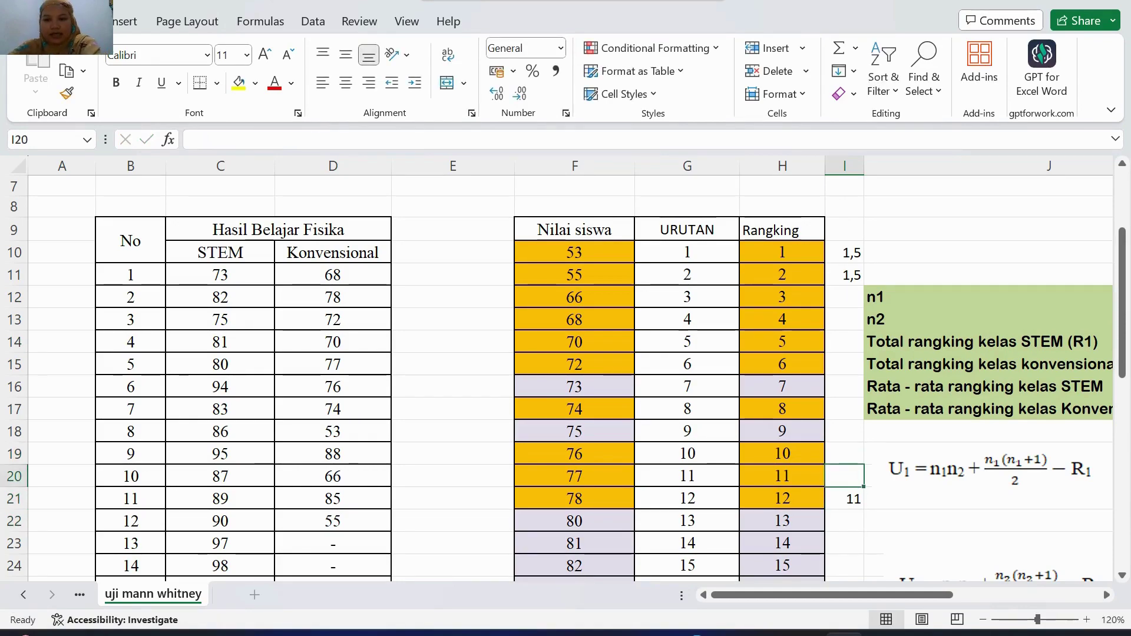
{"action": "left_click", "coordinate": [845, 499]}
{"action": "key", "text": "Delete"}
{"action": "left_click", "coordinate": [845, 275]}
{"action": "key", "text": "Delete"}
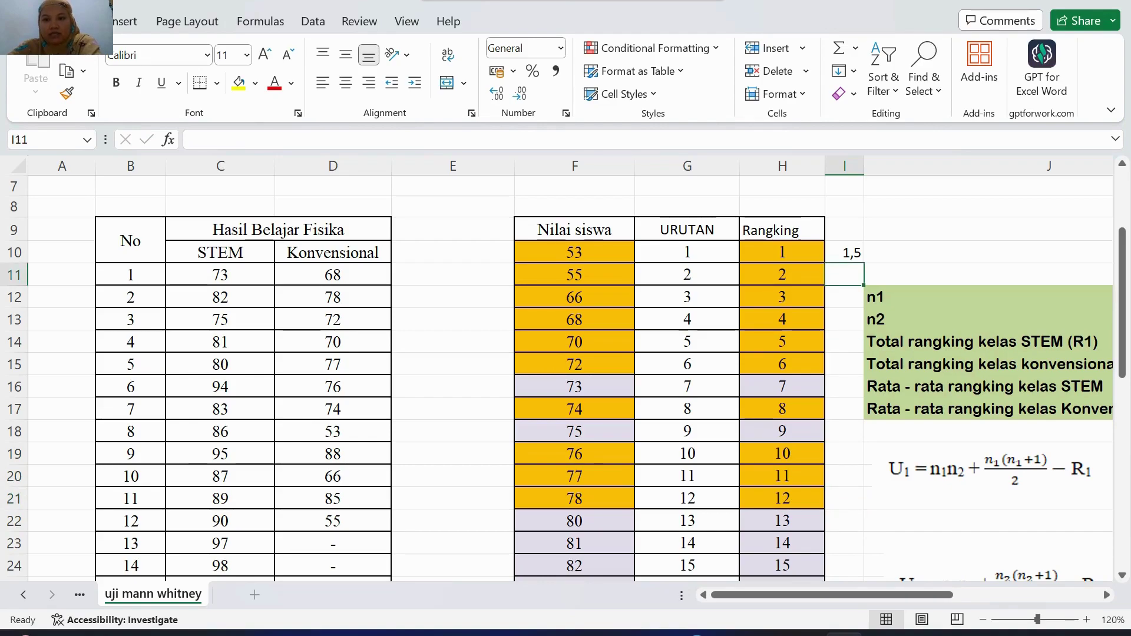
{"action": "left_click", "coordinate": [844, 252]}
{"action": "key", "text": "Delete"}
Step: Review the ranking table and the summary of n1, n2, rank totals and average ranks in columns J and K
{"action": "scroll", "coordinate": [565, 377], "scroll_direction": "down", "scroll_amount": 2}
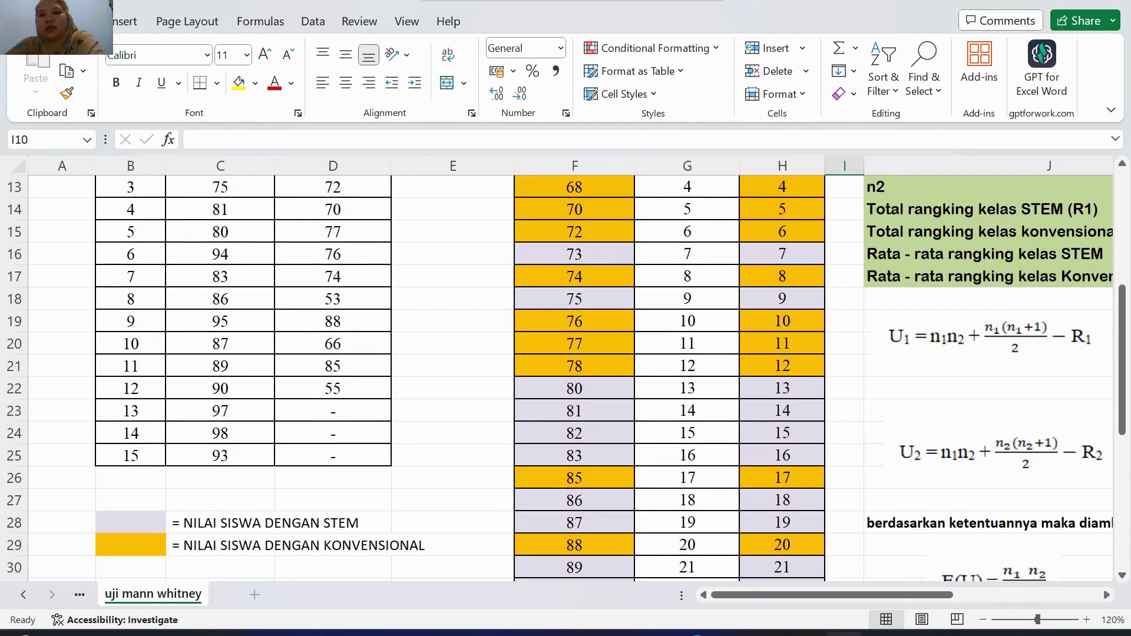
{"action": "scroll", "coordinate": [565, 377], "scroll_direction": "up", "scroll_amount": 2}
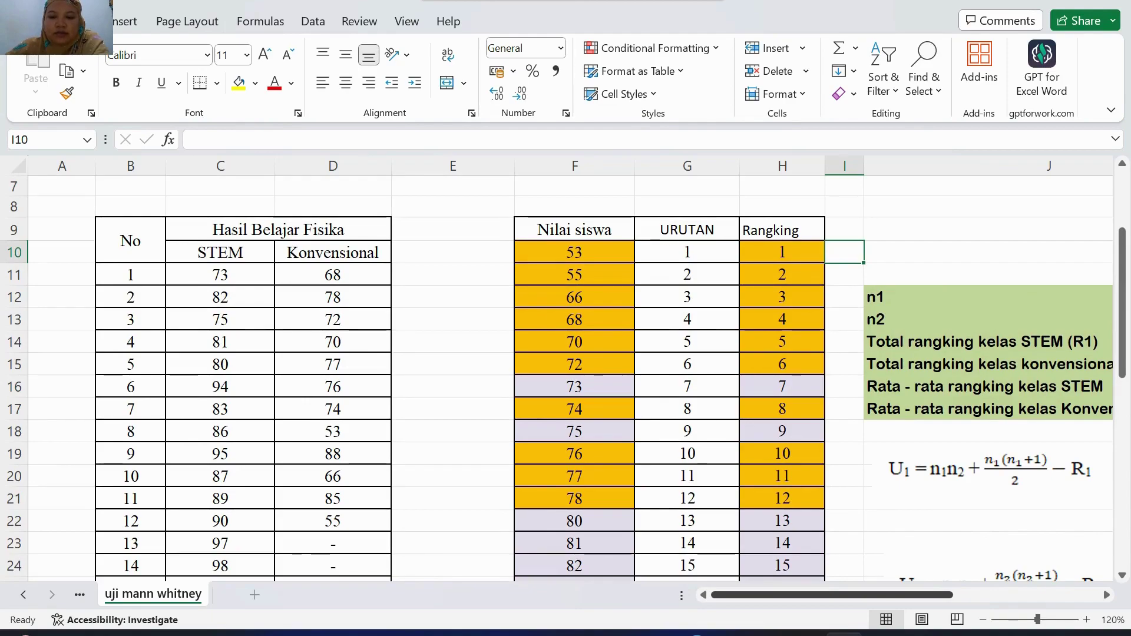
{"action": "left_click", "coordinate": [777, 595]}
{"action": "left_click_drag", "start_coordinate": [777, 595], "coordinate": [901, 595]}
{"action": "scroll", "coordinate": [565, 377], "scroll_direction": "down", "scroll_amount": 2}
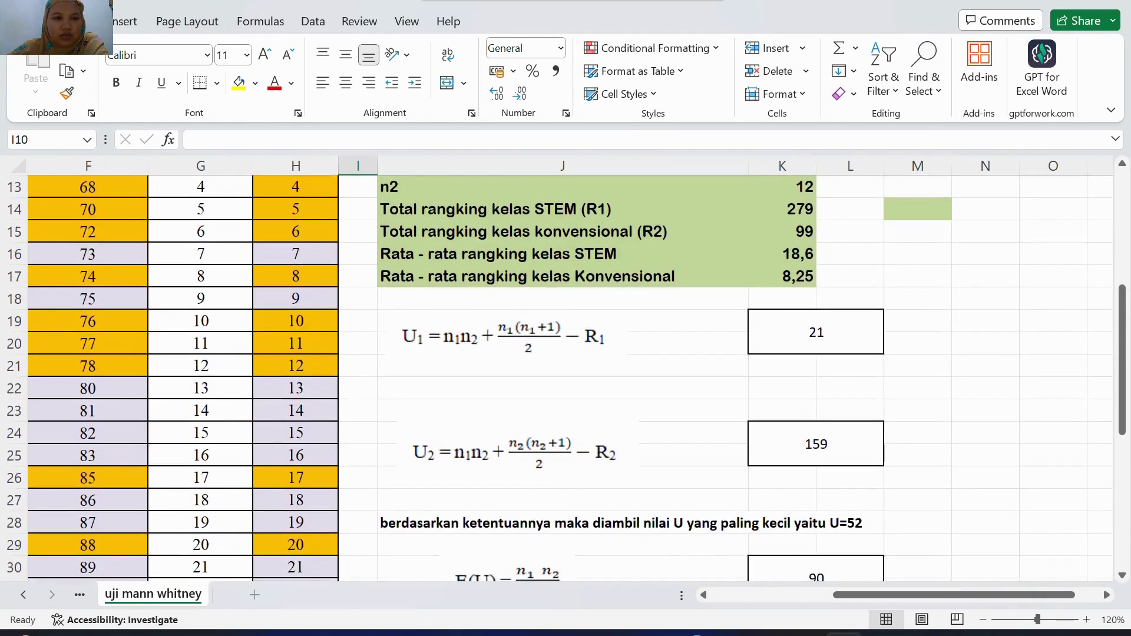
{"action": "scroll", "coordinate": [566, 377], "scroll_direction": "up", "scroll_amount": 2}
{"action": "scroll", "coordinate": [565, 376], "scroll_direction": "down", "scroll_amount": 2}
Step: Examine the U1 and U2 formula pictures together with the sample sizes and the STEM rank total in K14
{"action": "left_click", "coordinate": [507, 336]}
{"action": "left_click", "coordinate": [518, 448]}
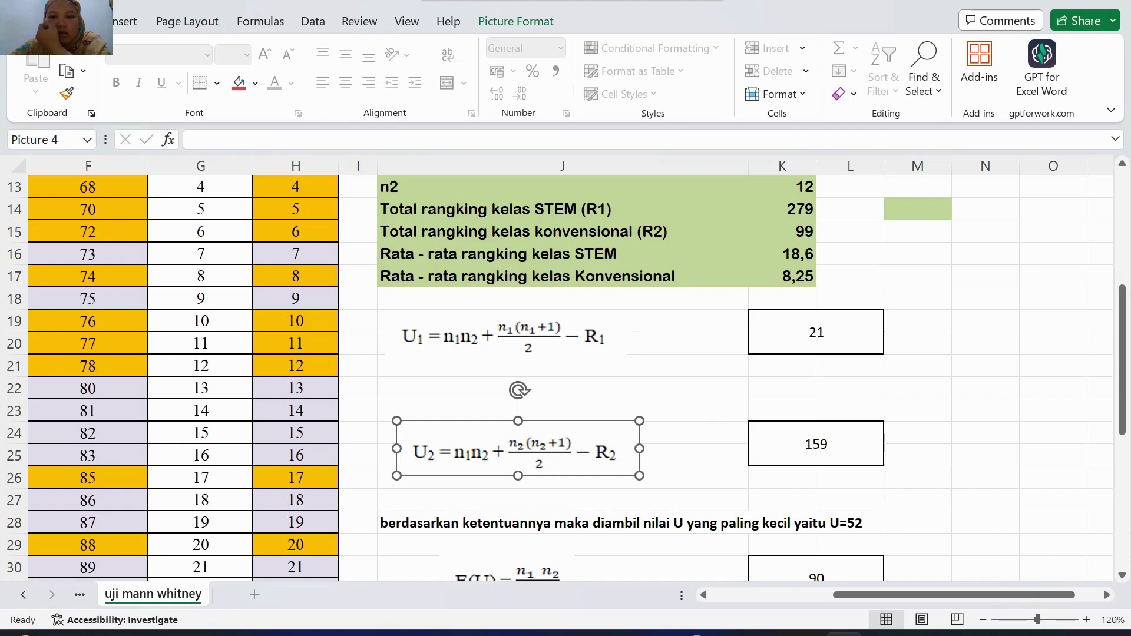
{"action": "left_click", "coordinate": [510, 336]}
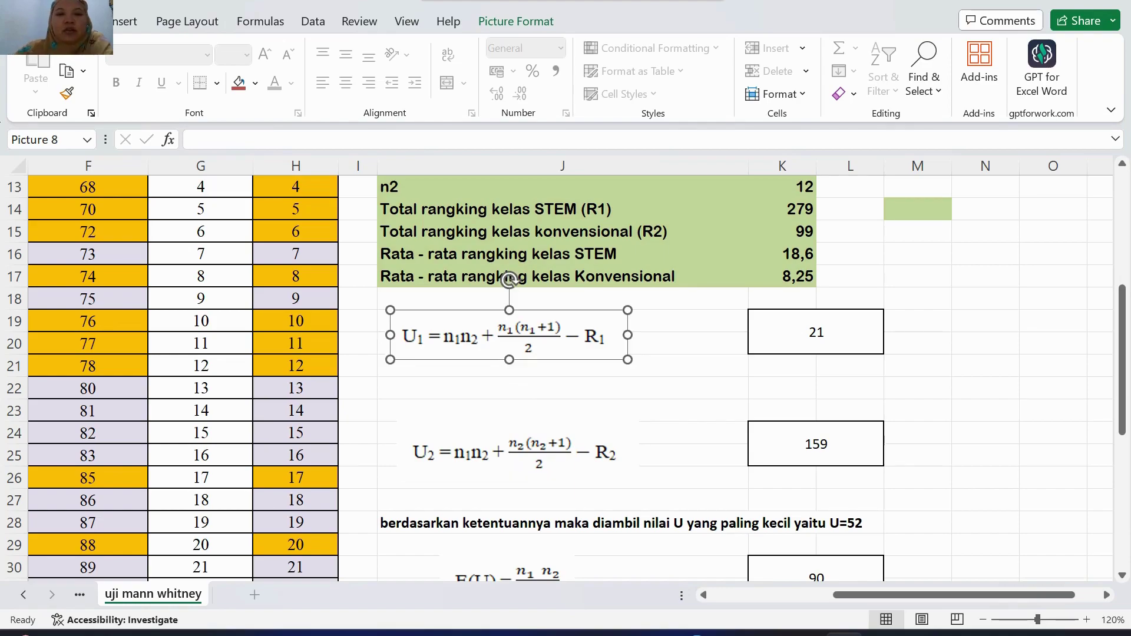
{"action": "scroll", "coordinate": [565, 377], "scroll_direction": "up", "scroll_amount": 1}
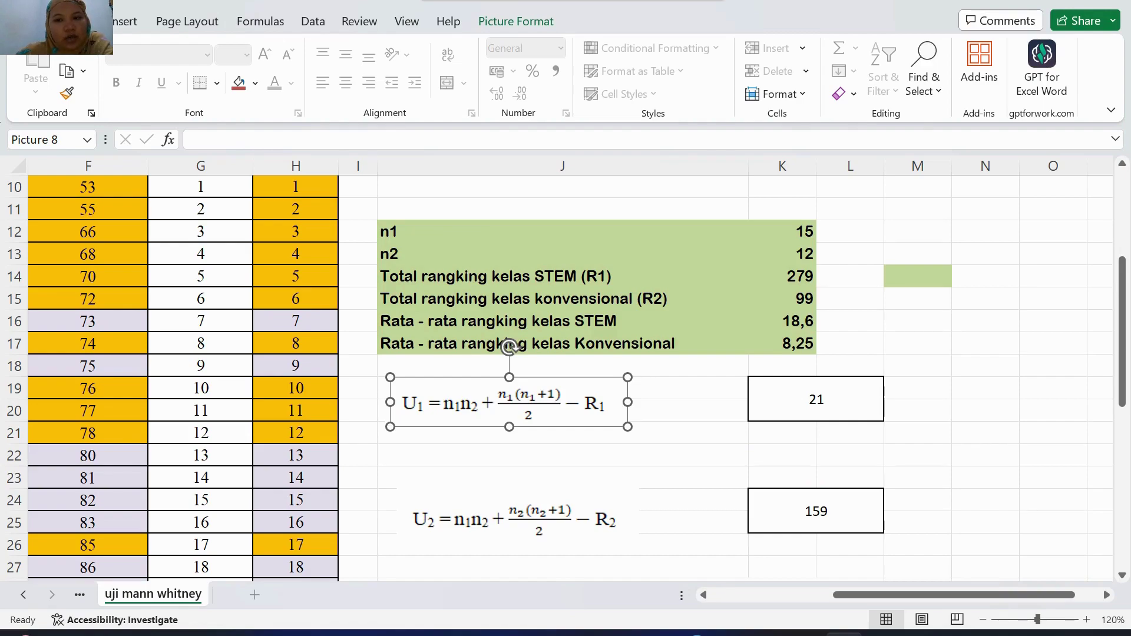
{"action": "key", "text": "Escape"}
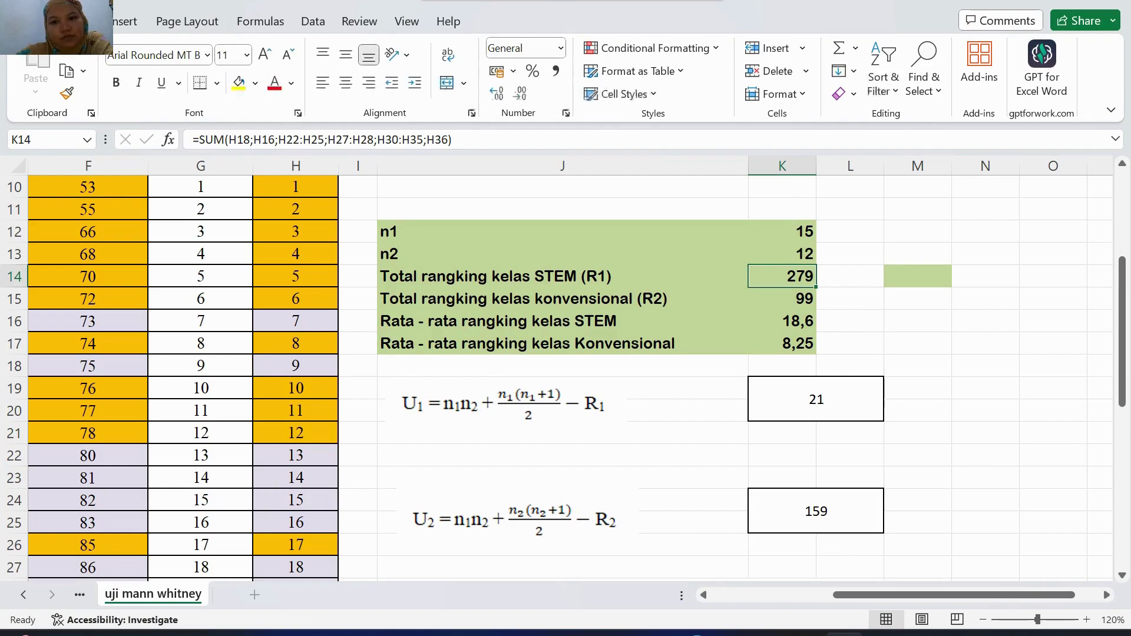
{"action": "scroll", "coordinate": [566, 377], "scroll_direction": "down", "scroll_amount": 4}
{"action": "scroll", "coordinate": [565, 377], "scroll_direction": "up", "scroll_amount": 4}
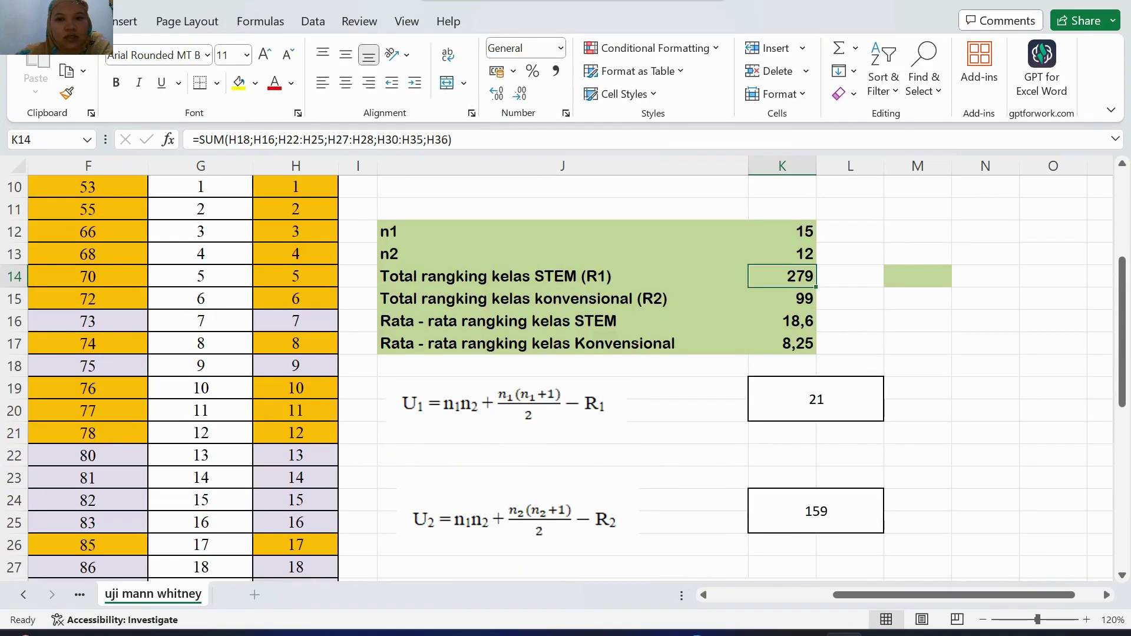
Step: Inspect the cell formula behind the U1 result in K19 and compare it with the U1 formula picture
{"action": "left_click", "coordinate": [816, 399]}
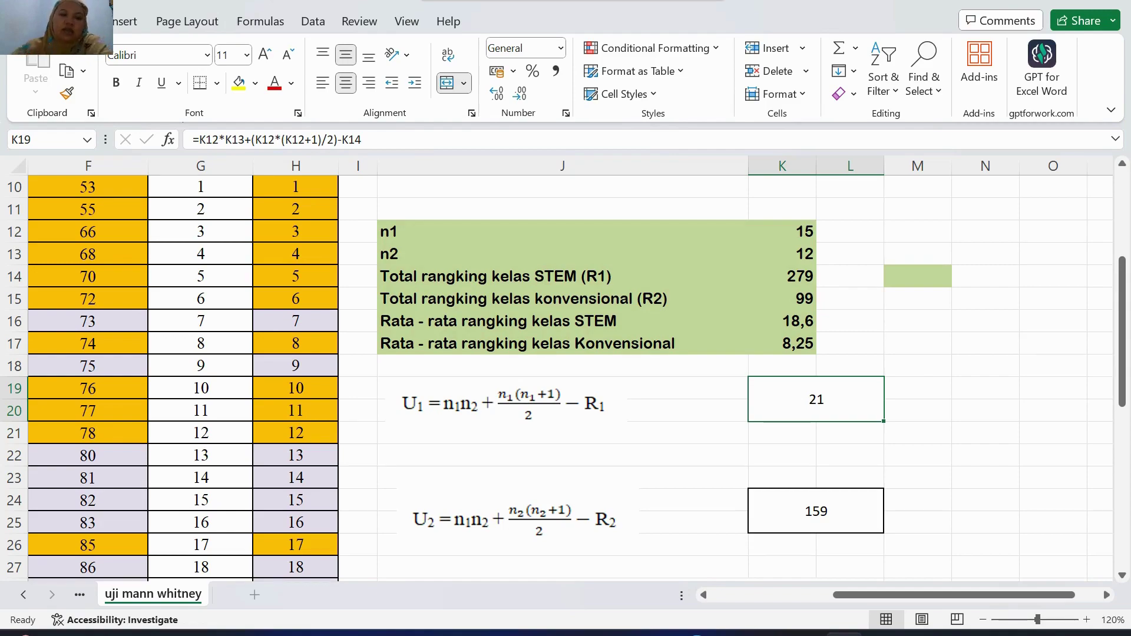
{"action": "scroll", "coordinate": [566, 371], "scroll_direction": "down", "scroll_amount": 1}
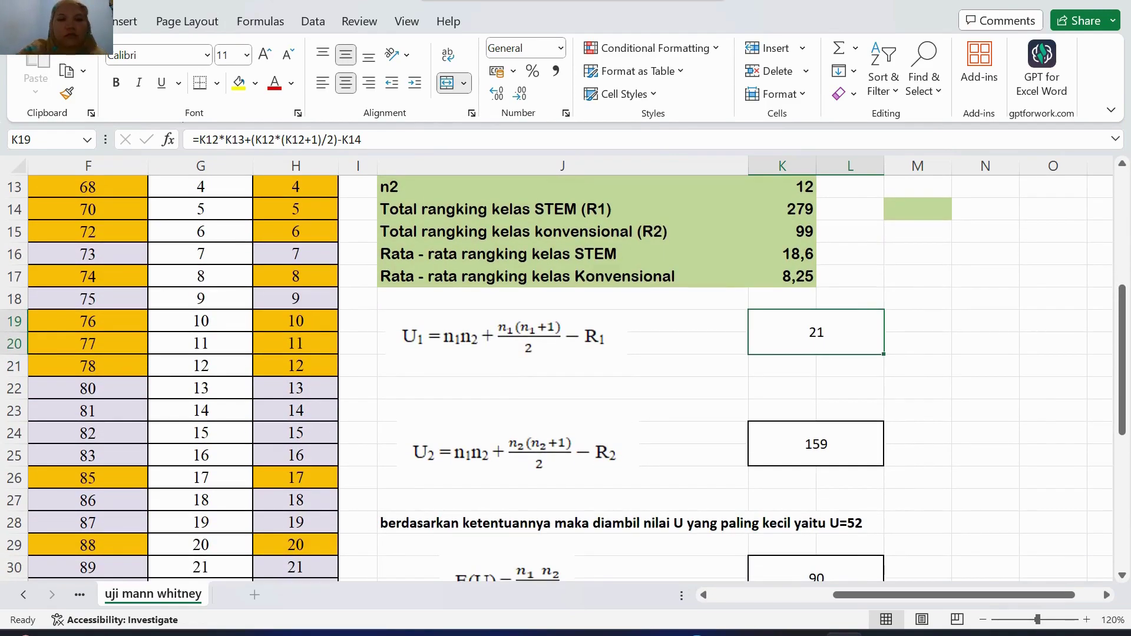
{"action": "scroll", "coordinate": [565, 377], "scroll_direction": "up", "scroll_amount": 1}
{"action": "scroll", "coordinate": [566, 376], "scroll_direction": "down", "scroll_amount": 1}
{"action": "scroll", "coordinate": [566, 377], "scroll_direction": "down", "scroll_amount": 1}
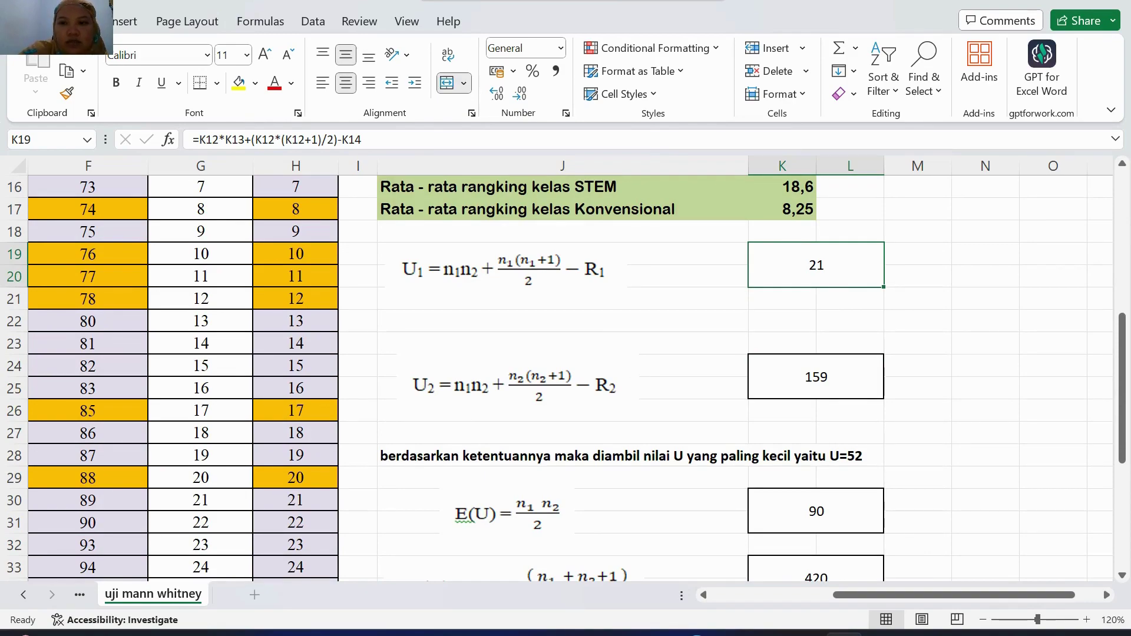
{"action": "scroll", "coordinate": [566, 377], "scroll_direction": "up", "scroll_amount": 1}
{"action": "left_click", "coordinate": [504, 336]}
{"action": "key", "text": "Escape"}
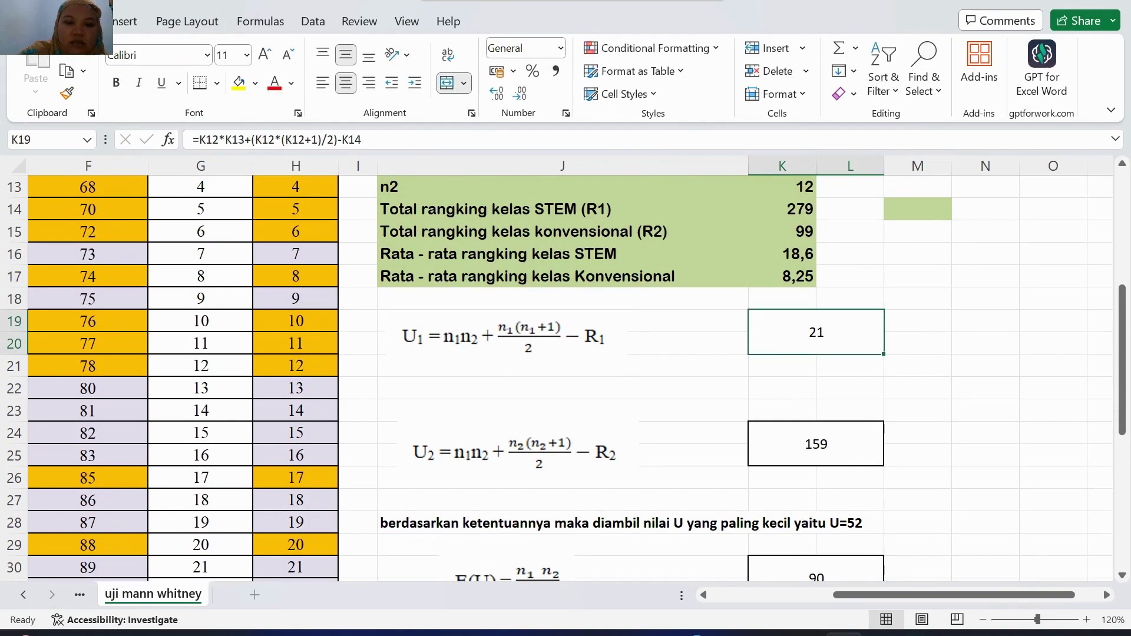
Step: Replace the K19 formula with a single reference, pointing it in turn to the n1, n2 and R1 labels in J12, J13 and J14
{"action": "left_click_drag", "start_coordinate": [361, 140], "coordinate": [193, 140]}
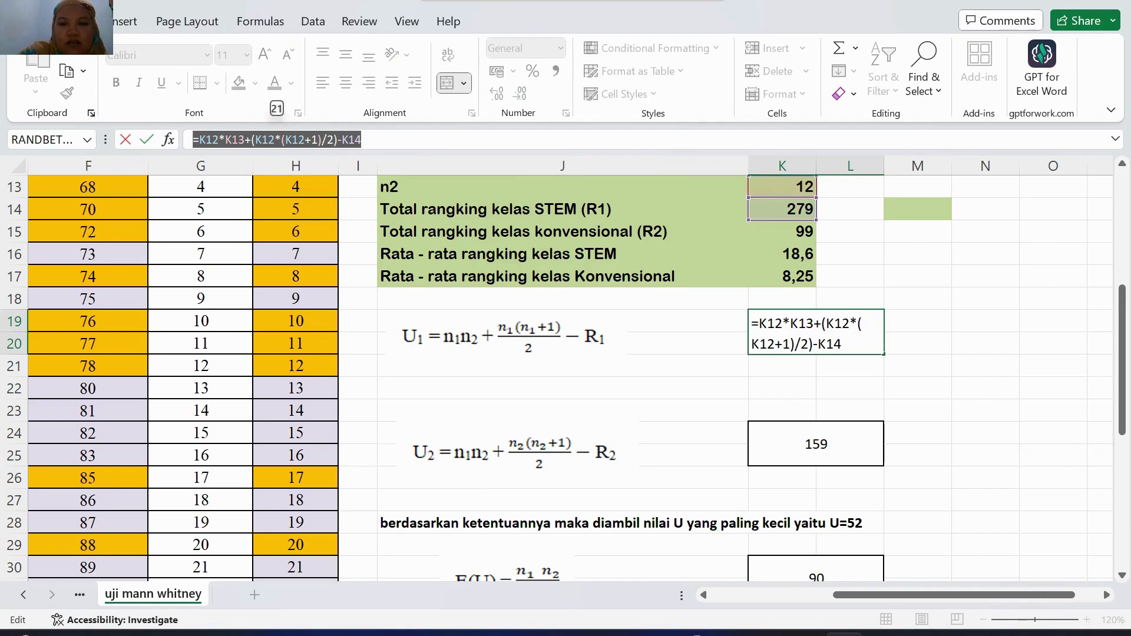
{"action": "scroll", "coordinate": [565, 377], "scroll_direction": "up", "scroll_amount": 1}
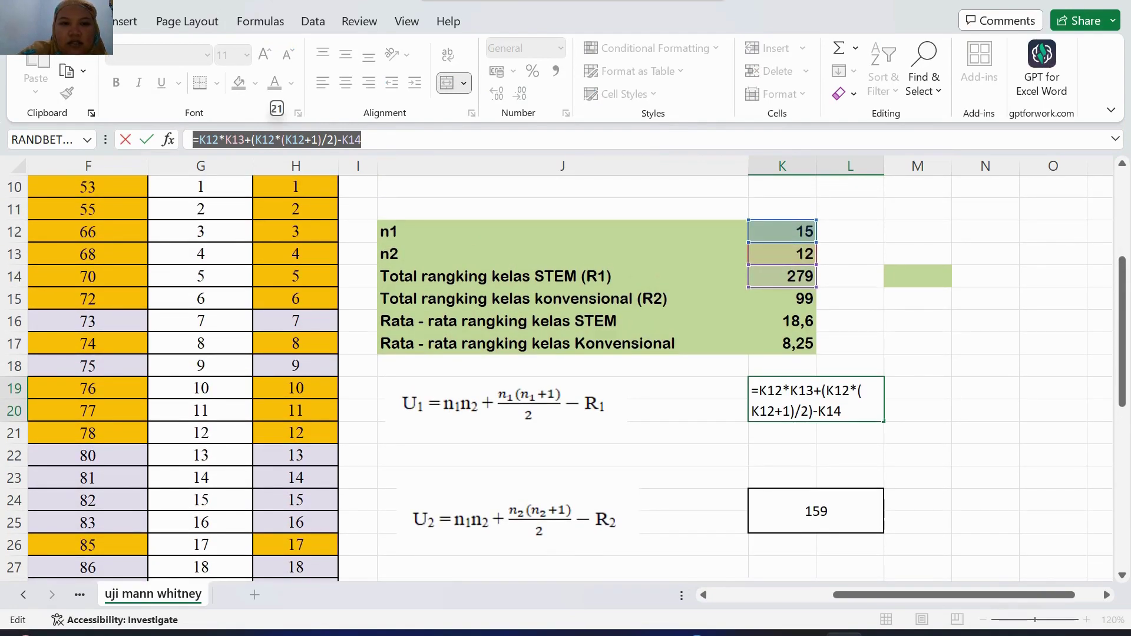
{"action": "type", "text": "="}
{"action": "left_click", "coordinate": [563, 231]}
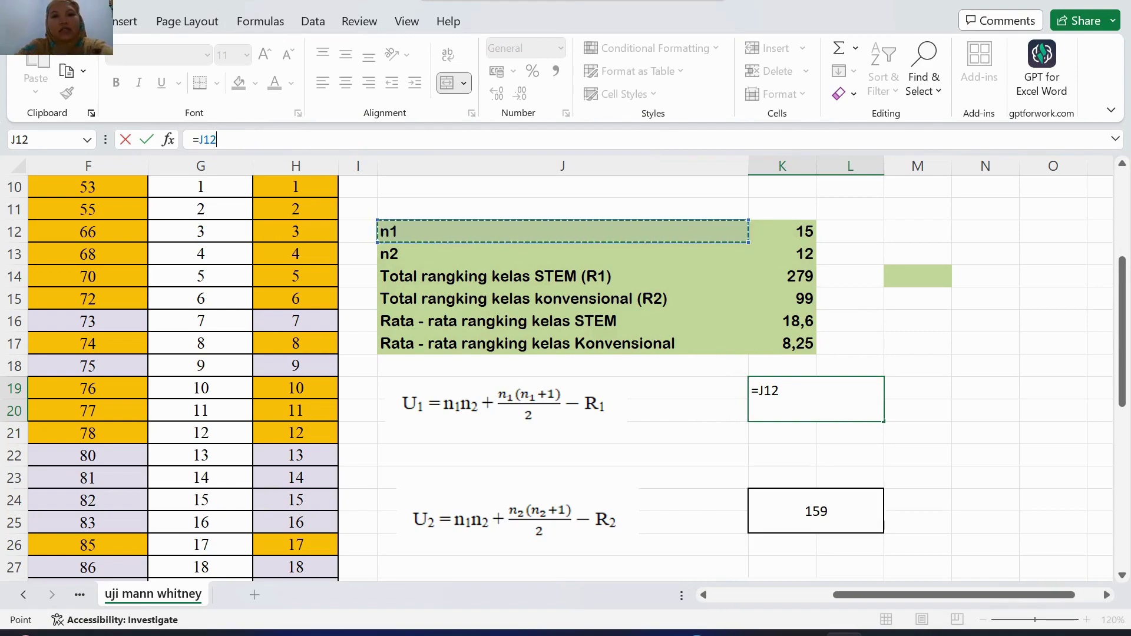
{"action": "left_click", "coordinate": [562, 253]}
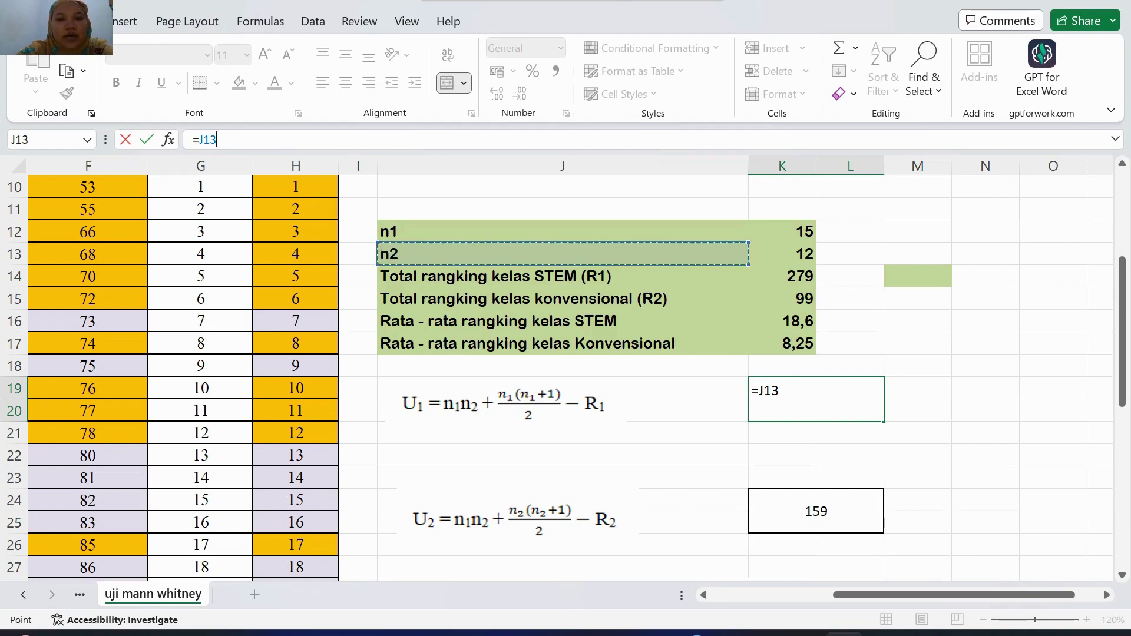
{"action": "left_click", "coordinate": [562, 276]}
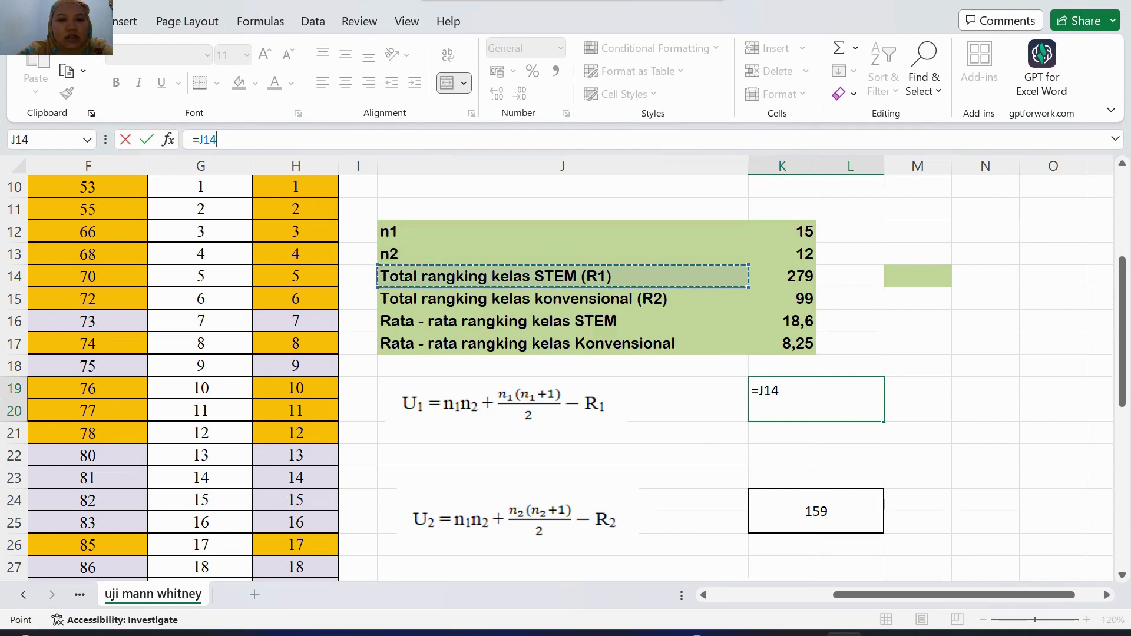
{"action": "scroll", "coordinate": [565, 353], "scroll_direction": "up", "scroll_amount": 2}
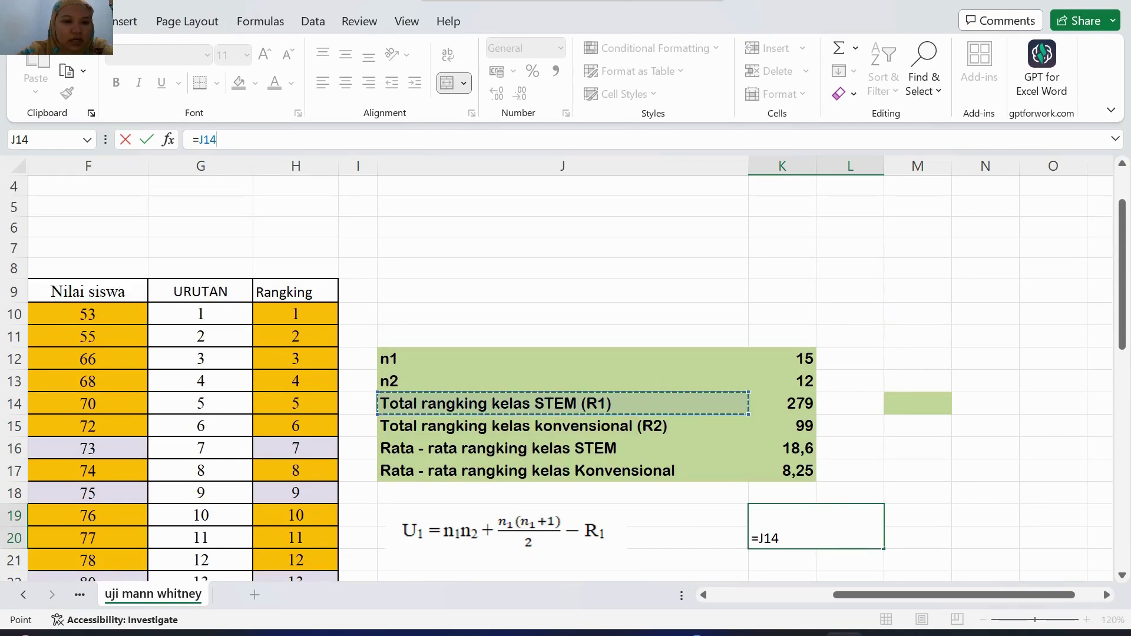
{"action": "scroll", "coordinate": [565, 377], "scroll_direction": "down", "scroll_amount": 1}
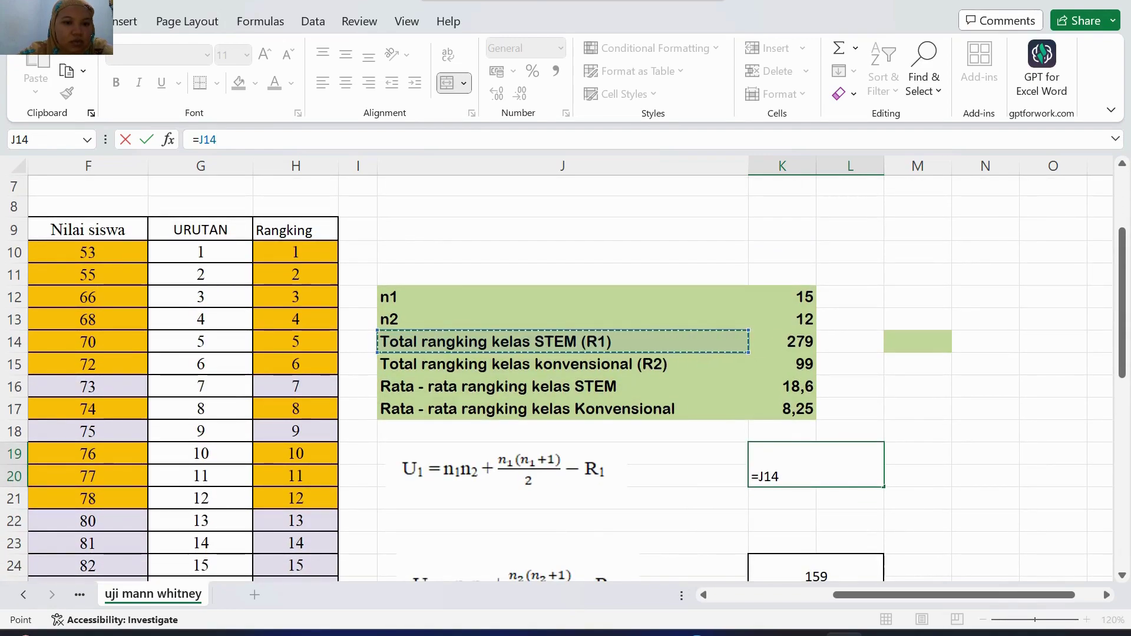
{"action": "scroll", "coordinate": [566, 377], "scroll_direction": "down", "scroll_amount": 2}
{"action": "scroll", "coordinate": [565, 377], "scroll_direction": "down", "scroll_amount": 1}
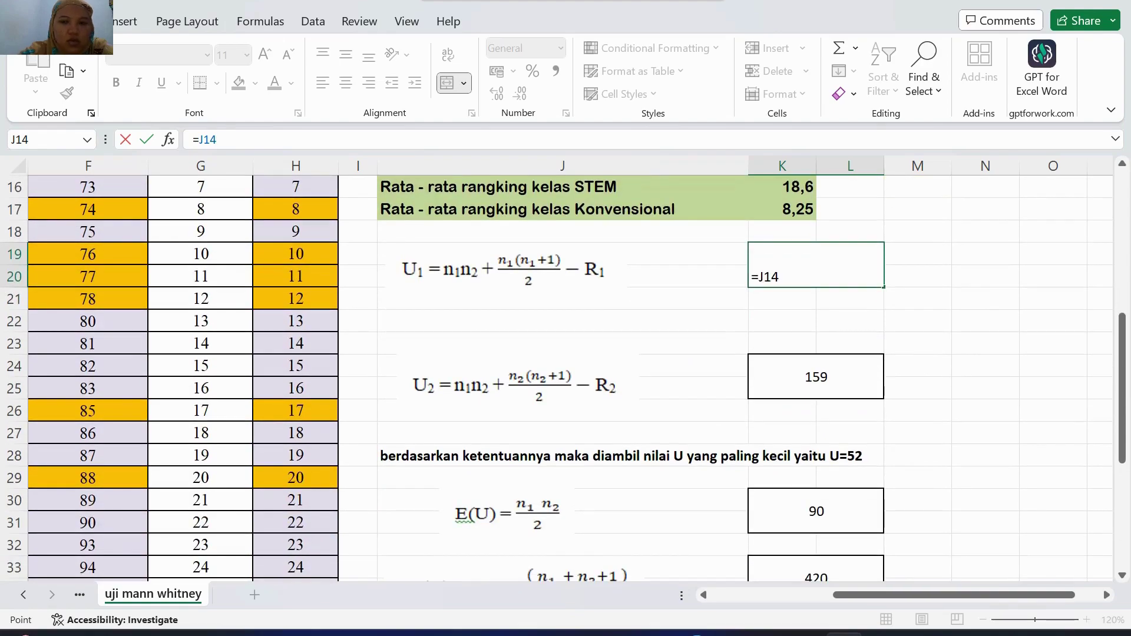
{"action": "scroll", "coordinate": [565, 377], "scroll_direction": "up", "scroll_amount": 2}
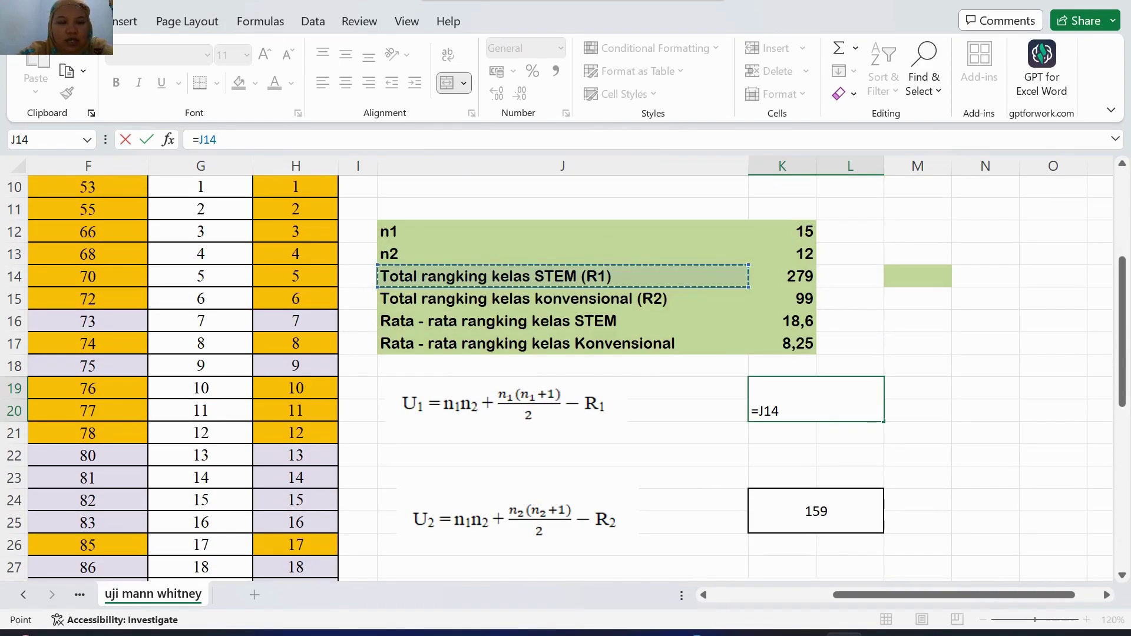
{"action": "left_click", "coordinate": [782, 276]}
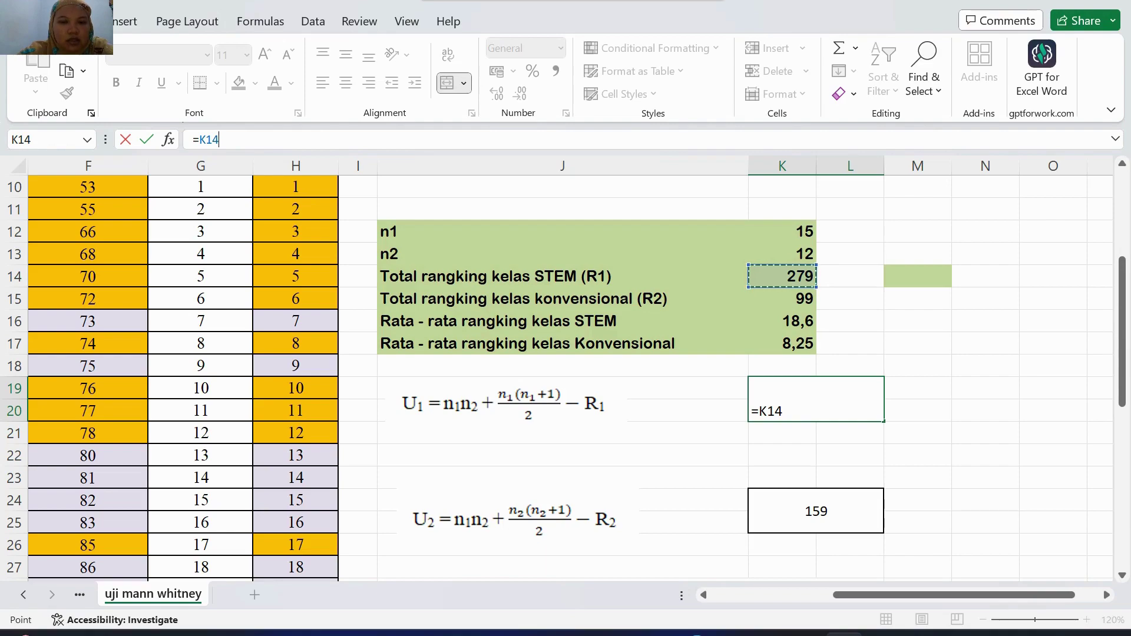
{"action": "left_click", "coordinate": [563, 298]}
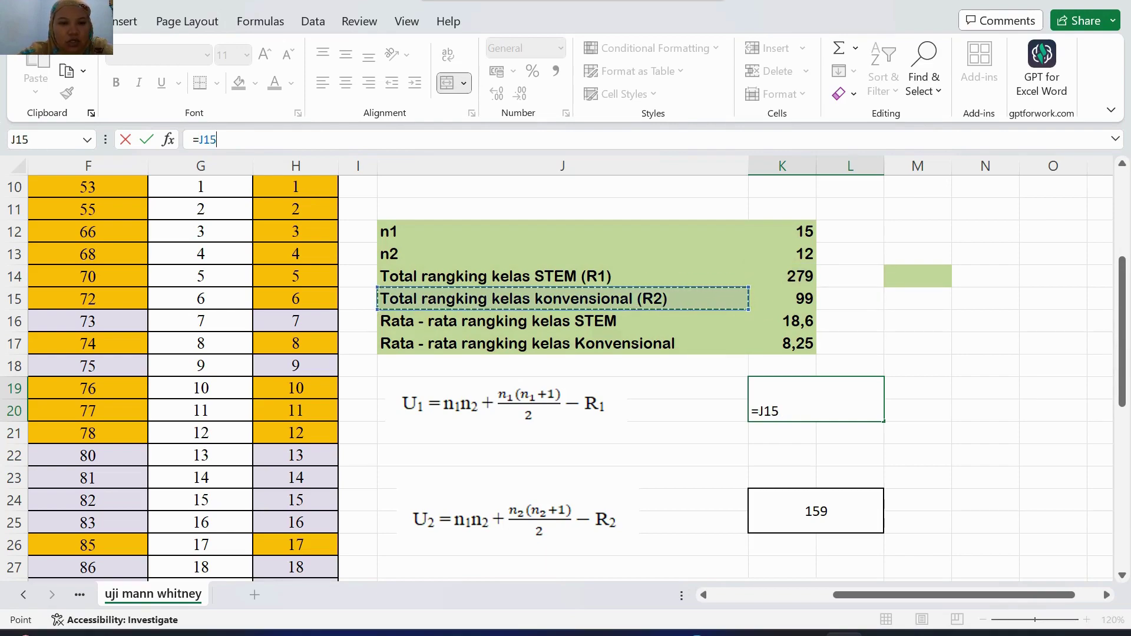
{"action": "left_click", "coordinate": [296, 321]}
{"action": "left_click", "coordinate": [296, 366]}
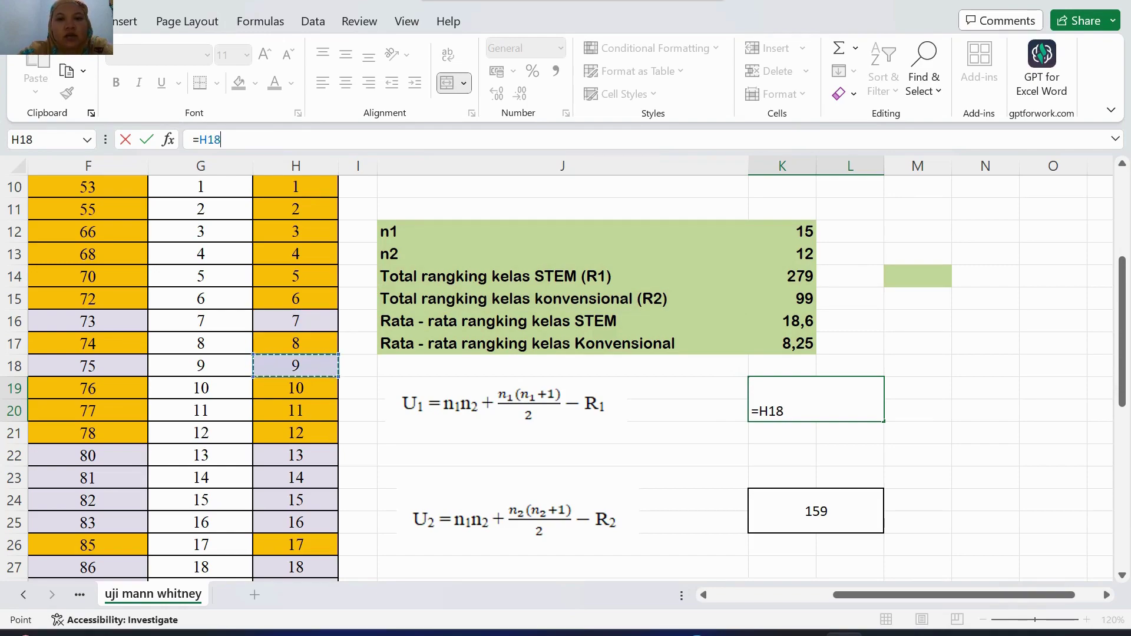
{"action": "left_click", "coordinate": [563, 321]}
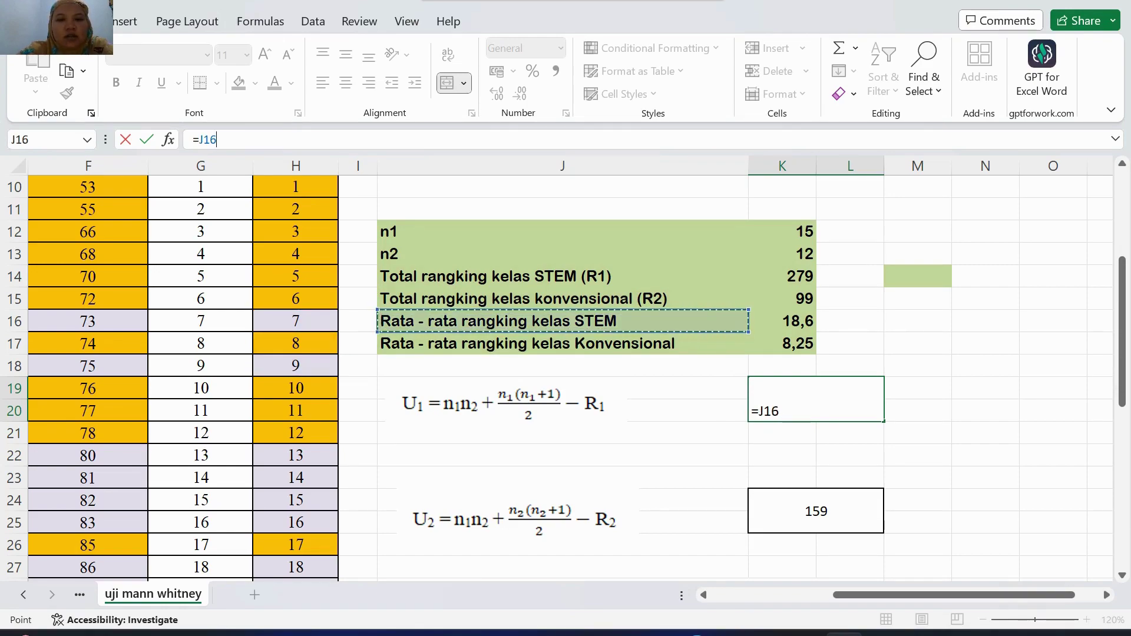
{"action": "left_click", "coordinate": [782, 276]}
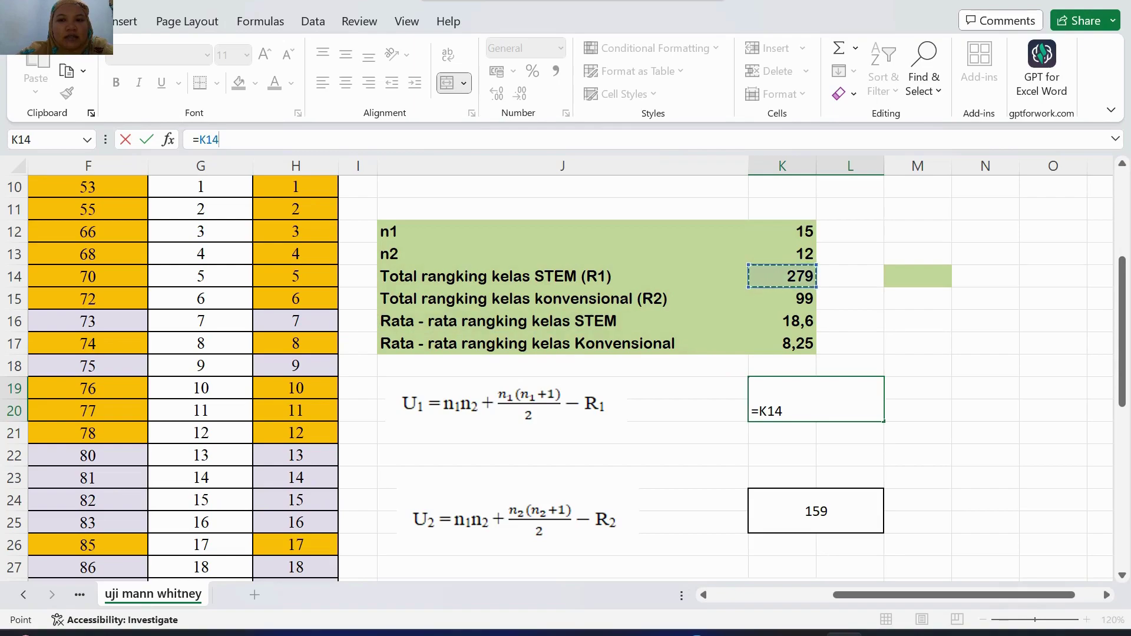
{"action": "key", "text": "Down"}
{"action": "key", "text": "Down"}
{"action": "scroll", "coordinate": [565, 377], "scroll_direction": "down", "scroll_amount": 2}
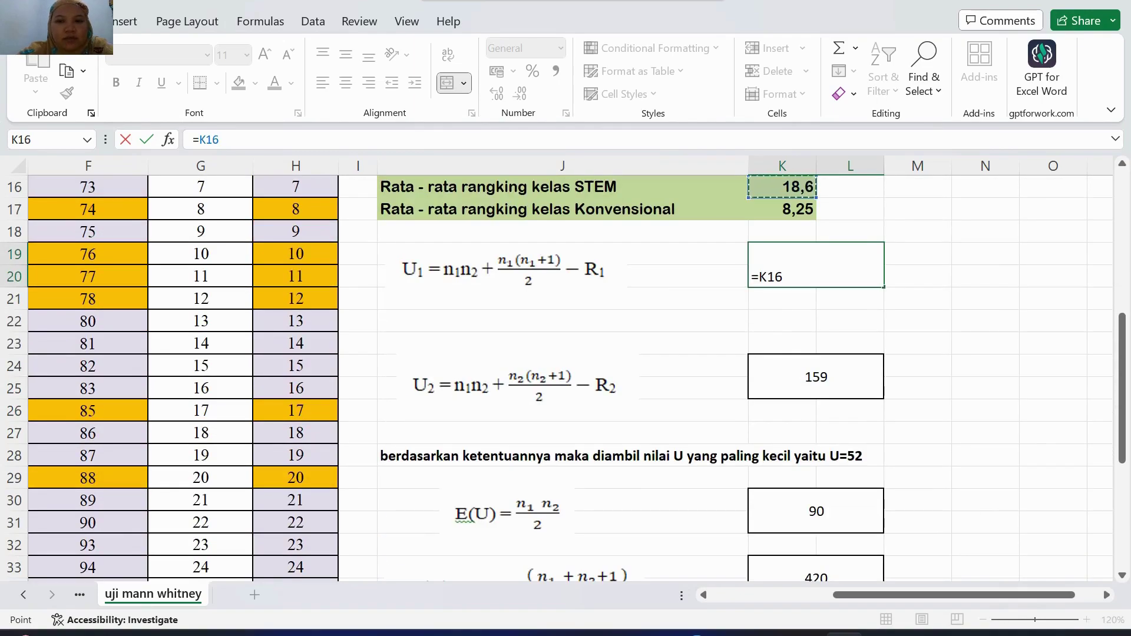
{"action": "left_click", "coordinate": [509, 260]}
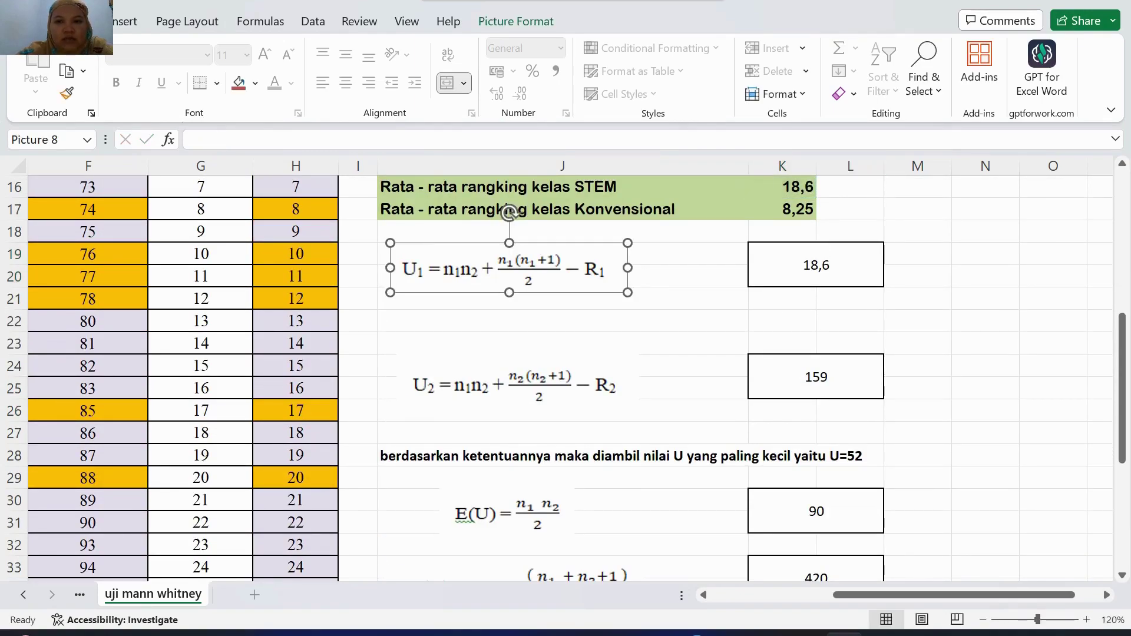
Step: Undo the K19 change and enter the tied rank 1,5 in I10 and I11 beside the first two ranks
{"action": "scroll", "coordinate": [566, 377], "scroll_direction": "up", "scroll_amount": 1}
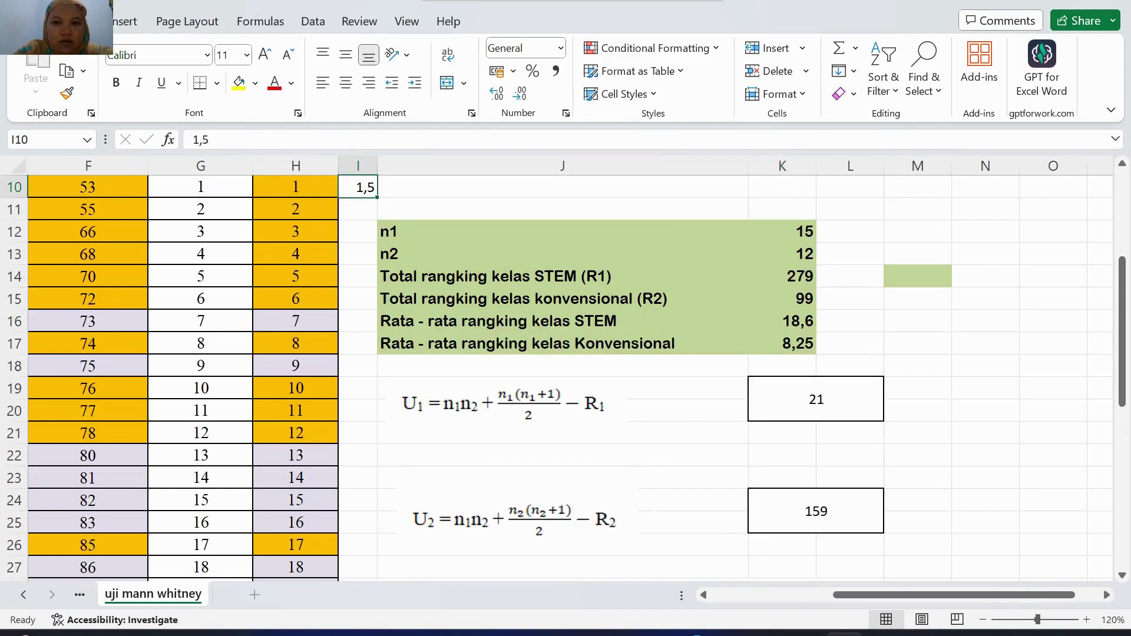
{"action": "left_click", "coordinate": [359, 209]}
{"action": "type", "text": "1,5"}
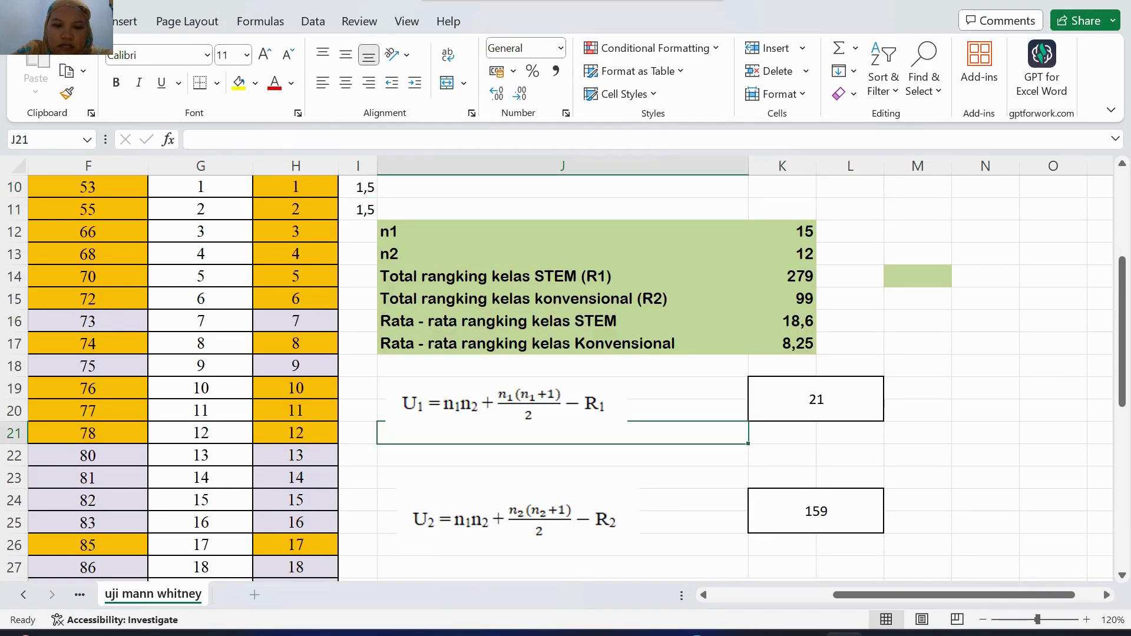
Step: Compare the U1 and U2 formula pictures with their result cells and inspect the cell formula behind U2 in K24
{"action": "left_click", "coordinate": [509, 403]}
{"action": "scroll", "coordinate": [509, 348], "scroll_direction": "down", "scroll_amount": 2}
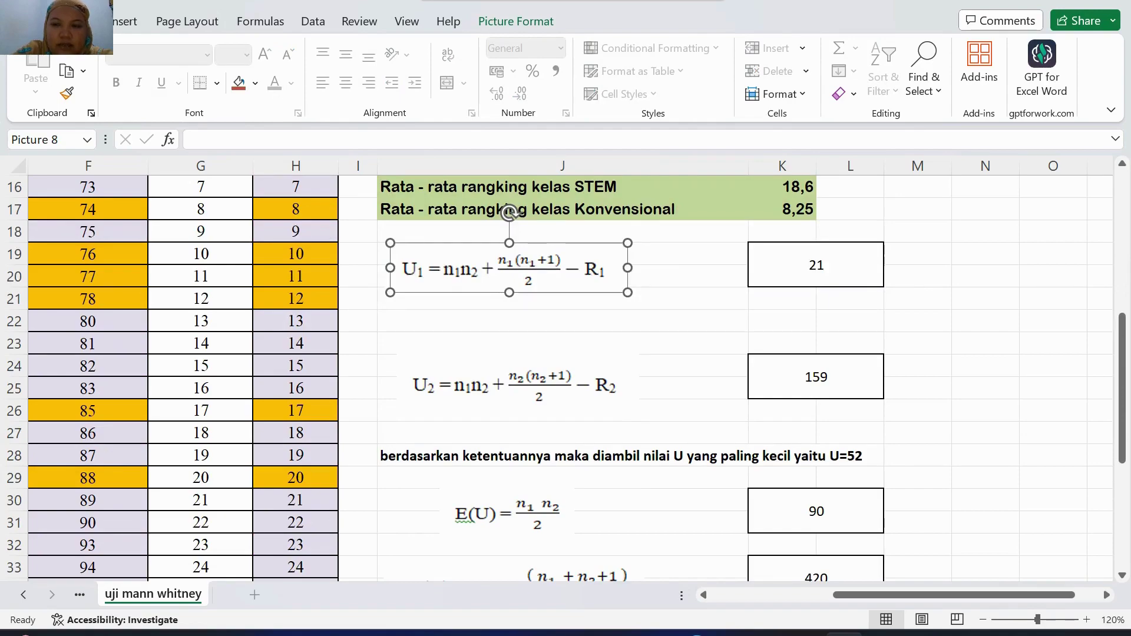
{"action": "left_click", "coordinate": [816, 265]}
{"action": "left_click", "coordinate": [518, 381]}
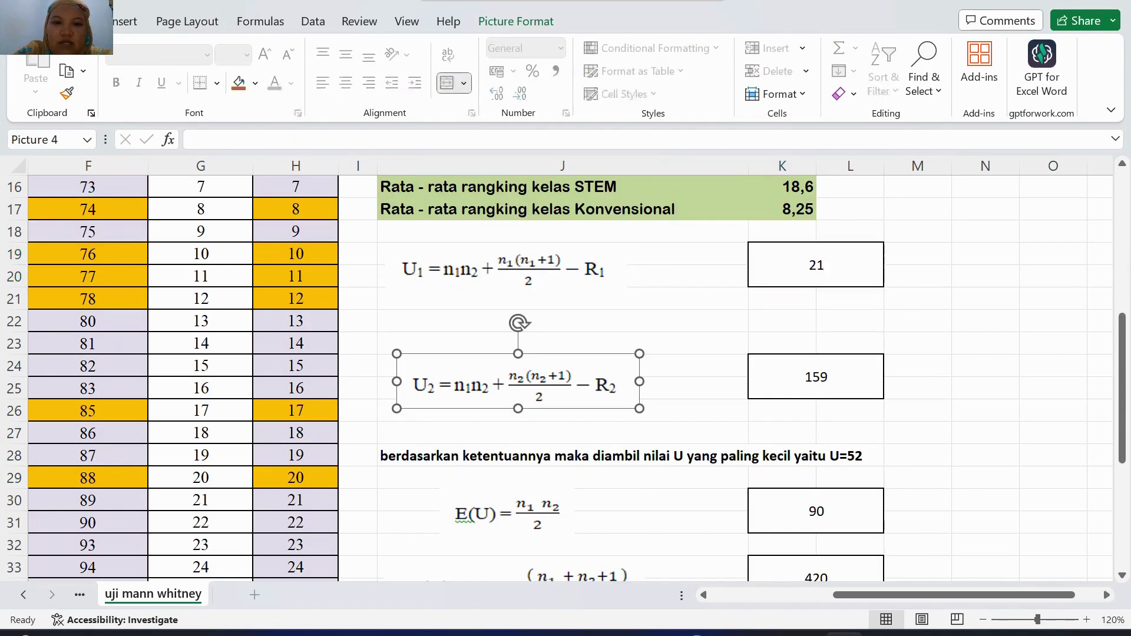
{"action": "left_click", "coordinate": [815, 377]}
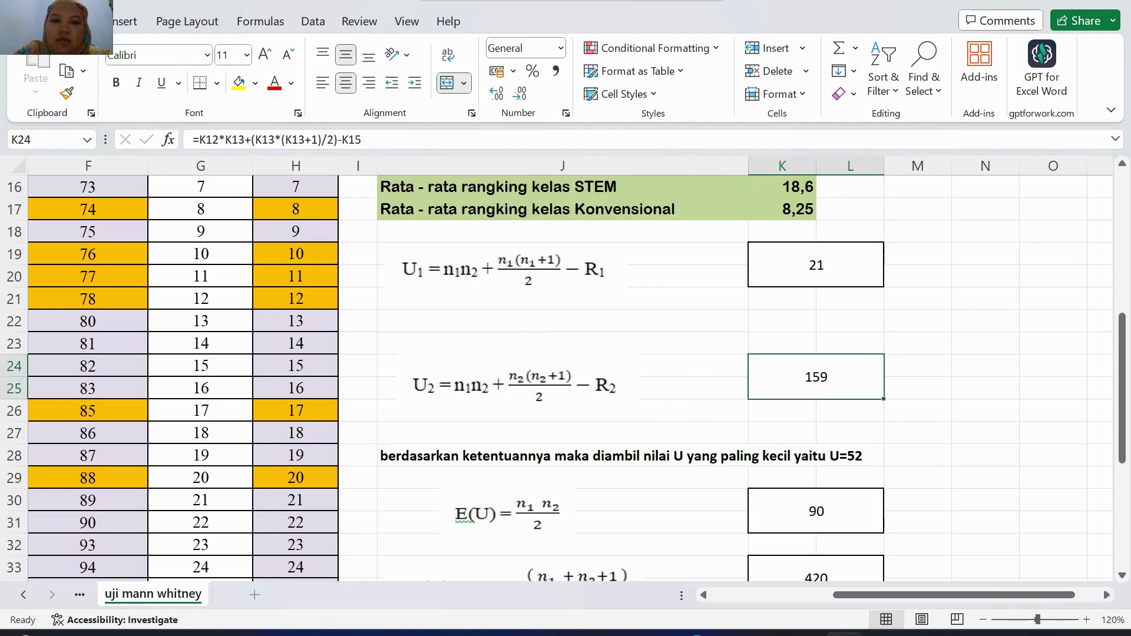
{"action": "left_click_drag", "start_coordinate": [361, 140], "coordinate": [193, 140]}
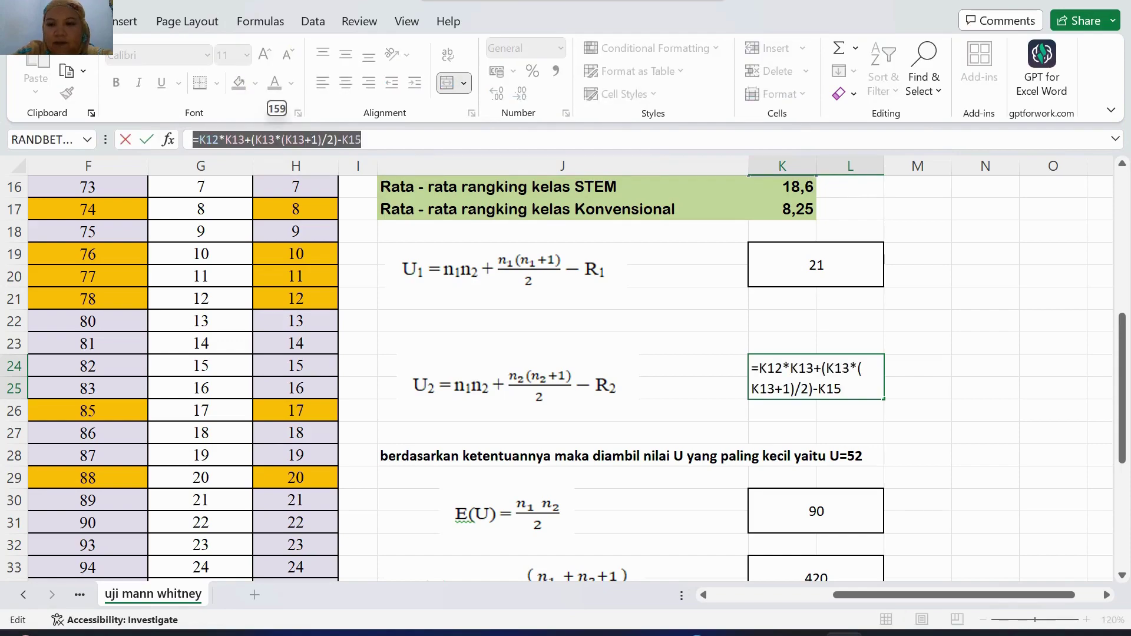
{"action": "left_click", "coordinate": [783, 433]}
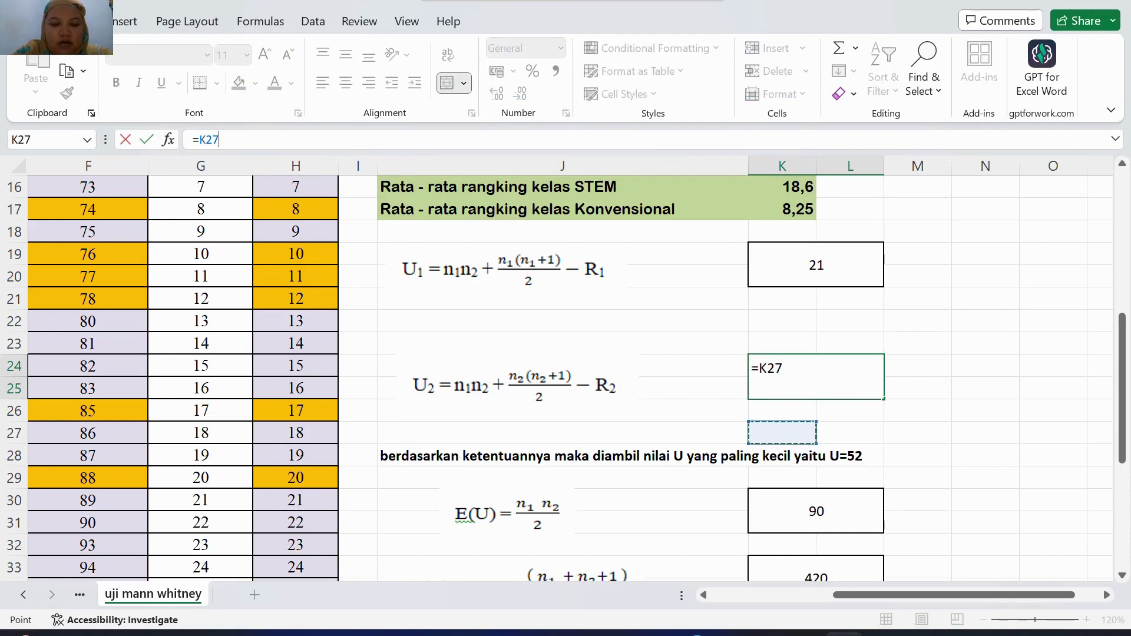
{"action": "left_click", "coordinate": [816, 377]}
{"action": "left_click", "coordinate": [783, 433]}
{"action": "key", "text": "ctrl+z"}
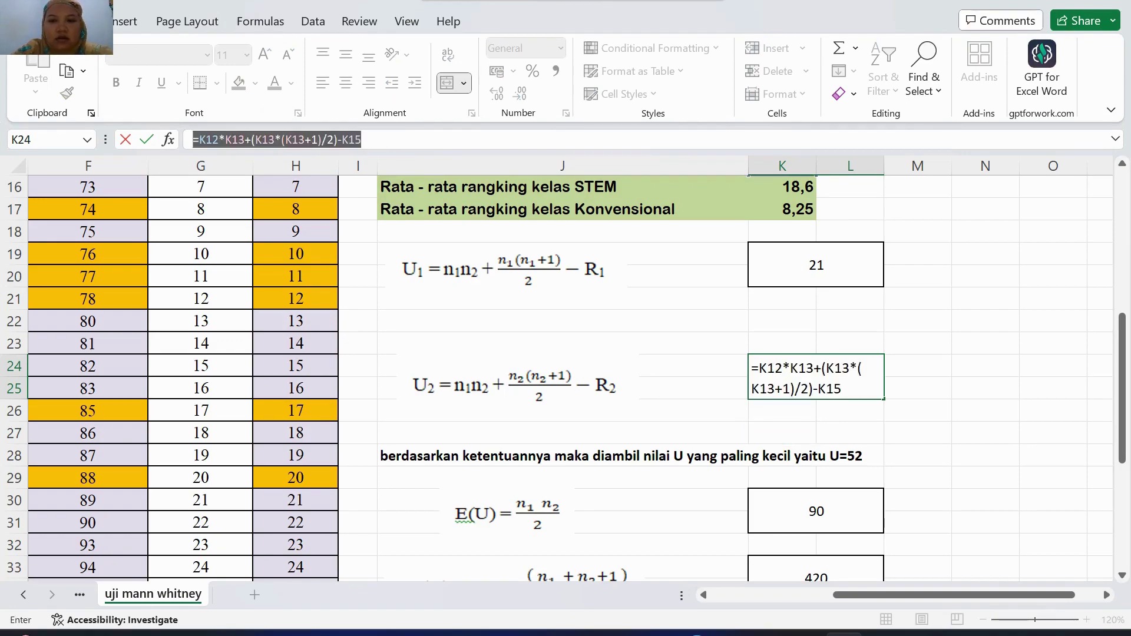
{"action": "left_click", "coordinate": [782, 433]}
{"action": "left_click", "coordinate": [917, 410]}
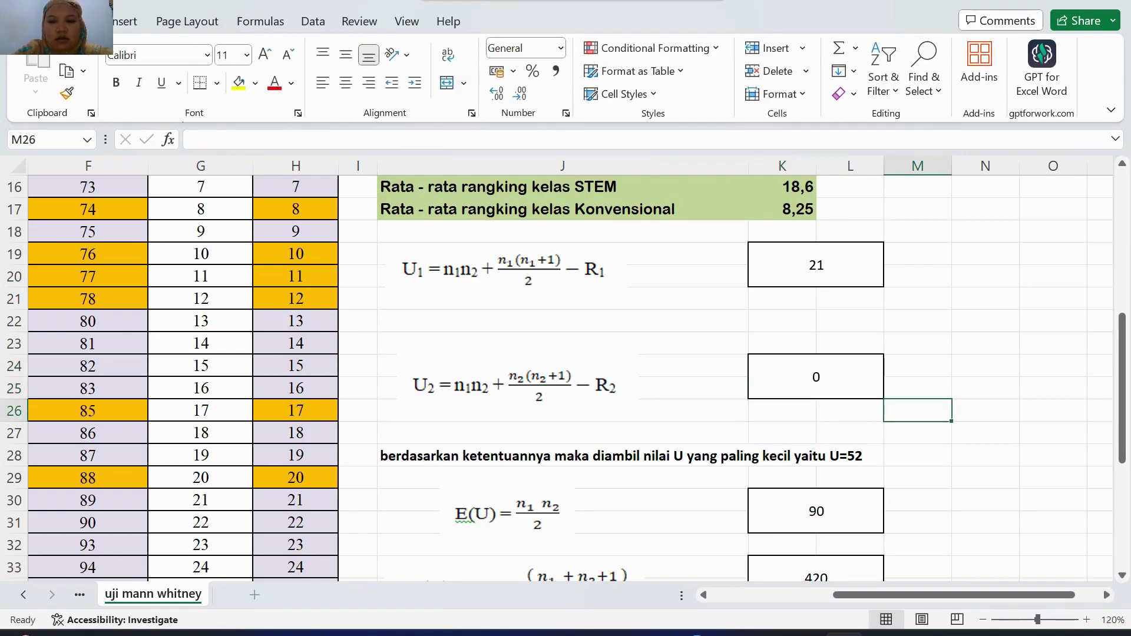
{"action": "key", "text": "ctrl+z"}
Step: Dismiss the chat notification and replace the U1 result in K19 with the value 52
{"action": "scroll", "coordinate": [565, 377], "scroll_direction": "down", "scroll_amount": 1}
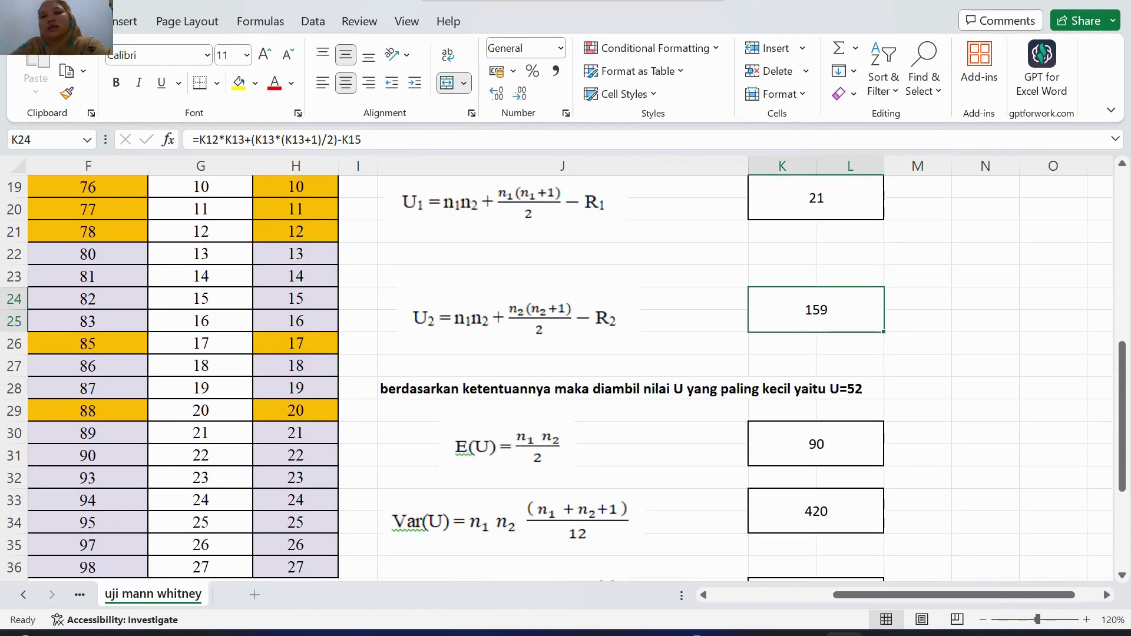
{"action": "scroll", "coordinate": [565, 377], "scroll_direction": "up", "scroll_amount": 1}
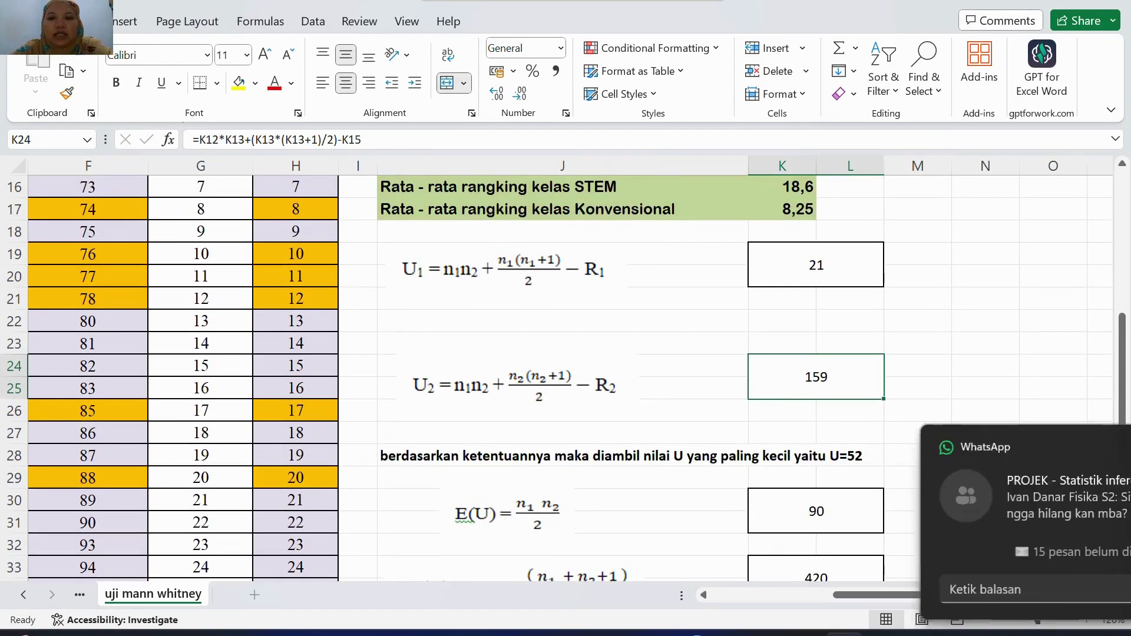
{"action": "left_click", "coordinate": [1093, 448]}
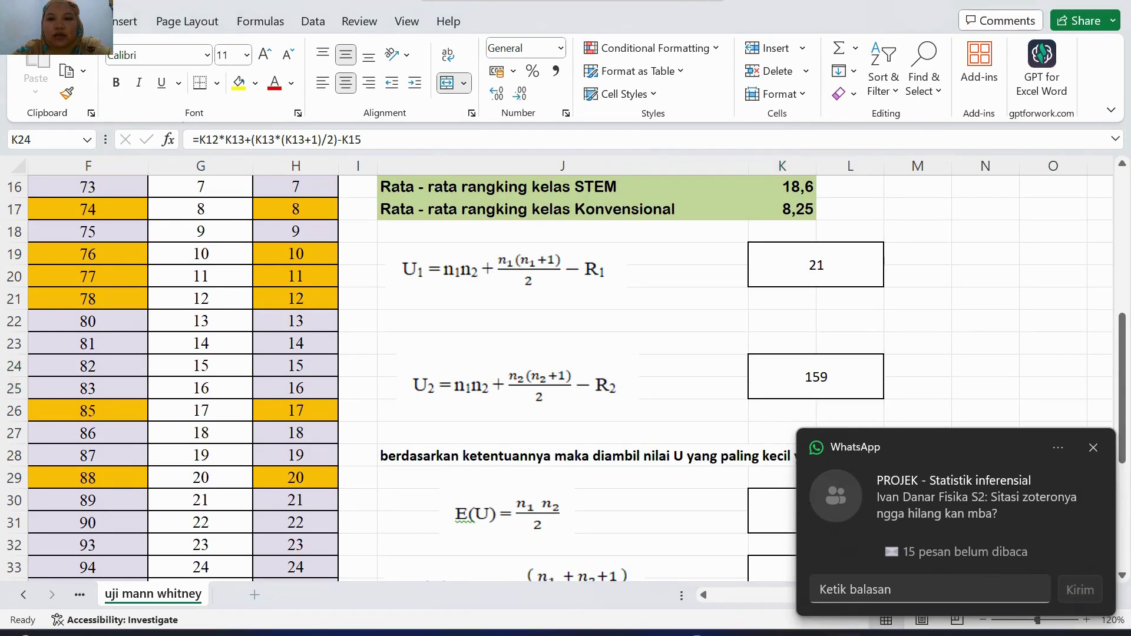
{"action": "left_click", "coordinate": [816, 265]}
{"action": "type", "text": "5"}
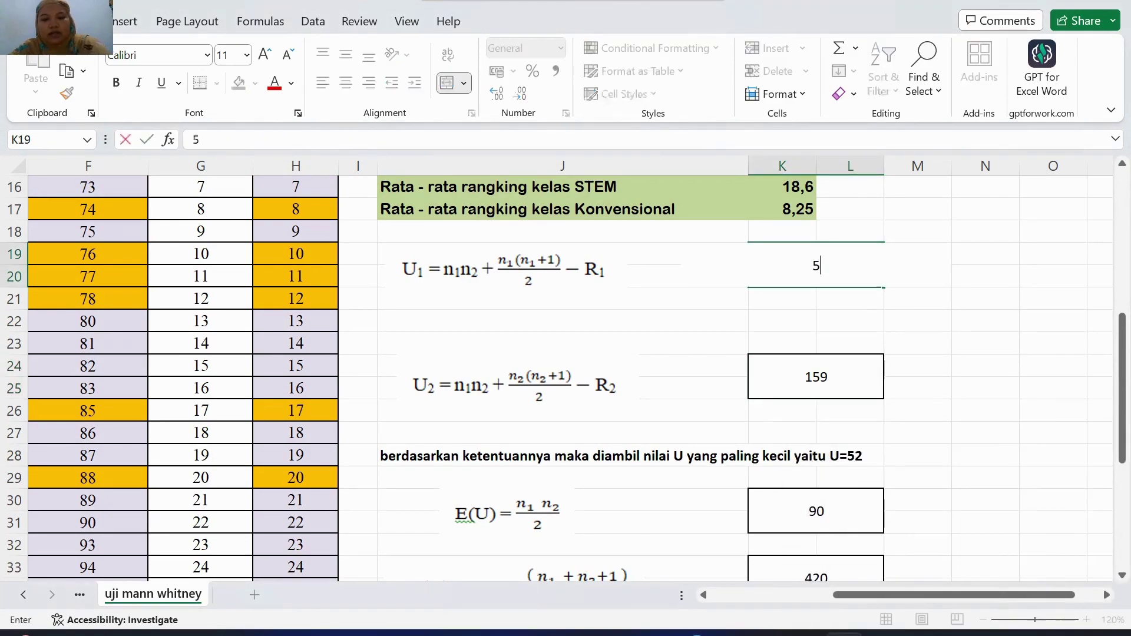
{"action": "type", "text": "2"}
{"action": "left_click", "coordinate": [917, 253]}
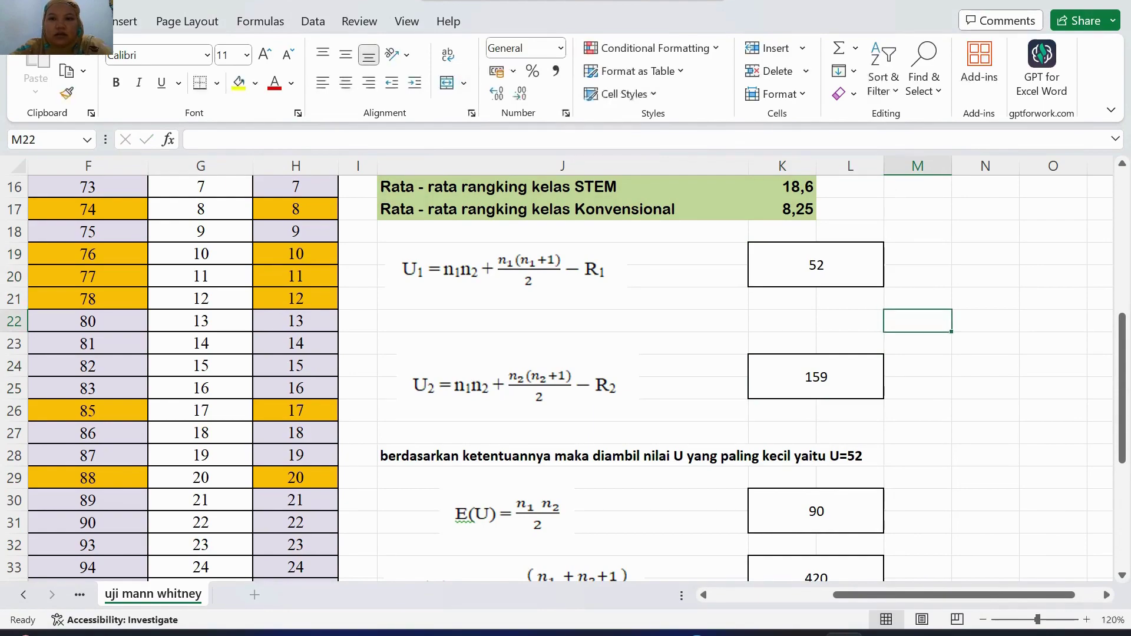
Step: Examine the E(U) and Var(U) formula pictures together with the cell formulas in K30 and K33
{"action": "scroll", "coordinate": [917, 253], "scroll_direction": "down", "scroll_amount": 1}
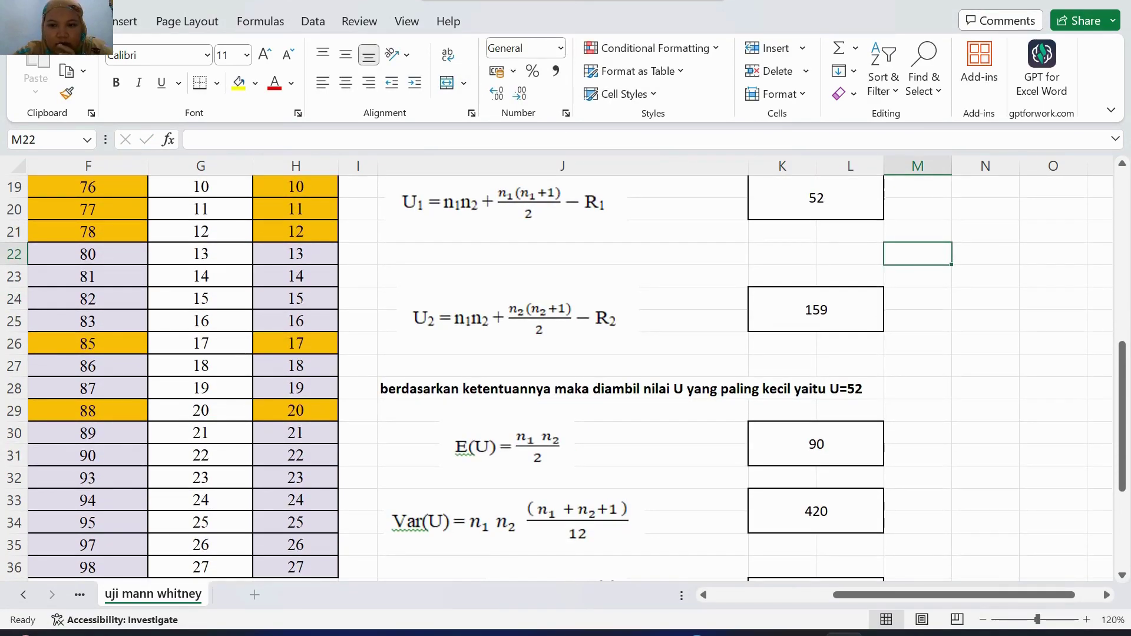
{"action": "scroll", "coordinate": [563, 377], "scroll_direction": "down", "scroll_amount": 1}
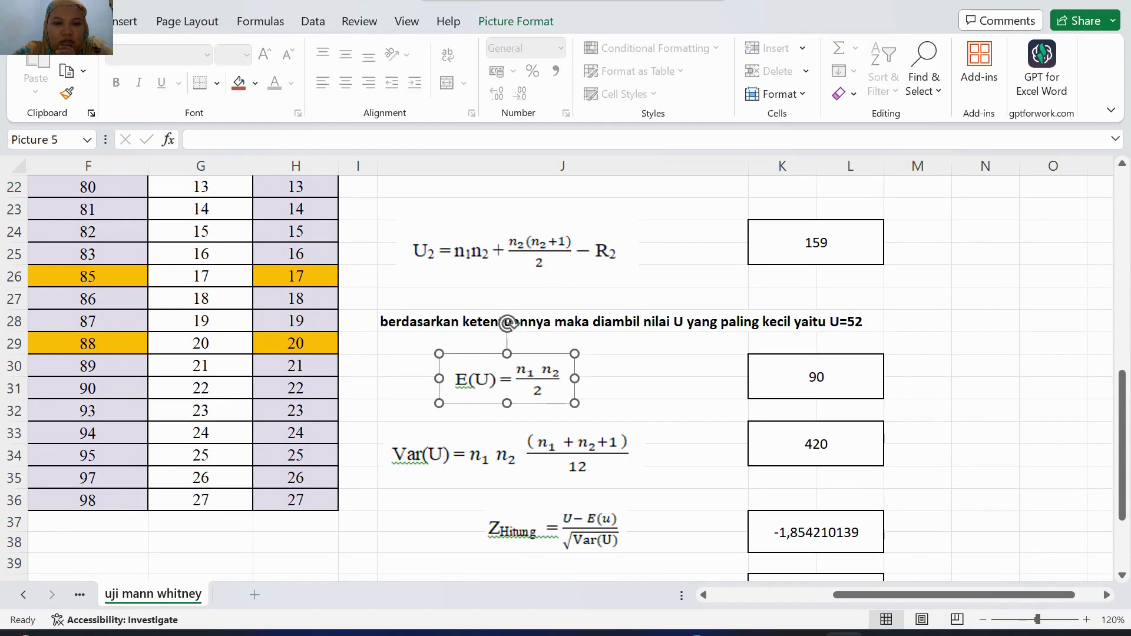
{"action": "key", "text": "Escape"}
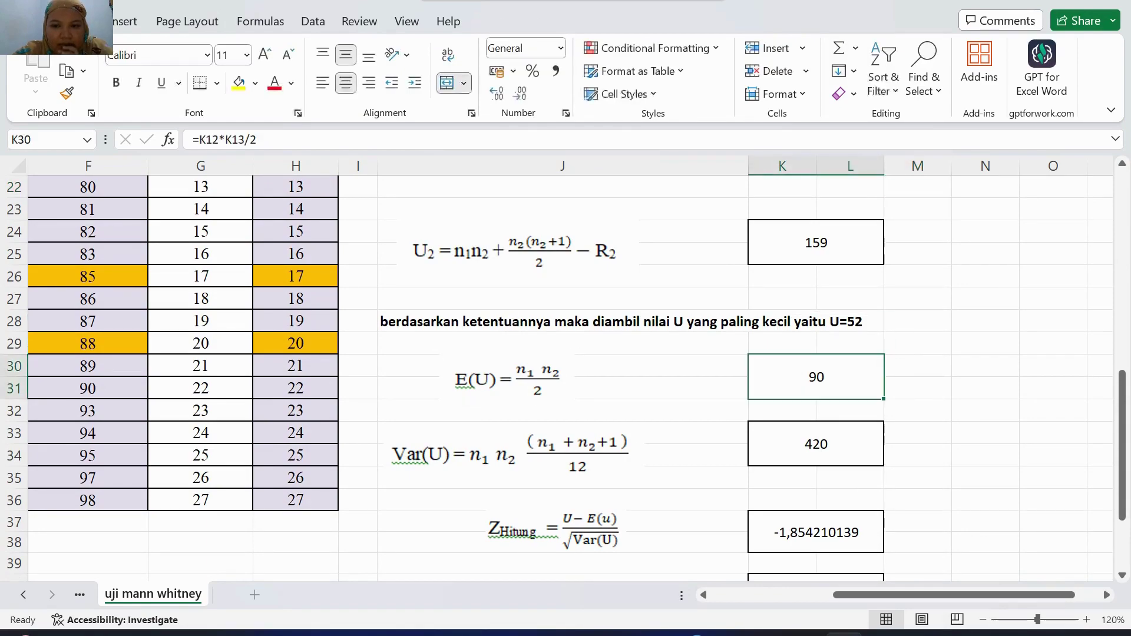
{"action": "scroll", "coordinate": [515, 353], "scroll_direction": "down", "scroll_amount": 1}
{"action": "left_click", "coordinate": [514, 377]}
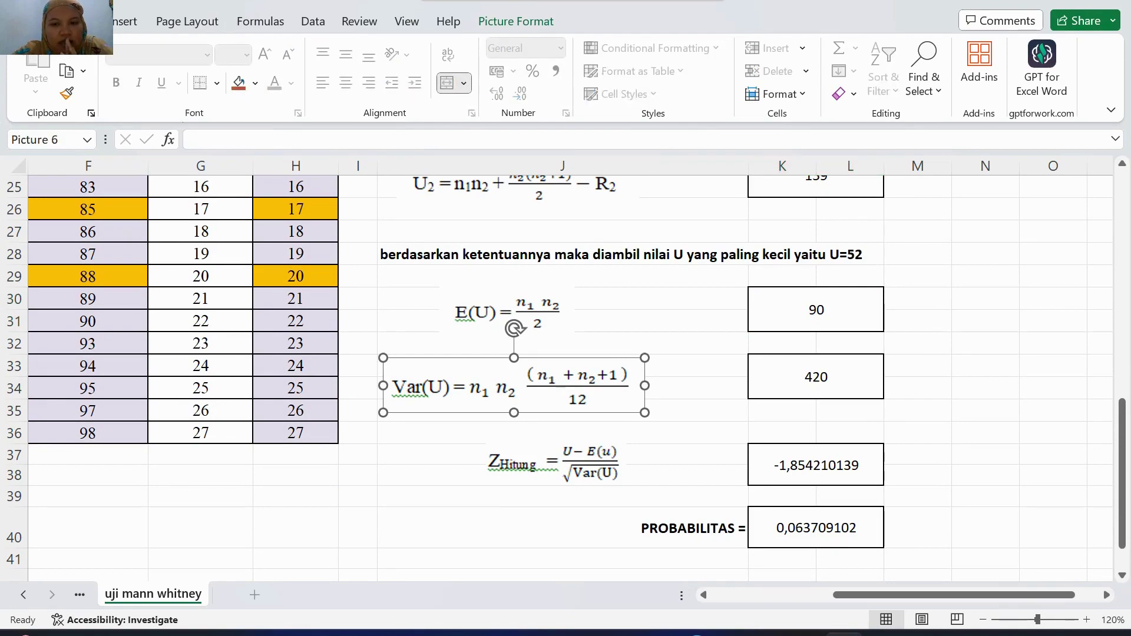
{"action": "key", "text": "Escape"}
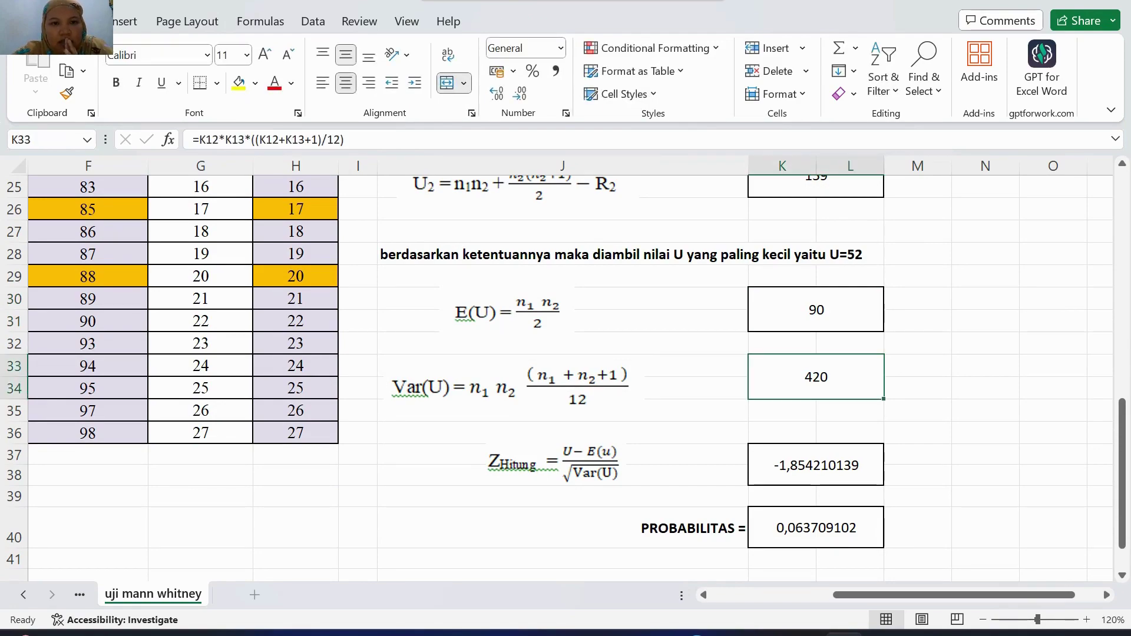
Step: Inspect the Z formula in K37 and trace it back to the U1, E(U) and Var(U) results it uses
{"action": "left_click", "coordinate": [554, 460]}
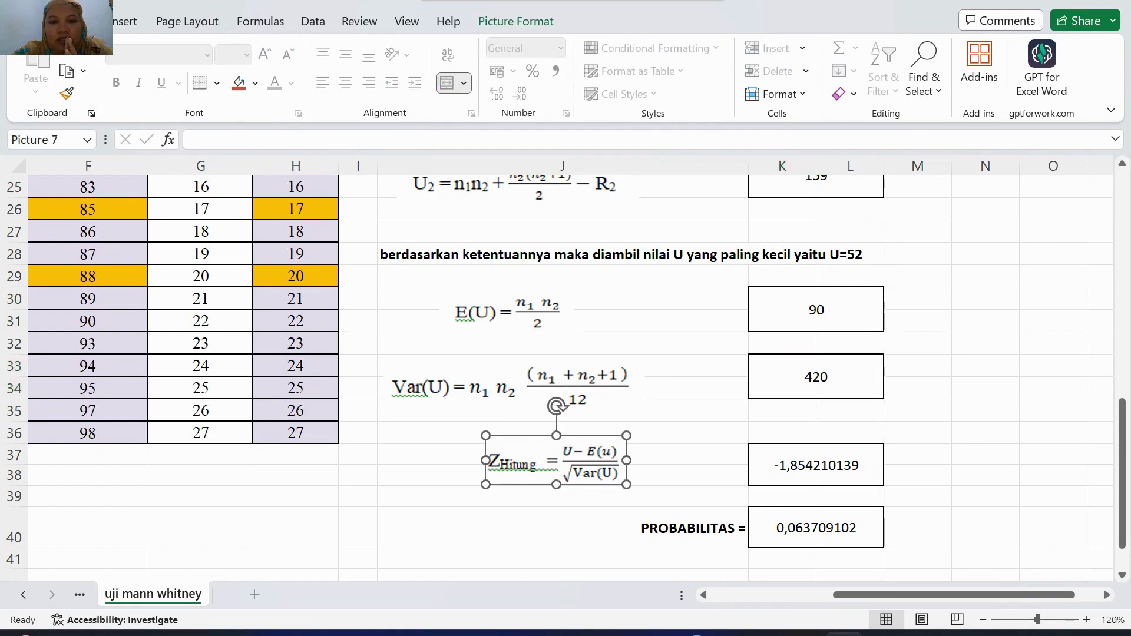
{"action": "key", "text": "Escape"}
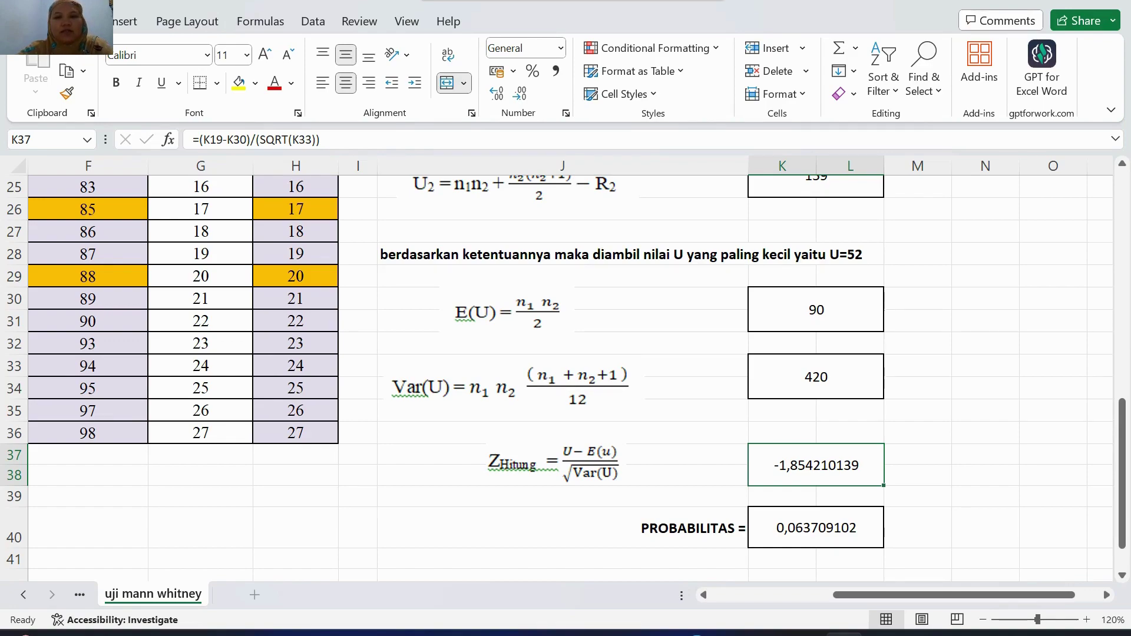
{"action": "scroll", "coordinate": [566, 371], "scroll_direction": "up", "scroll_amount": 1}
{"action": "scroll", "coordinate": [565, 371], "scroll_direction": "up", "scroll_amount": 2}
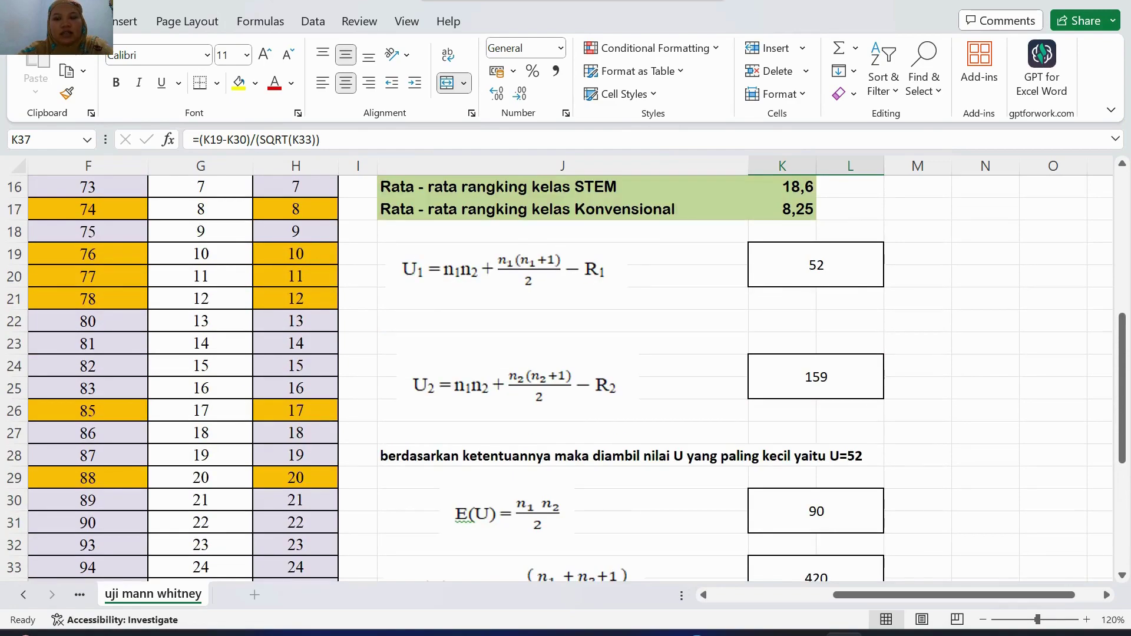
{"action": "scroll", "coordinate": [566, 371], "scroll_direction": "down", "scroll_amount": 3}
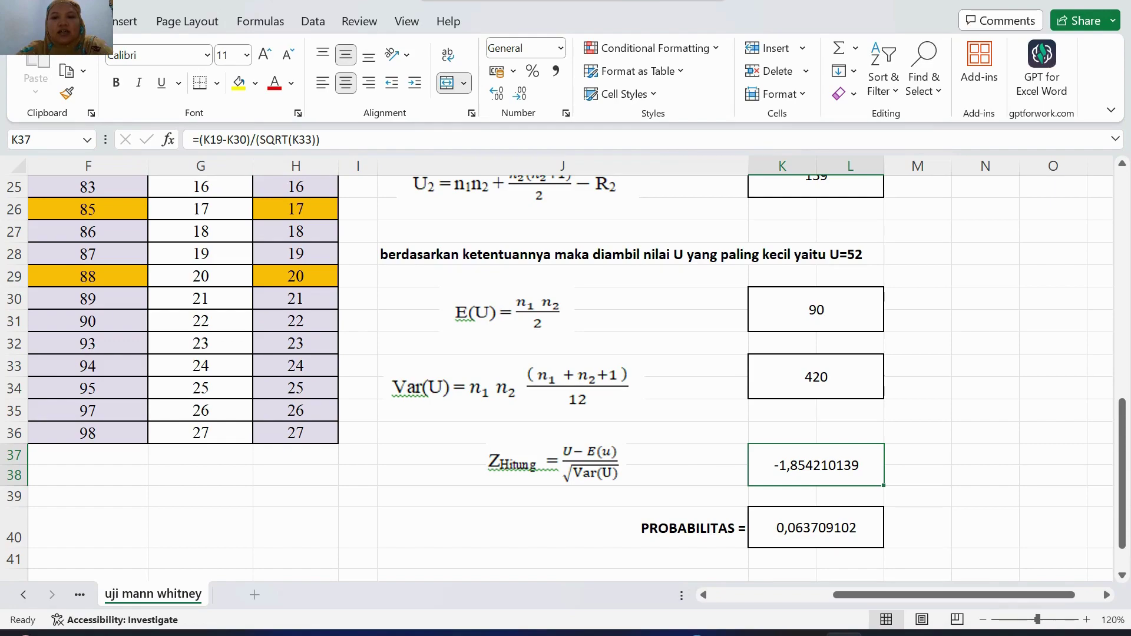
{"action": "scroll", "coordinate": [563, 377], "scroll_direction": "down", "scroll_amount": 3}
{"action": "scroll", "coordinate": [563, 377], "scroll_direction": "up", "scroll_amount": 3}
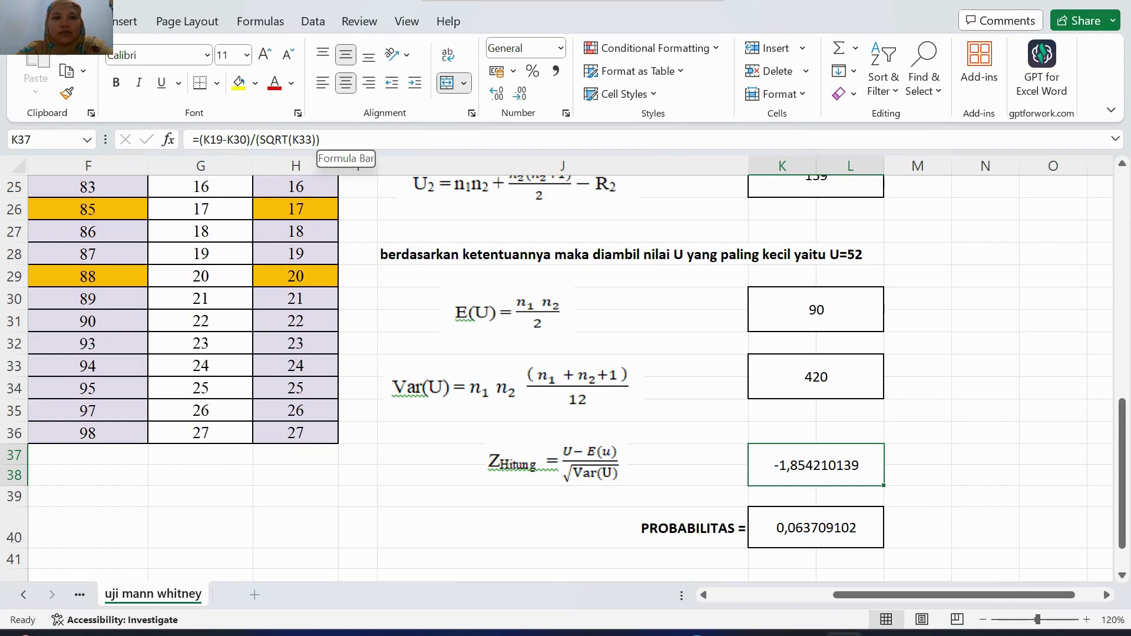
{"action": "scroll", "coordinate": [565, 376], "scroll_direction": "down", "scroll_amount": 2}
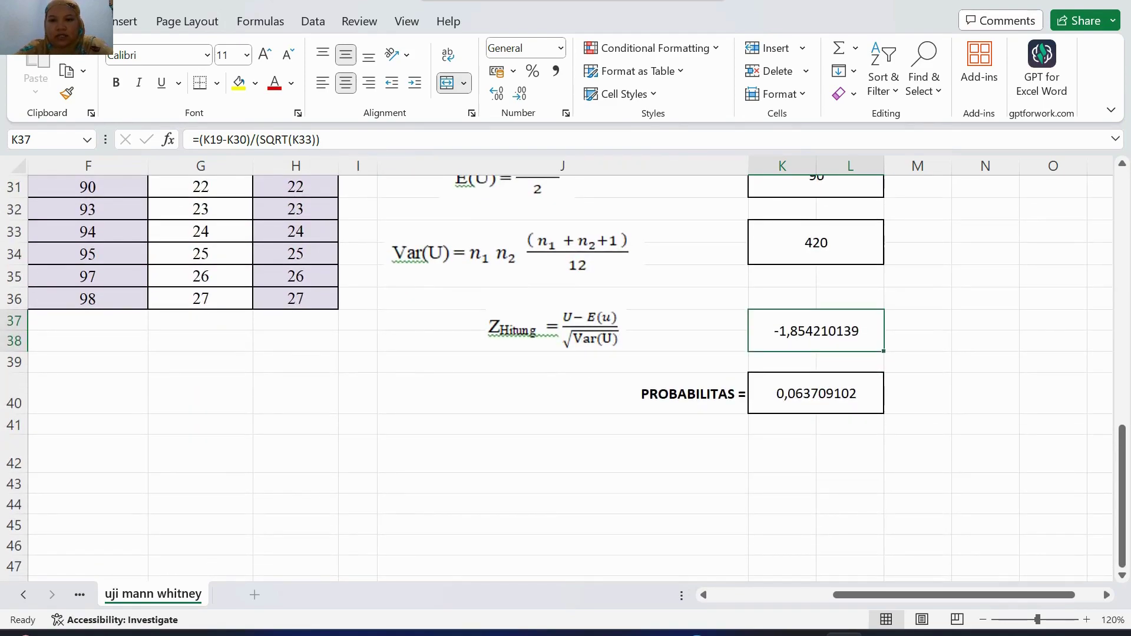
Step: Inspect the NORMSDIST formula behind the probability result in K40, keeping it as it is
{"action": "left_click", "coordinate": [816, 393]}
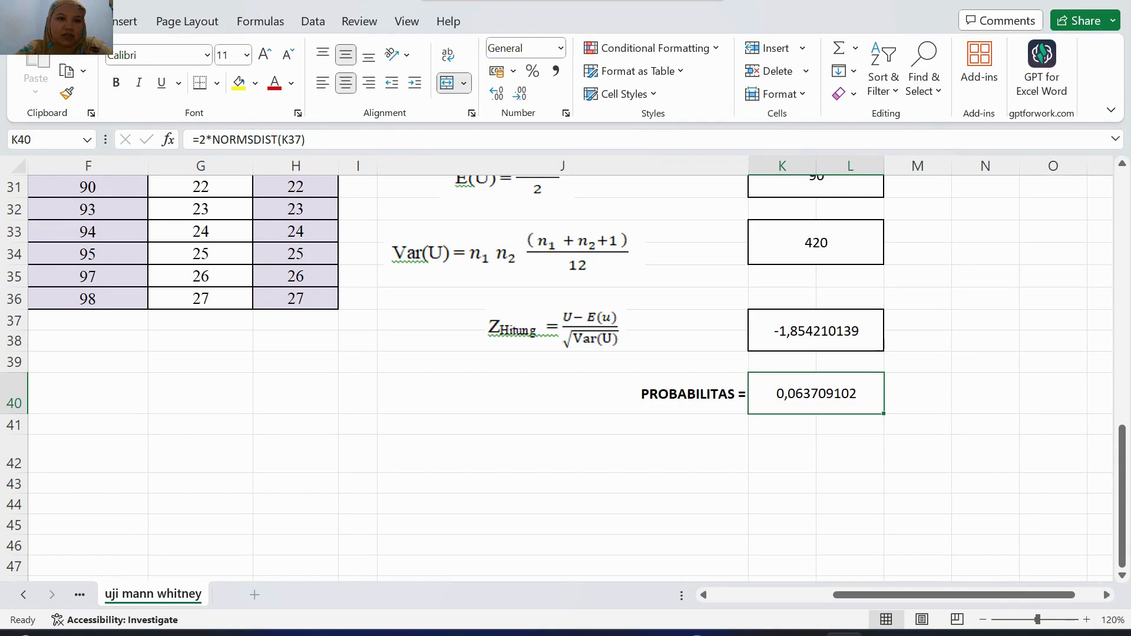
{"action": "left_click_drag", "start_coordinate": [304, 139], "coordinate": [193, 140]}
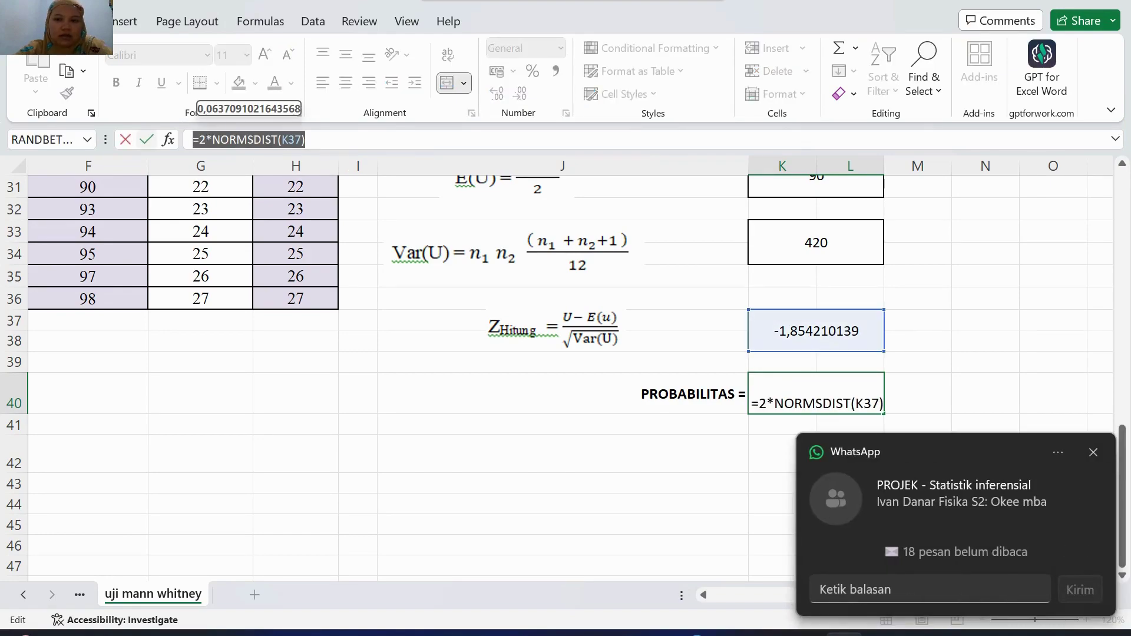
{"action": "key", "text": "Return"}
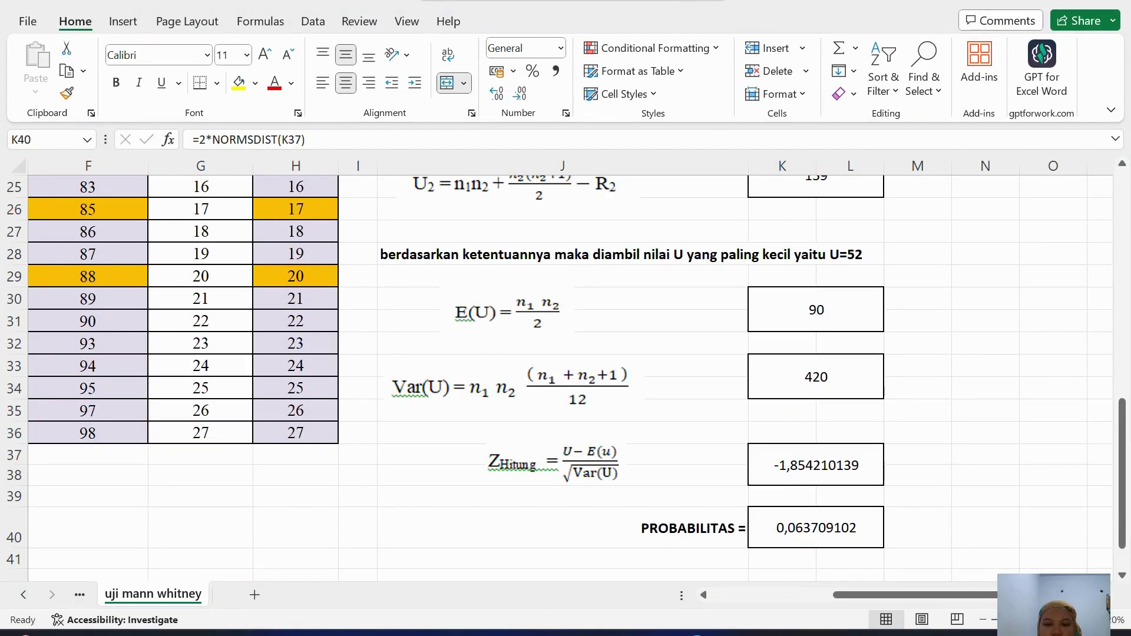
Step: Recheck the formulas behind the Z, probability, Var(U), E(U) and U2 results in K37, K40, K33, K30 and K24
{"action": "scroll", "coordinate": [566, 365], "scroll_direction": "down", "scroll_amount": 1}
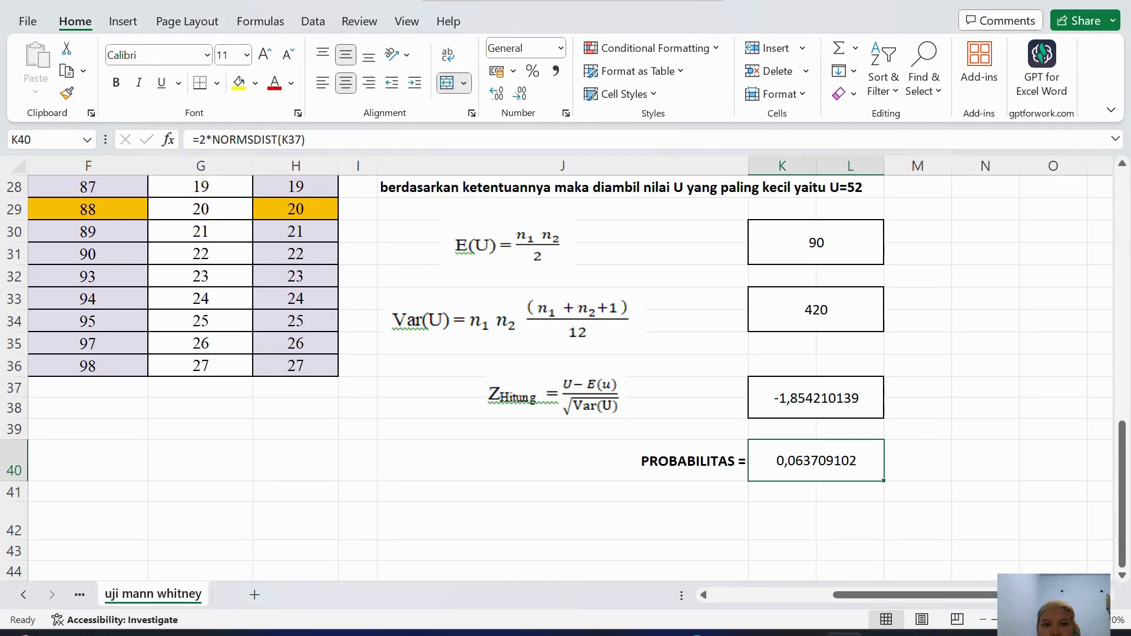
{"action": "left_click", "coordinate": [816, 397]}
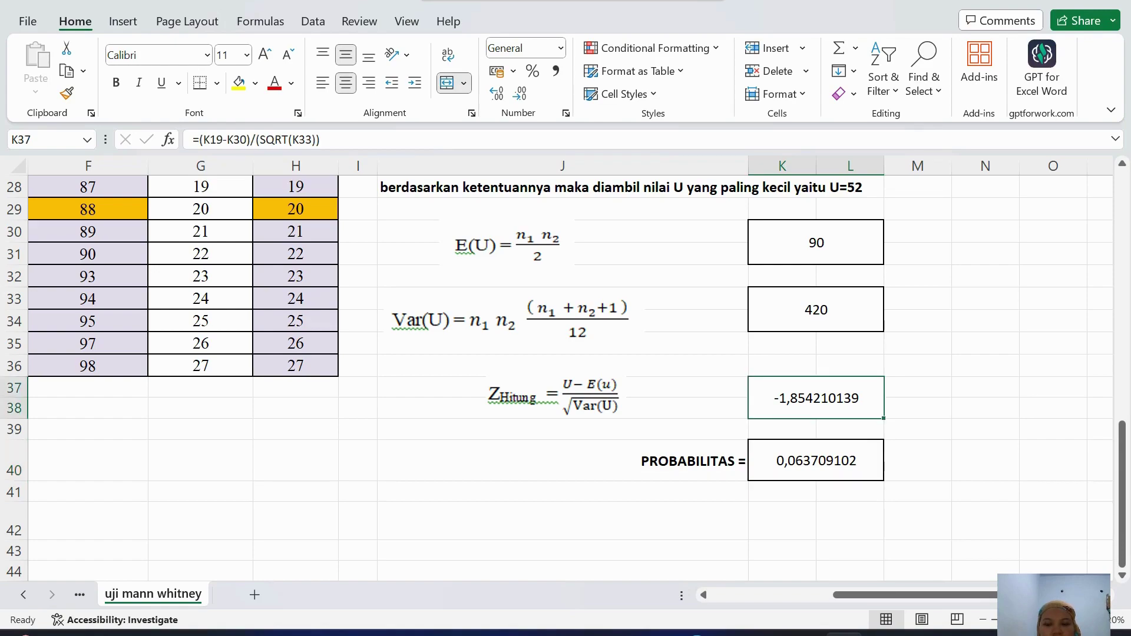
{"action": "left_click", "coordinate": [816, 460]}
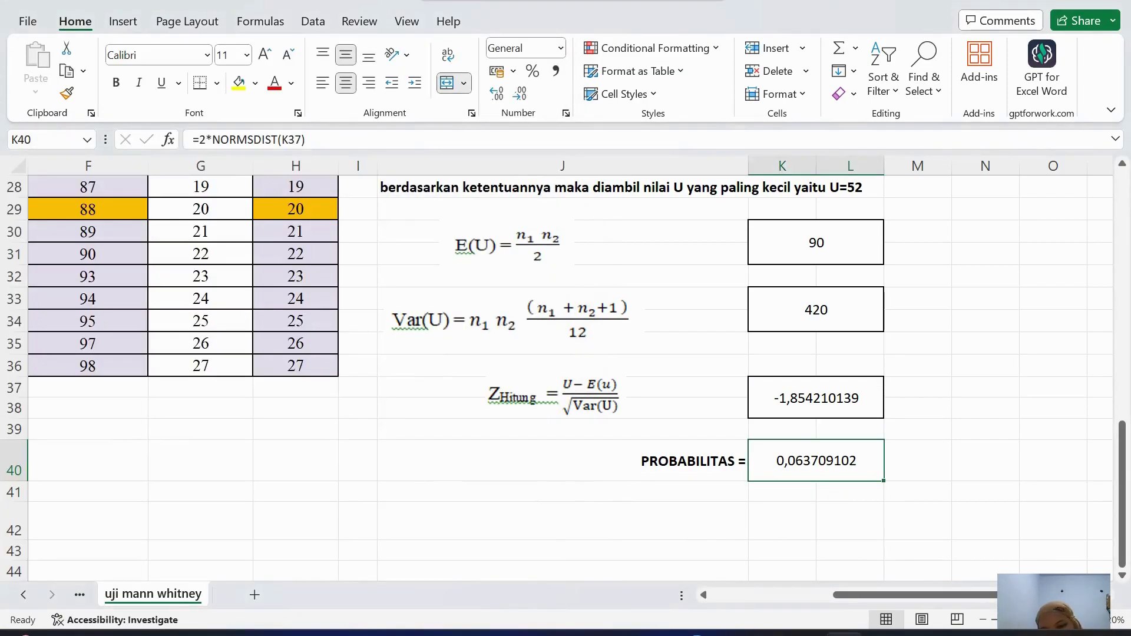
{"action": "scroll", "coordinate": [566, 377], "scroll_direction": "up", "scroll_amount": 7}
{"action": "scroll", "coordinate": [566, 377], "scroll_direction": "down", "scroll_amount": 5}
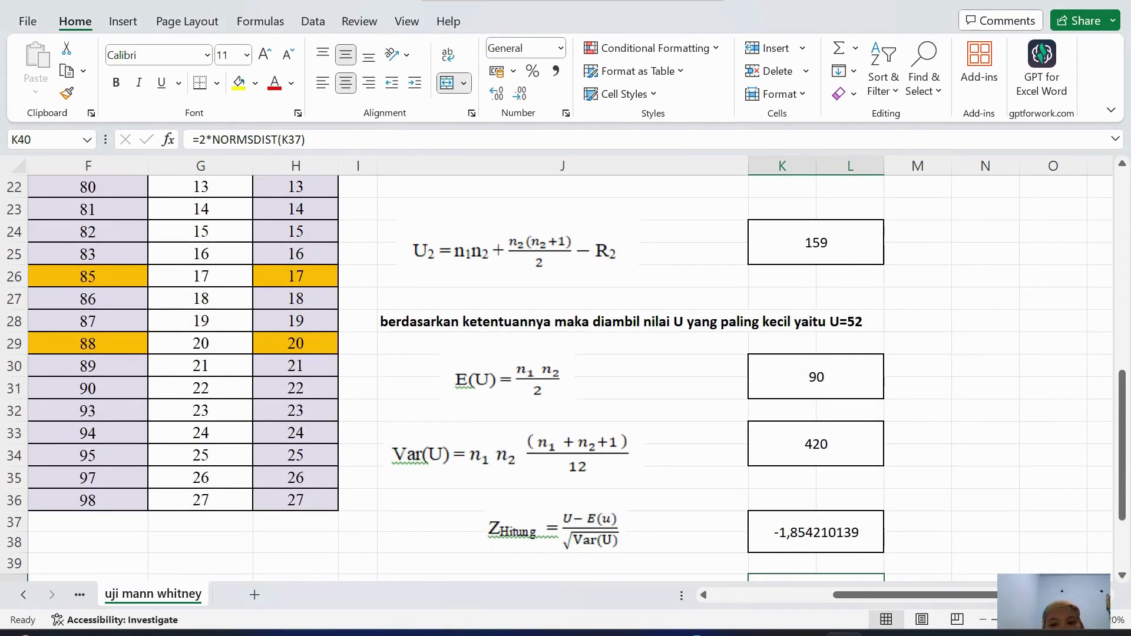
{"action": "left_click", "coordinate": [815, 443]}
{"action": "left_click", "coordinate": [816, 377]}
{"action": "left_click", "coordinate": [816, 243]}
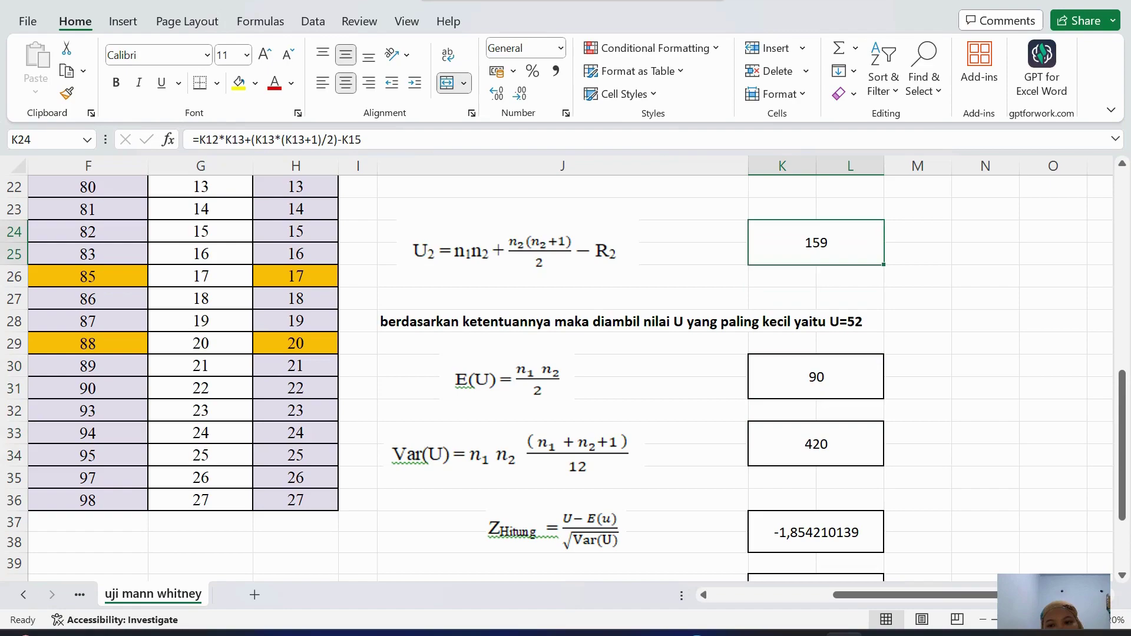
{"action": "left_click", "coordinate": [816, 532]}
{"action": "scroll", "coordinate": [565, 365], "scroll_direction": "down", "scroll_amount": 4}
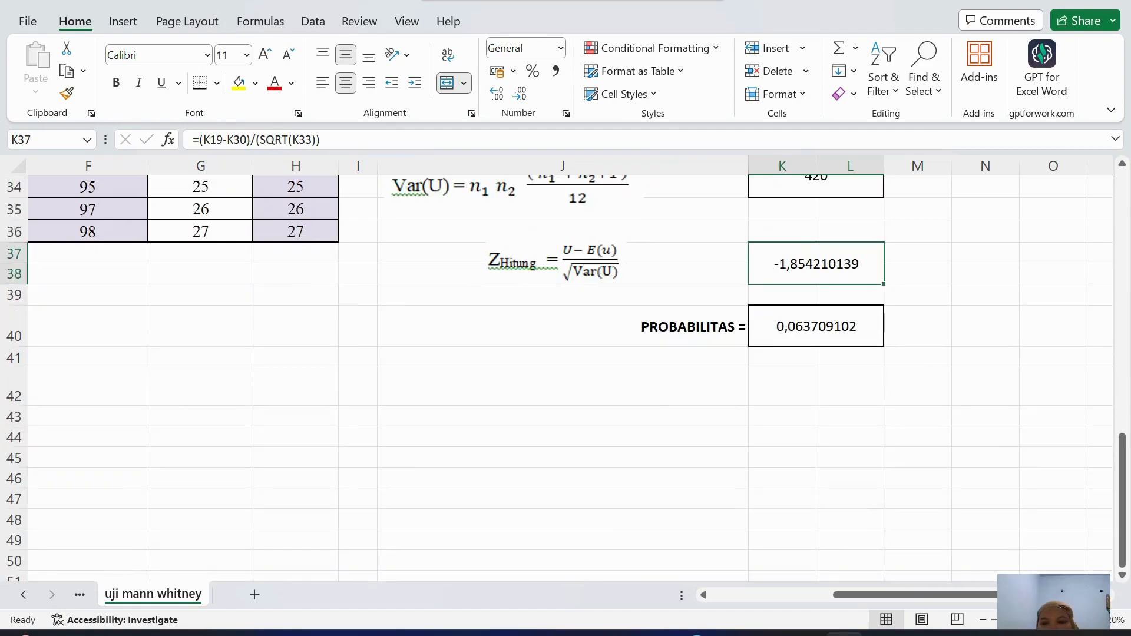
Step: Switch to the SPSS data file input data uji mann-whitney.sav and tile it beside the Excel workbook, showing its Hasil Belajar Fisika table
{"action": "mouse_move", "coordinate": [805, 634]}
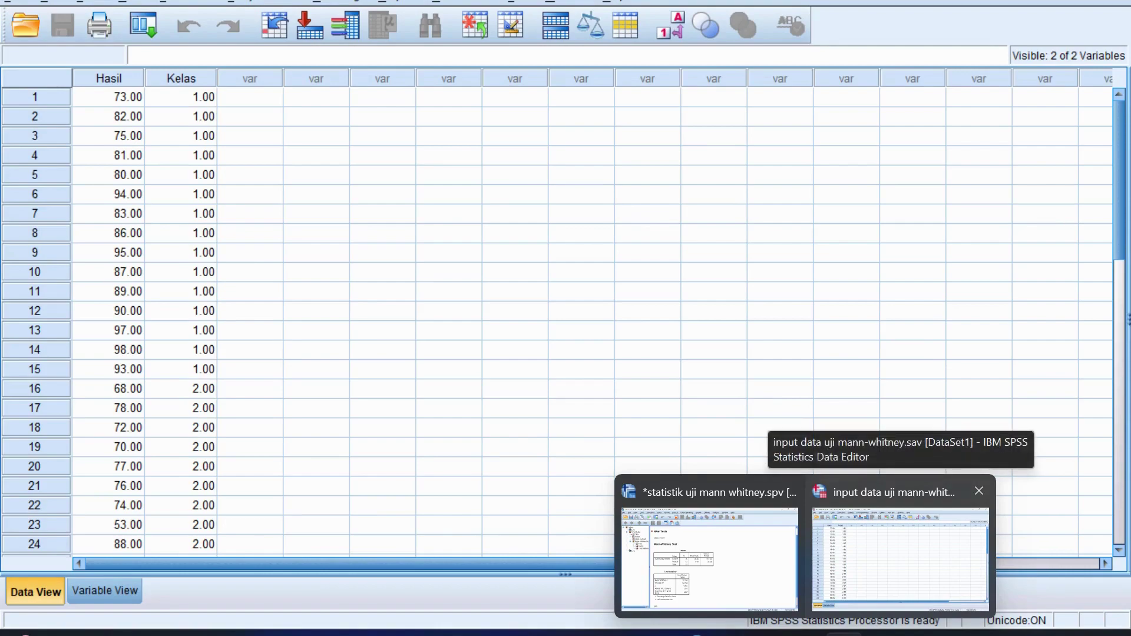
{"action": "left_click", "coordinate": [900, 554]}
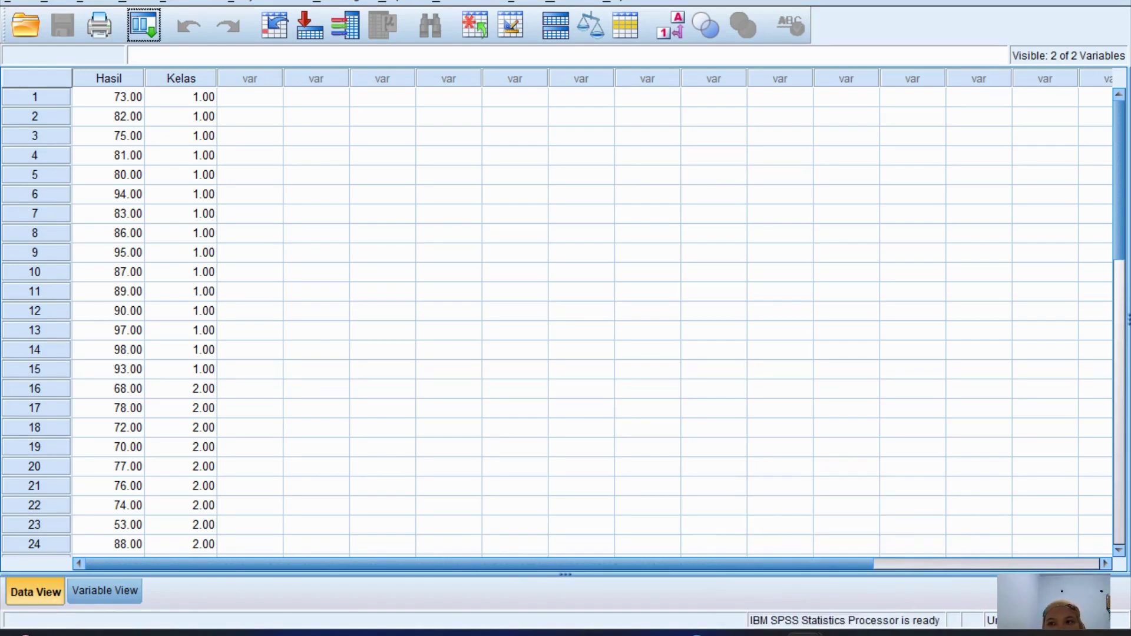
{"action": "mouse_move", "coordinate": [1027, 1]}
{"action": "left_click", "coordinate": [1000, 26]}
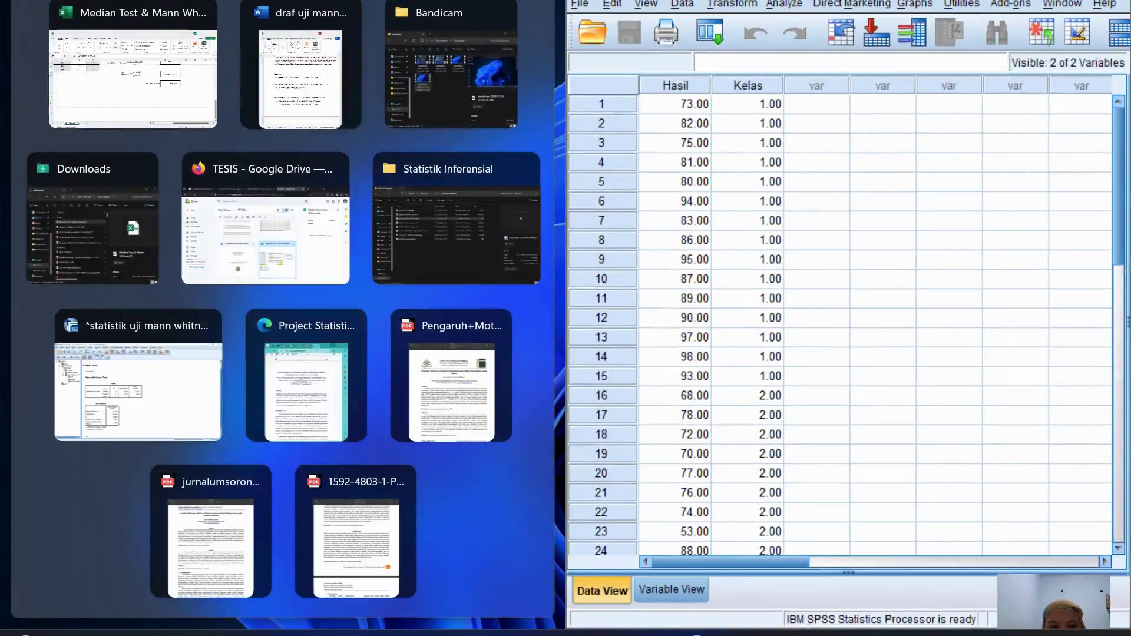
{"action": "left_click", "coordinate": [132, 77]}
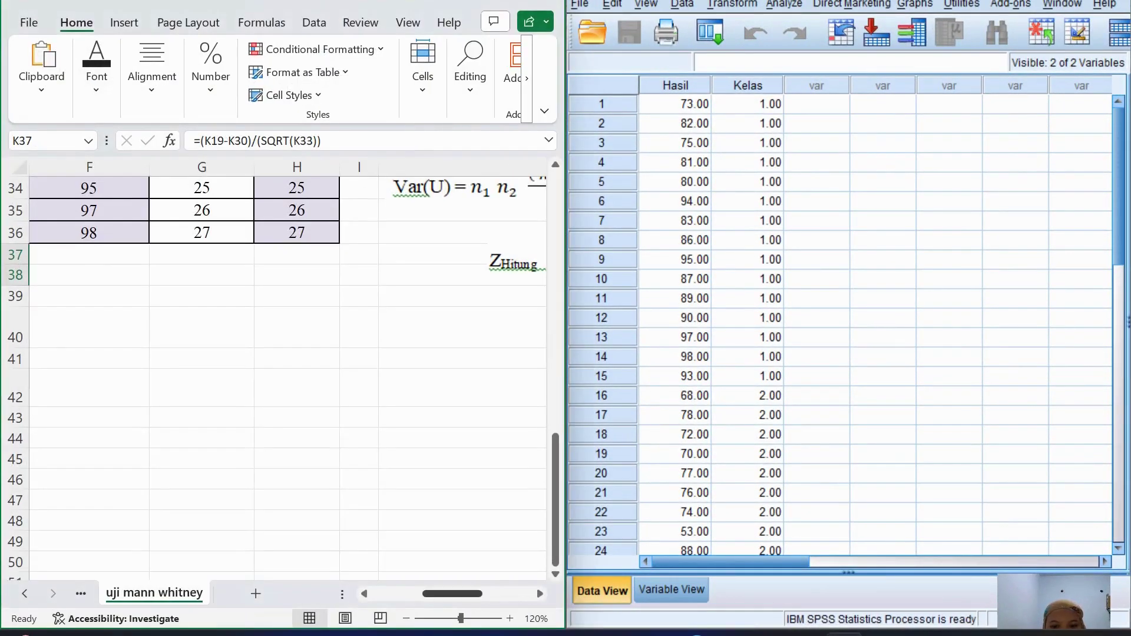
{"action": "scroll", "coordinate": [283, 377], "scroll_direction": "up", "scroll_amount": 9}
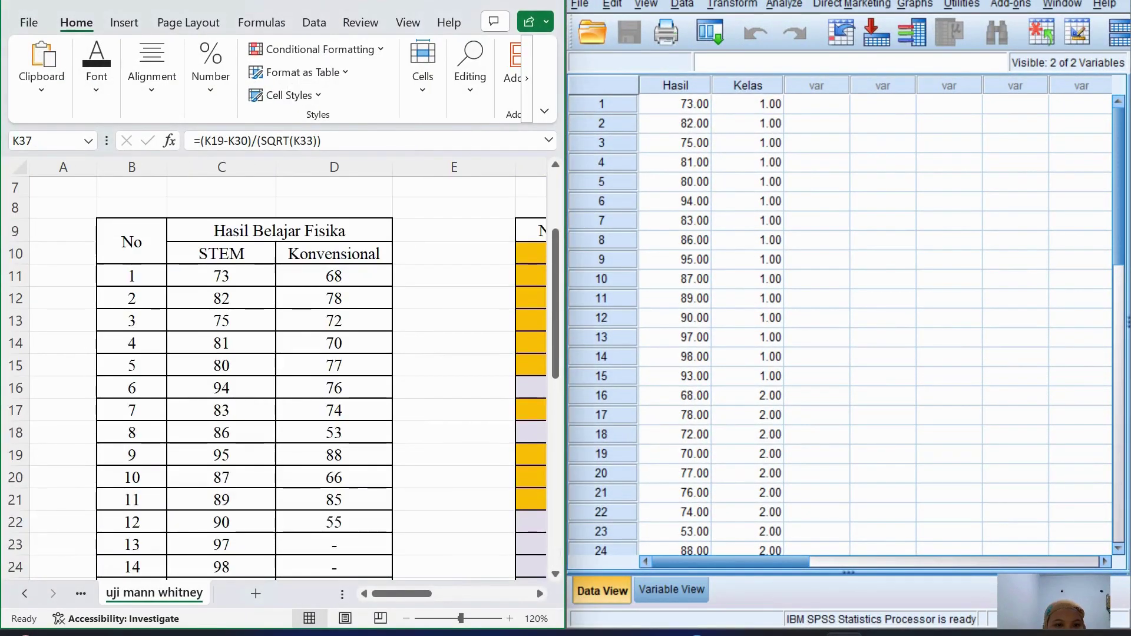
{"action": "scroll", "coordinate": [282, 376], "scroll_direction": "down", "scroll_amount": 1}
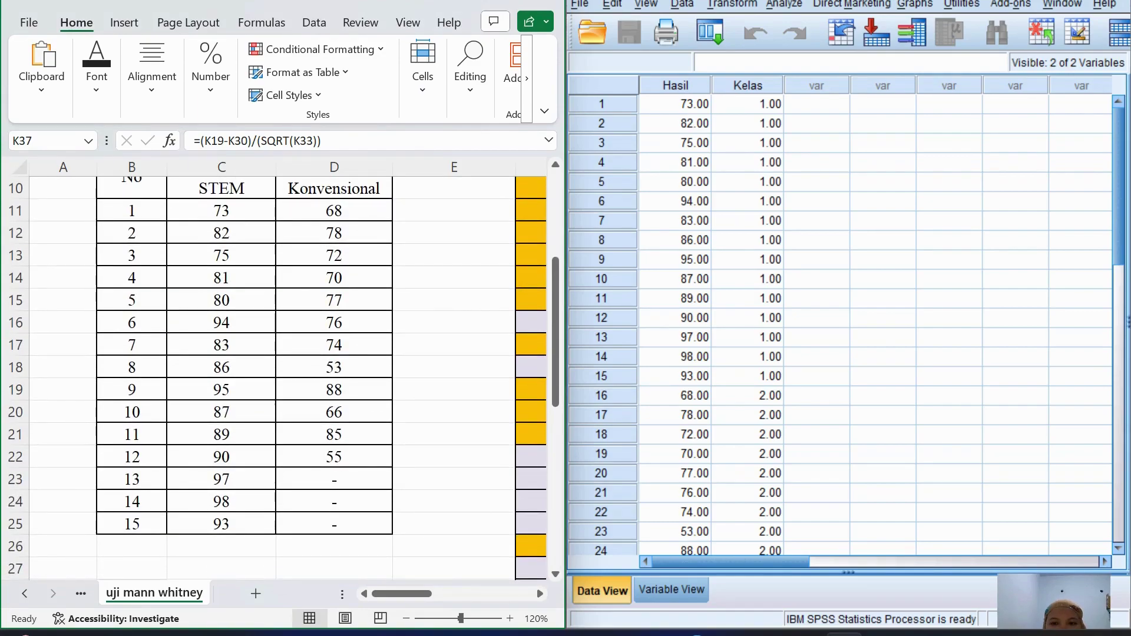
Step: Compare the Hasil scores and Kelas group codes in SPSS with the STEM and Konvensional scores in the Excel table
{"action": "left_click", "coordinate": [676, 104]}
{"action": "scroll", "coordinate": [842, 324], "scroll_direction": "down", "scroll_amount": 5}
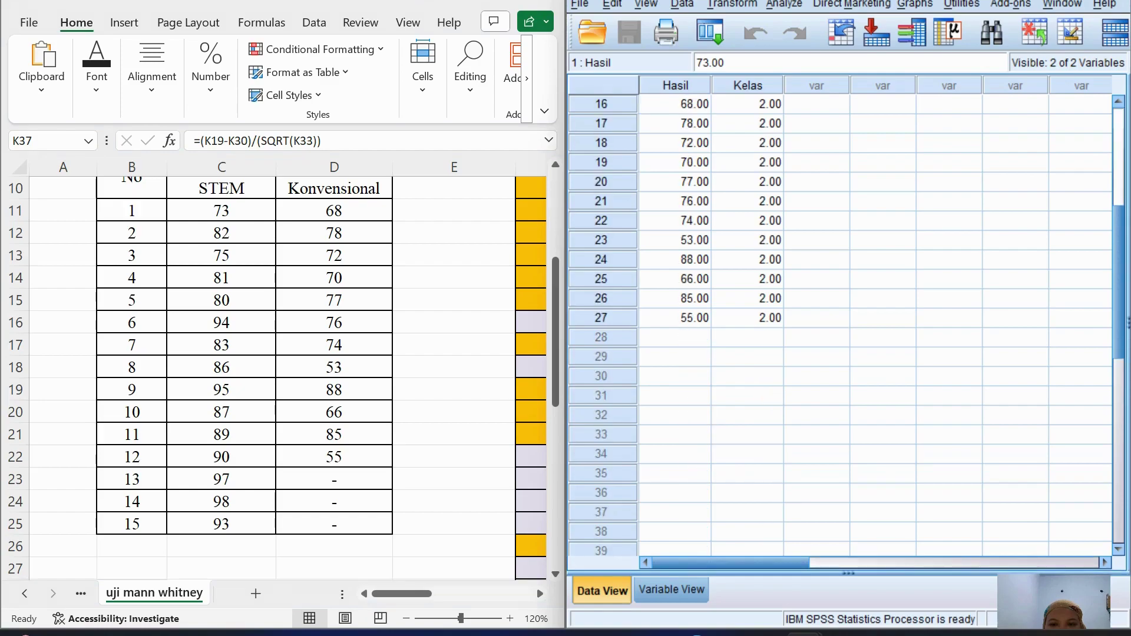
{"action": "left_click", "coordinate": [676, 318]}
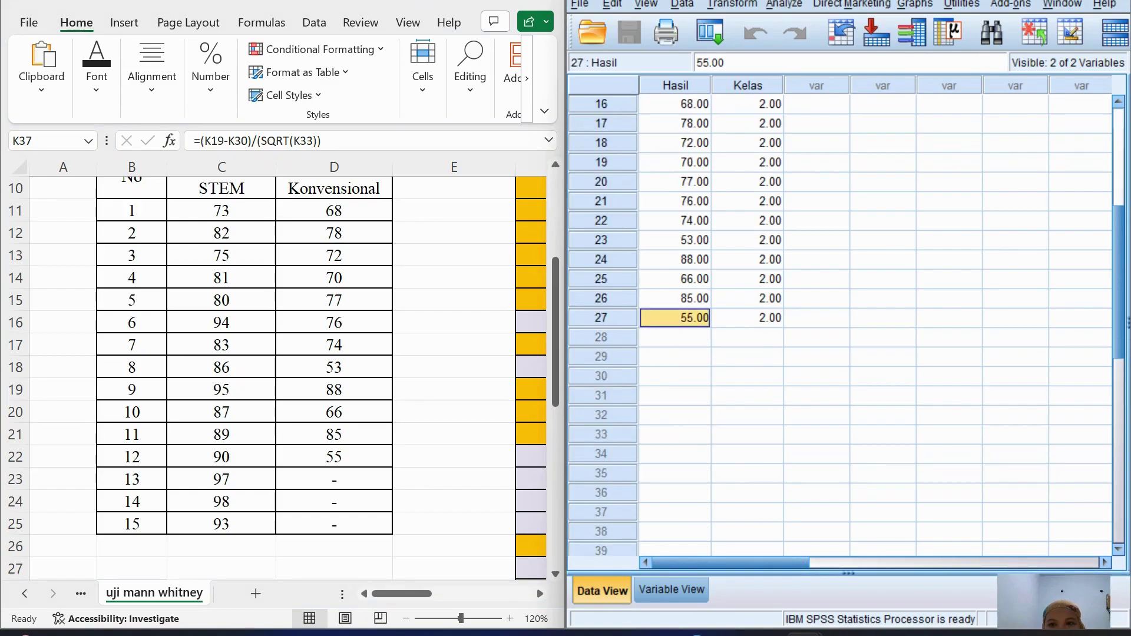
{"action": "scroll", "coordinate": [842, 324], "scroll_direction": "up", "scroll_amount": 5}
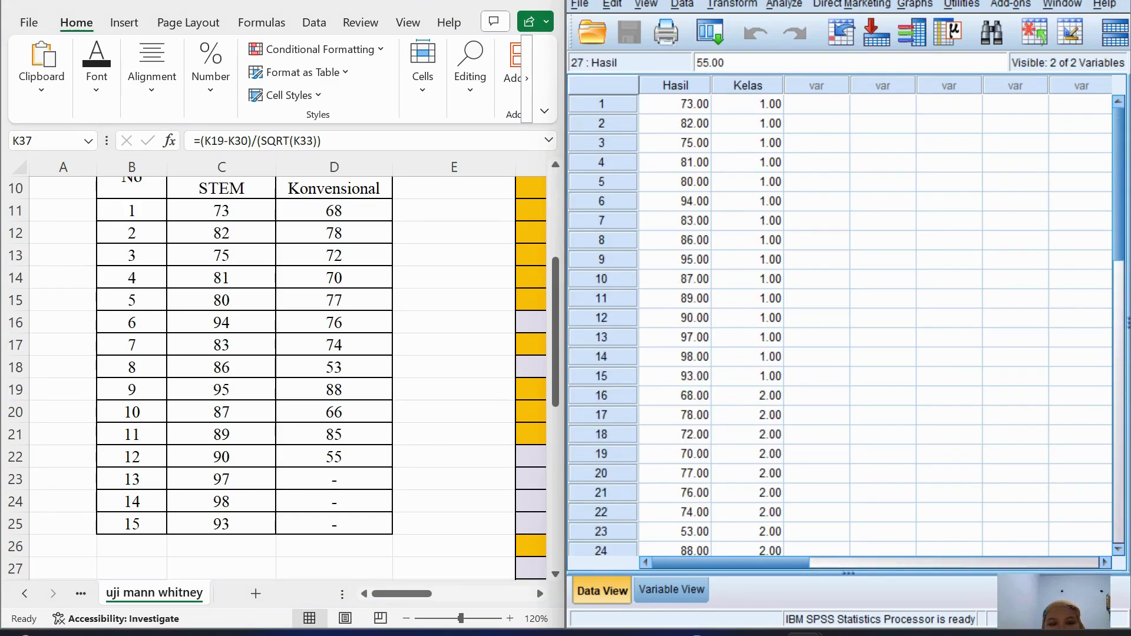
{"action": "left_click", "coordinate": [747, 104]}
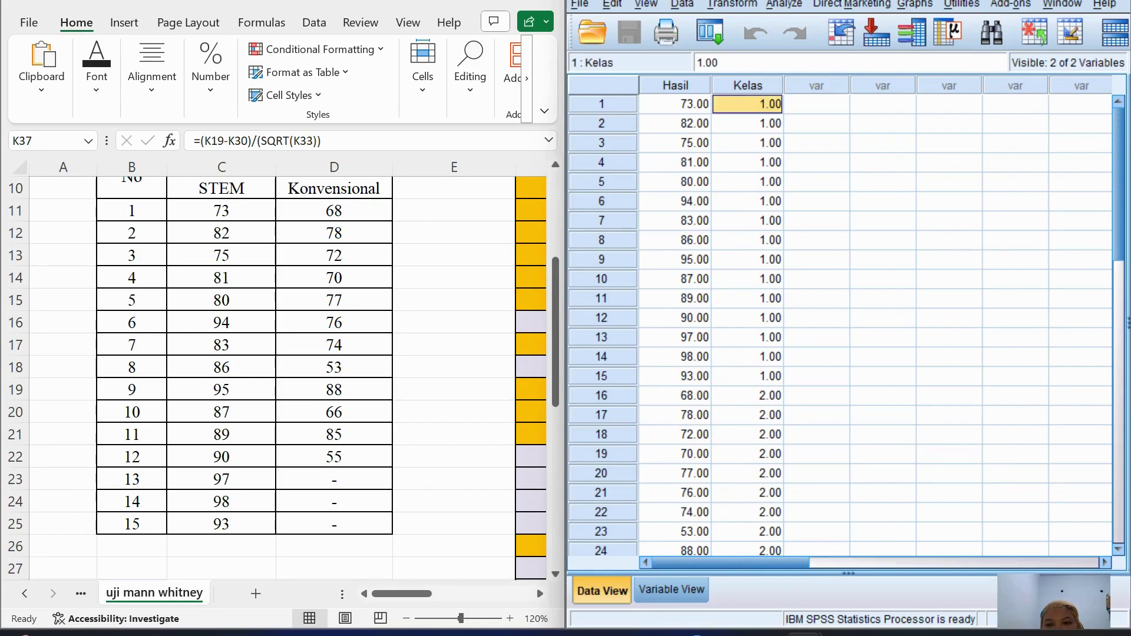
{"action": "scroll", "coordinate": [842, 324], "scroll_direction": "down", "scroll_amount": 1}
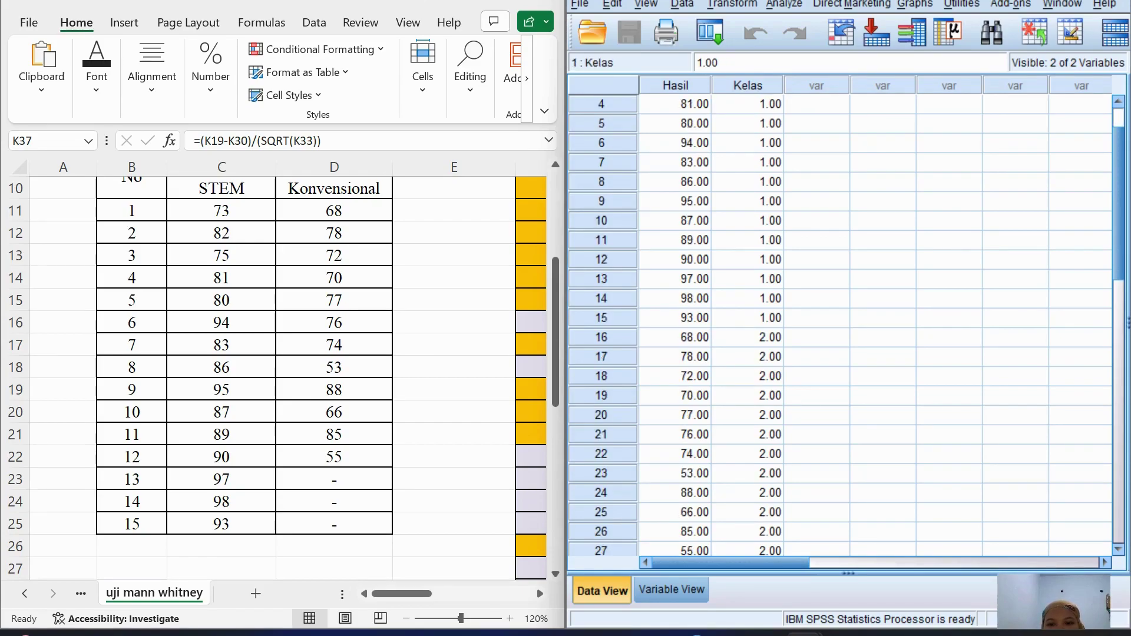
{"action": "left_click", "coordinate": [747, 337]}
{"action": "scroll", "coordinate": [842, 324], "scroll_direction": "down", "scroll_amount": 2}
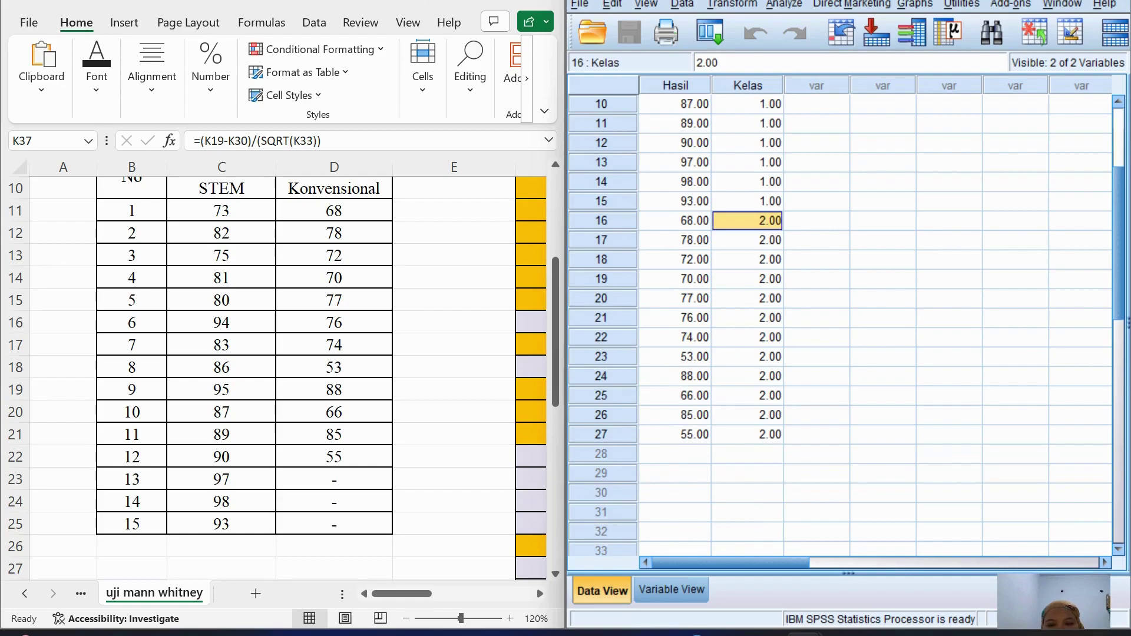
Step: Show the variable definitions in SPSS and examine the Hasil and Kelas variables
{"action": "key", "text": "ctrl+t"}
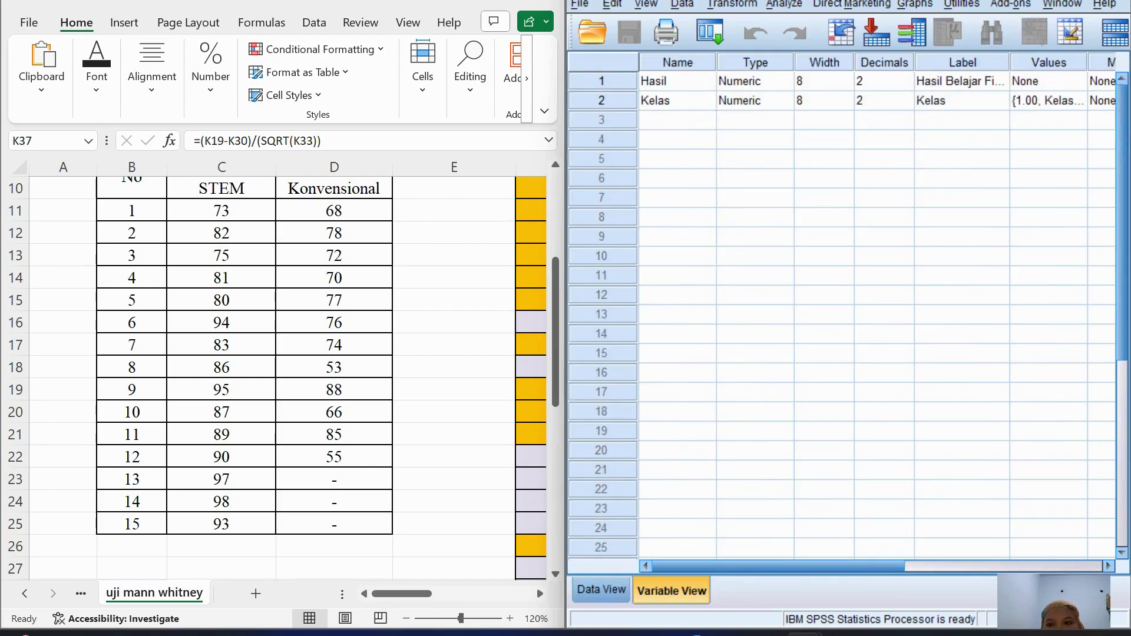
{"action": "left_click", "coordinate": [677, 81]}
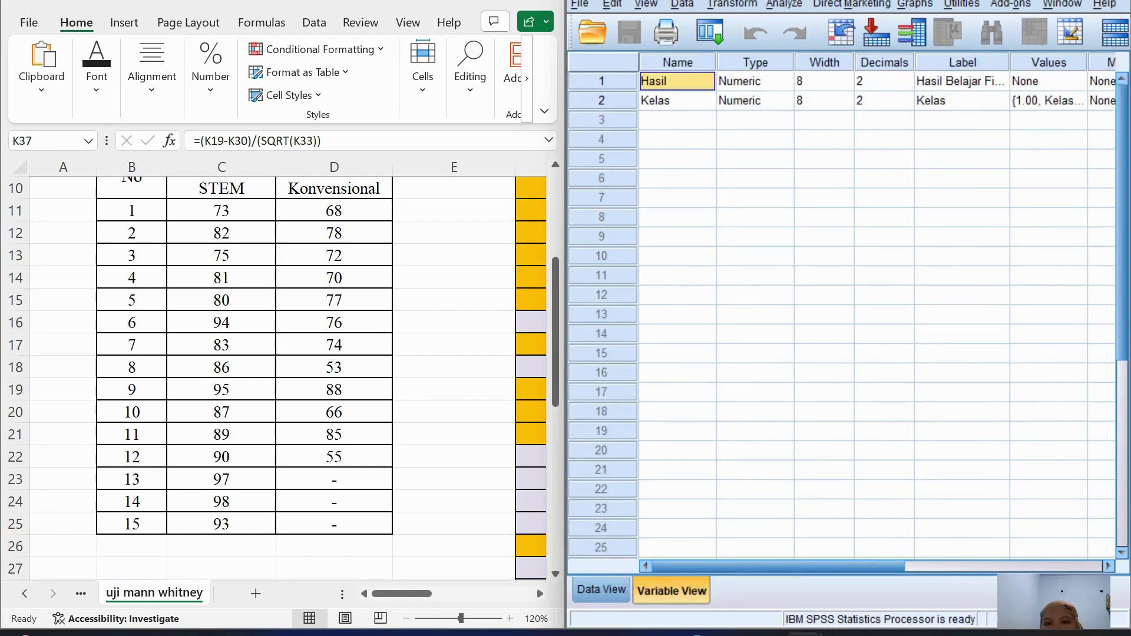
{"action": "left_click", "coordinate": [677, 80]}
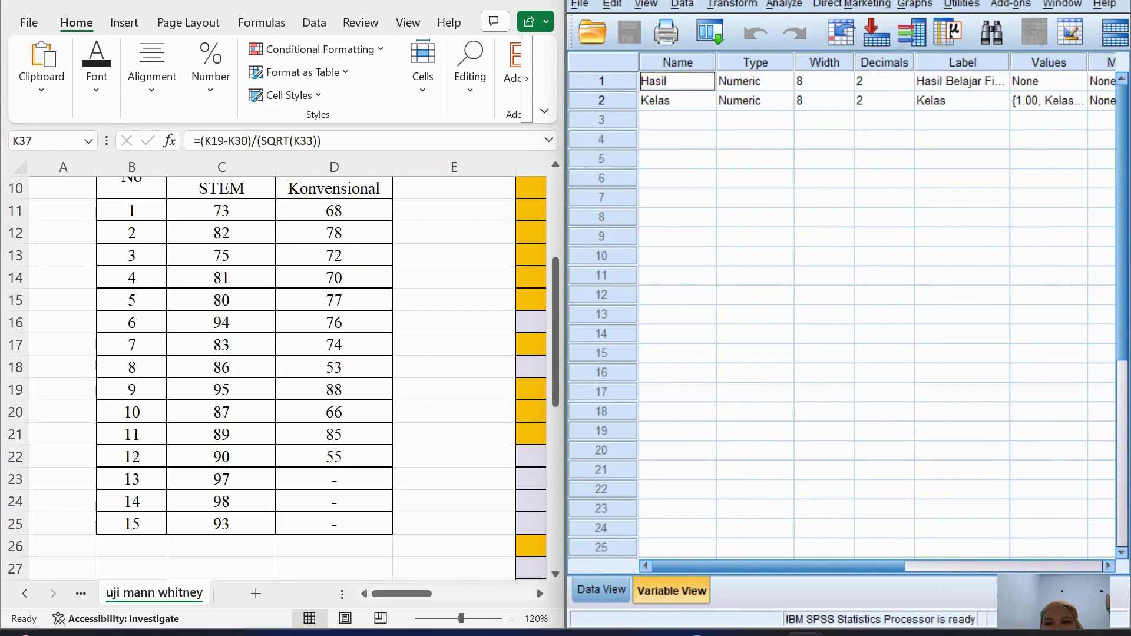
{"action": "left_click", "coordinate": [671, 101]}
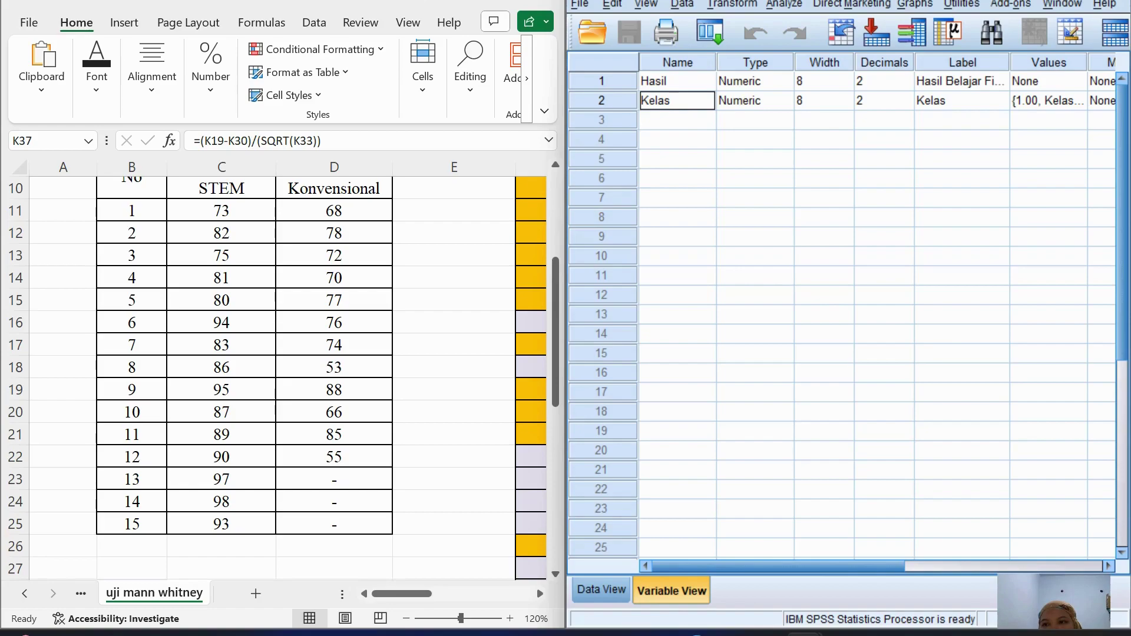
Step: Remove the existing value labels Kelas B and Kelas A from the Kelas variable
{"action": "left_click", "coordinate": [1080, 101]}
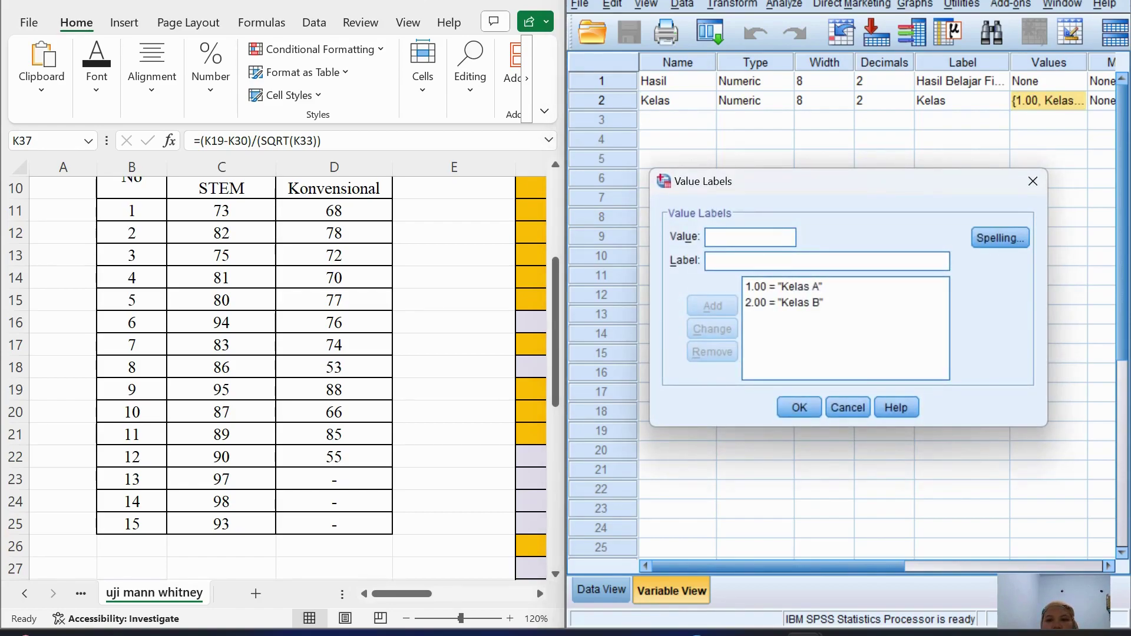
{"action": "left_click", "coordinate": [783, 302]}
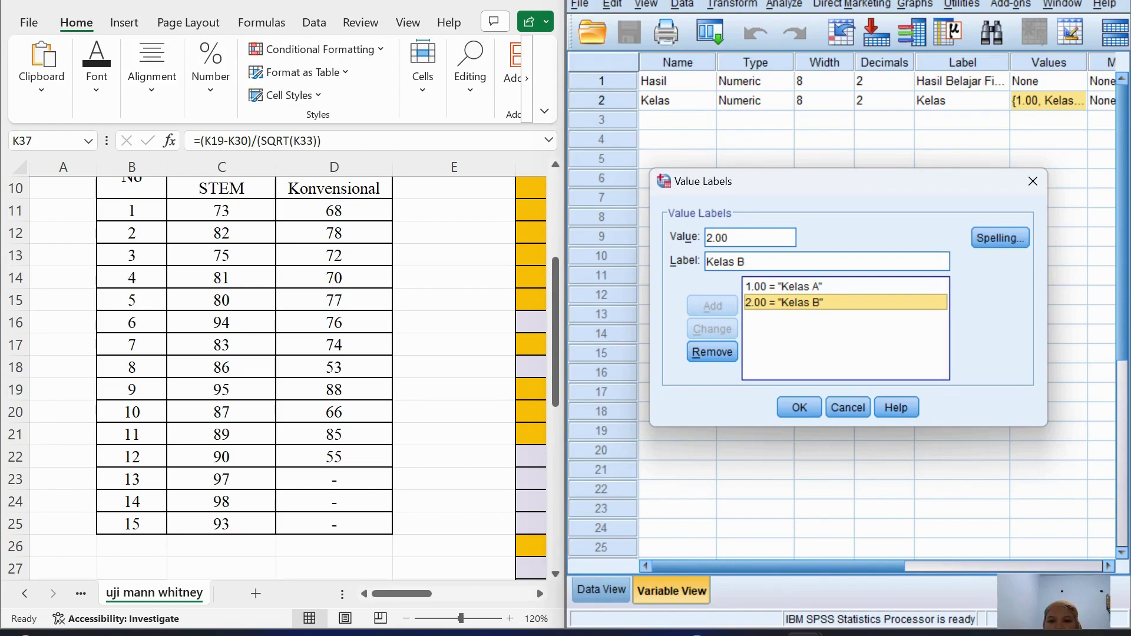
{"action": "left_click", "coordinate": [712, 351]}
{"action": "left_click", "coordinate": [783, 286]}
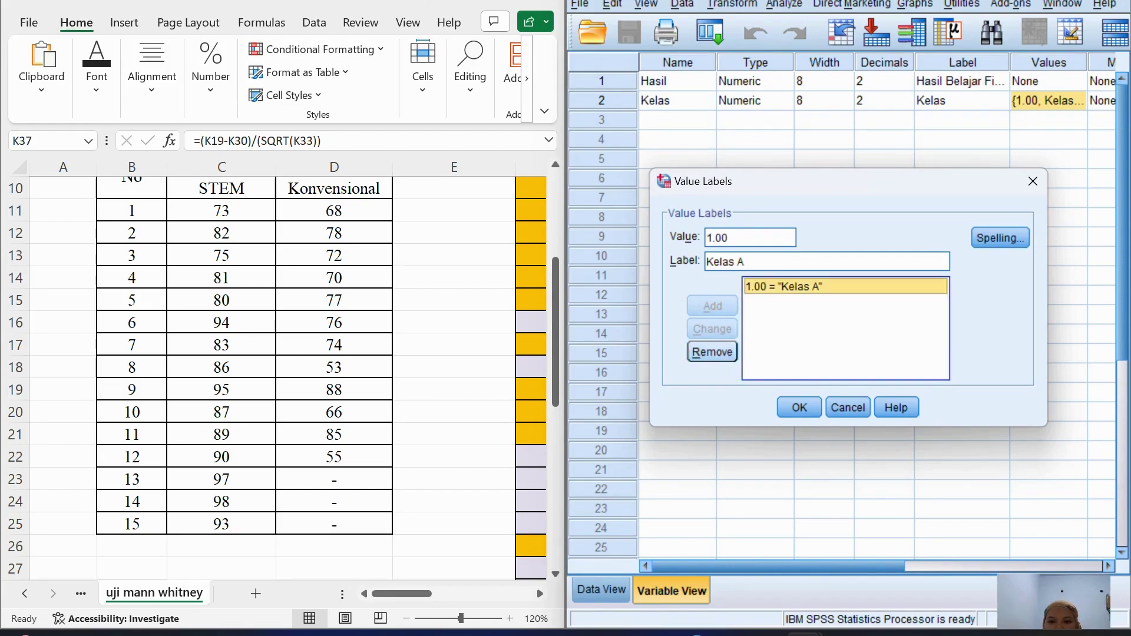
{"action": "left_click", "coordinate": [712, 351]}
Step: Add the value label STEM for value 1 of the Kelas variable
{"action": "left_click", "coordinate": [750, 237]}
{"action": "type", "text": "1"}
{"action": "left_click", "coordinate": [707, 261]}
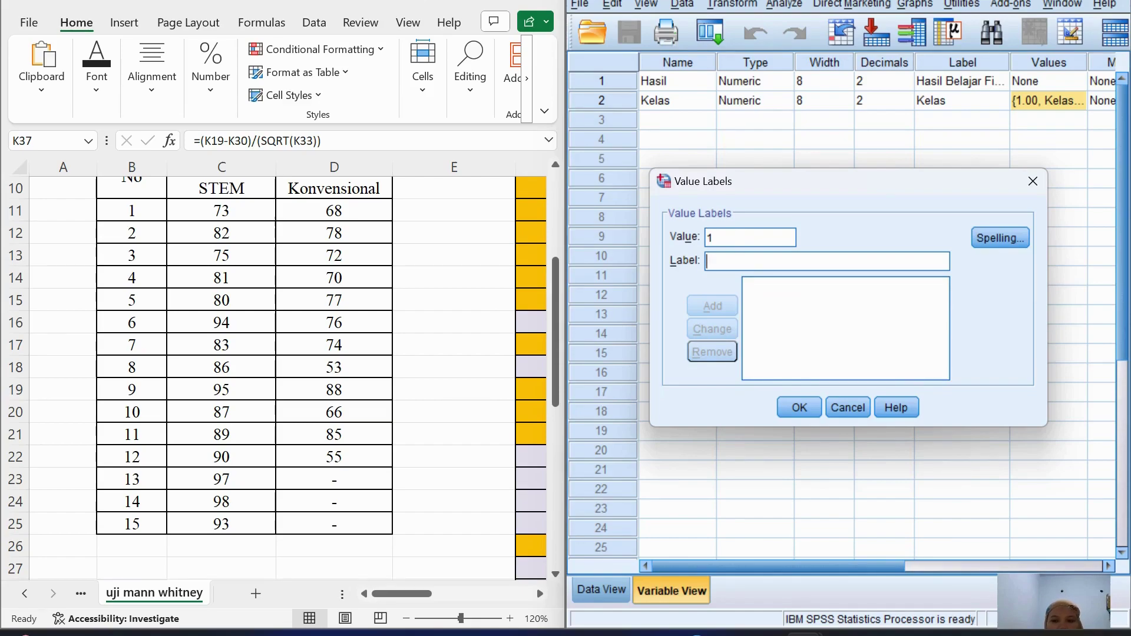
{"action": "type", "text": "STEM"}
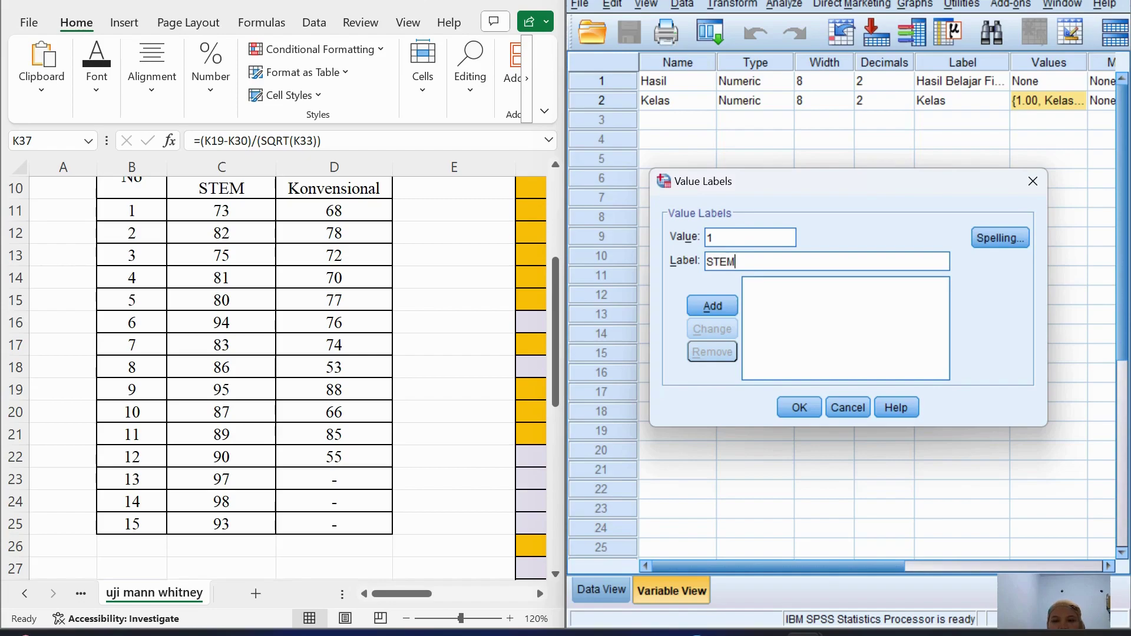
{"action": "key", "text": "alt+a"}
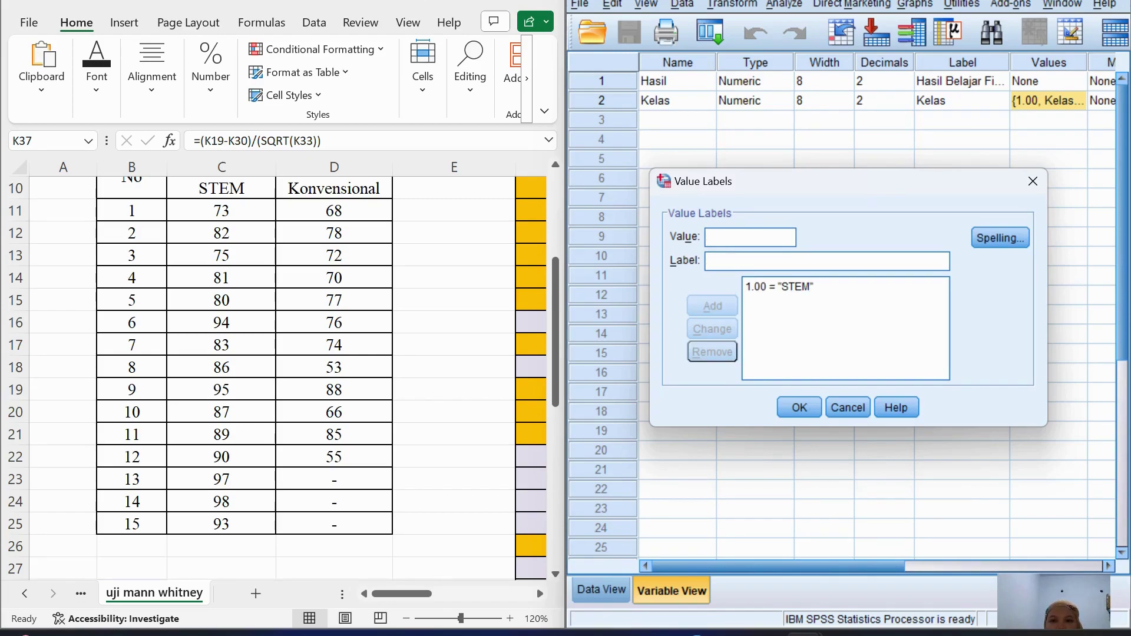
Step: Add the value label KONVENSIONAL for value 2 of Kelas and apply the value labels
{"action": "type", "text": "2"}
{"action": "left_click", "coordinate": [707, 261]}
{"action": "type", "text": "KON"}
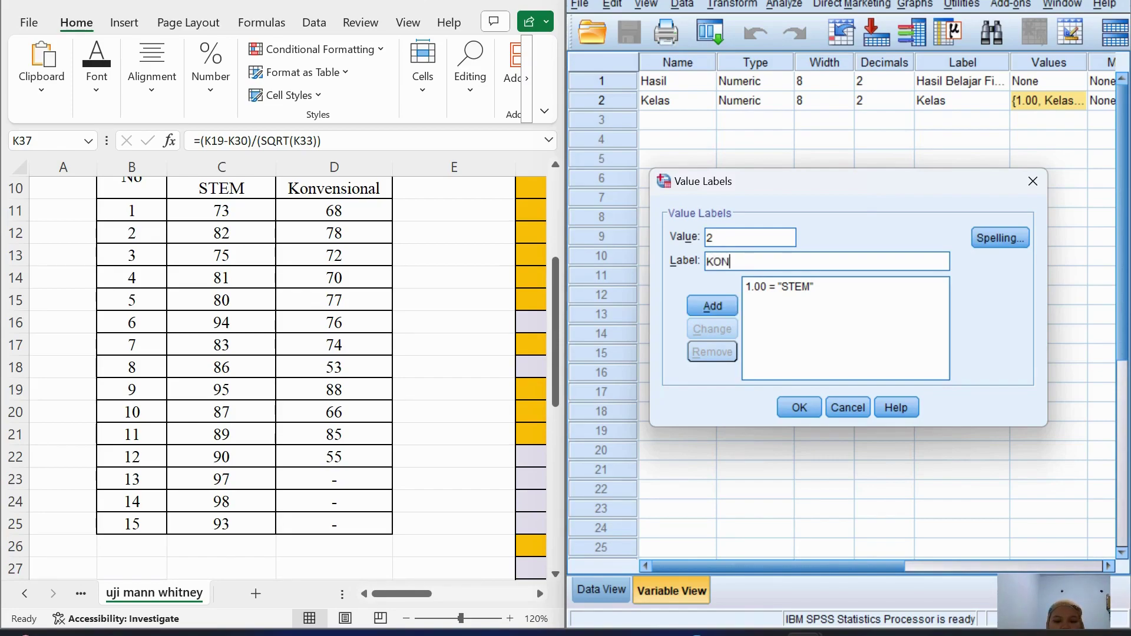
{"action": "type", "text": "VENSIONAL"}
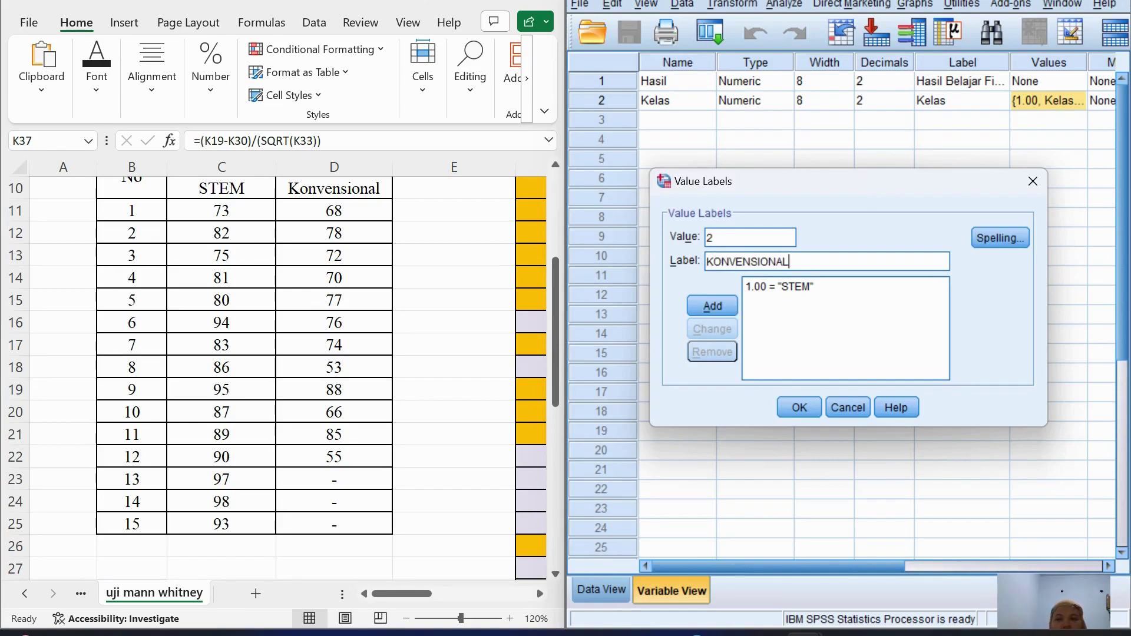
{"action": "left_click", "coordinate": [713, 306]}
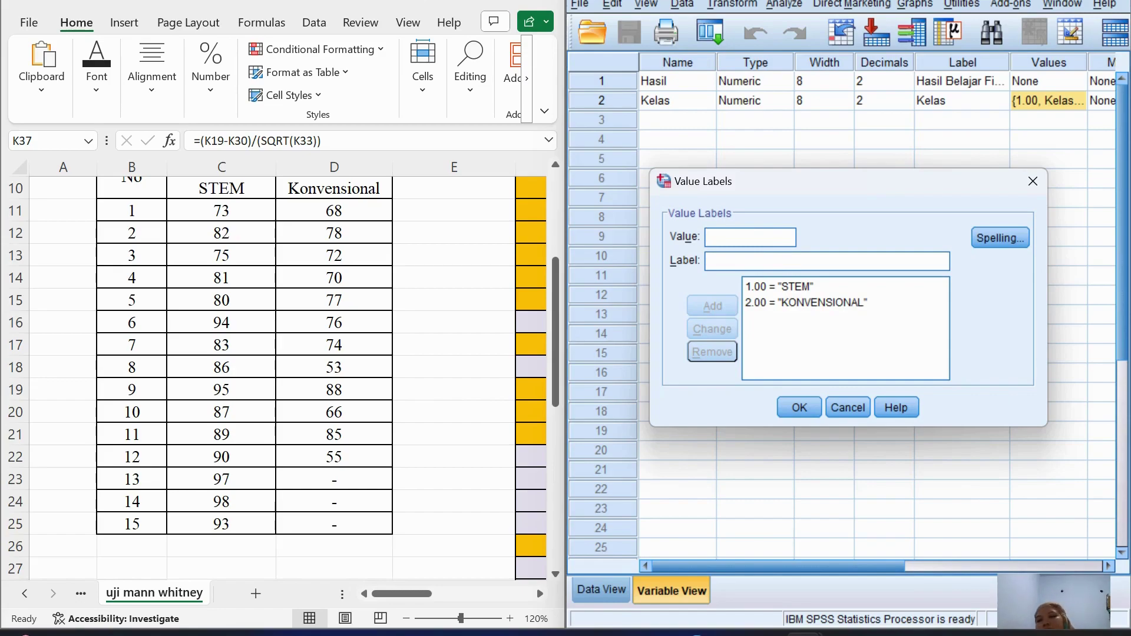
{"action": "left_click", "coordinate": [799, 407]}
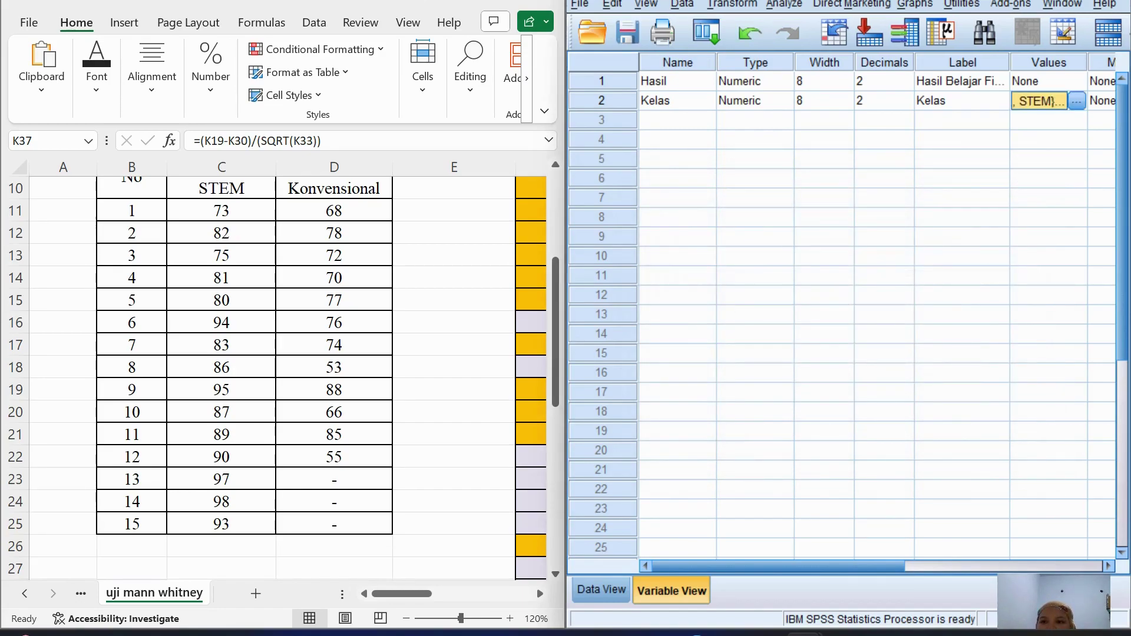
Step: Return to the data values and open the legacy nonparametric test for 2 Independent Samples
{"action": "key", "text": "ctrl+t"}
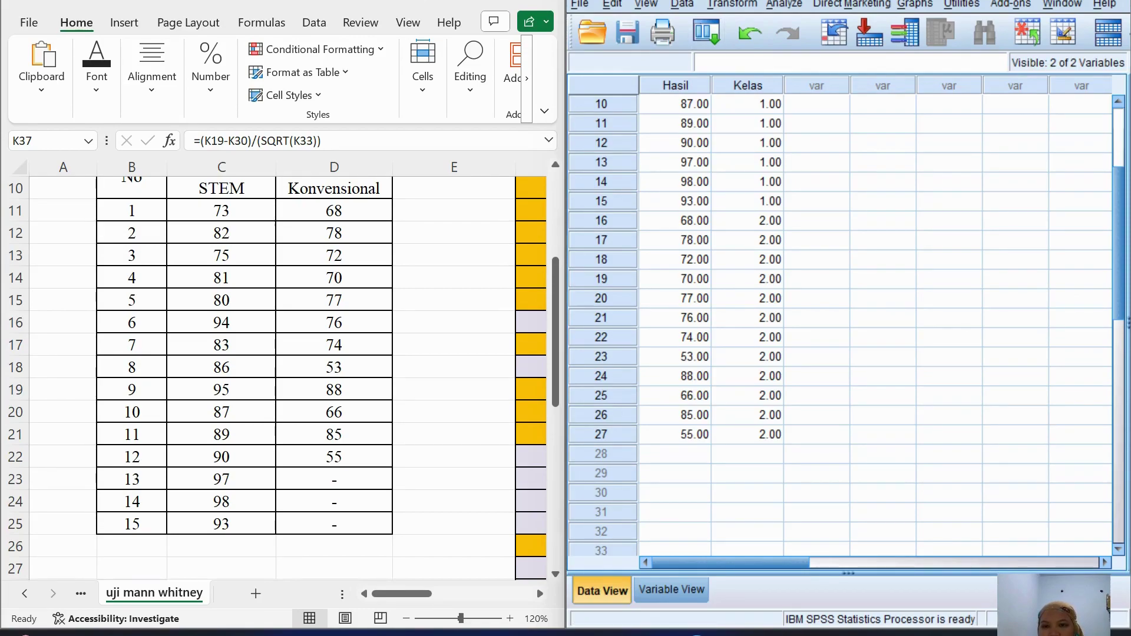
{"action": "scroll", "coordinate": [842, 324], "scroll_direction": "up", "scroll_amount": 3}
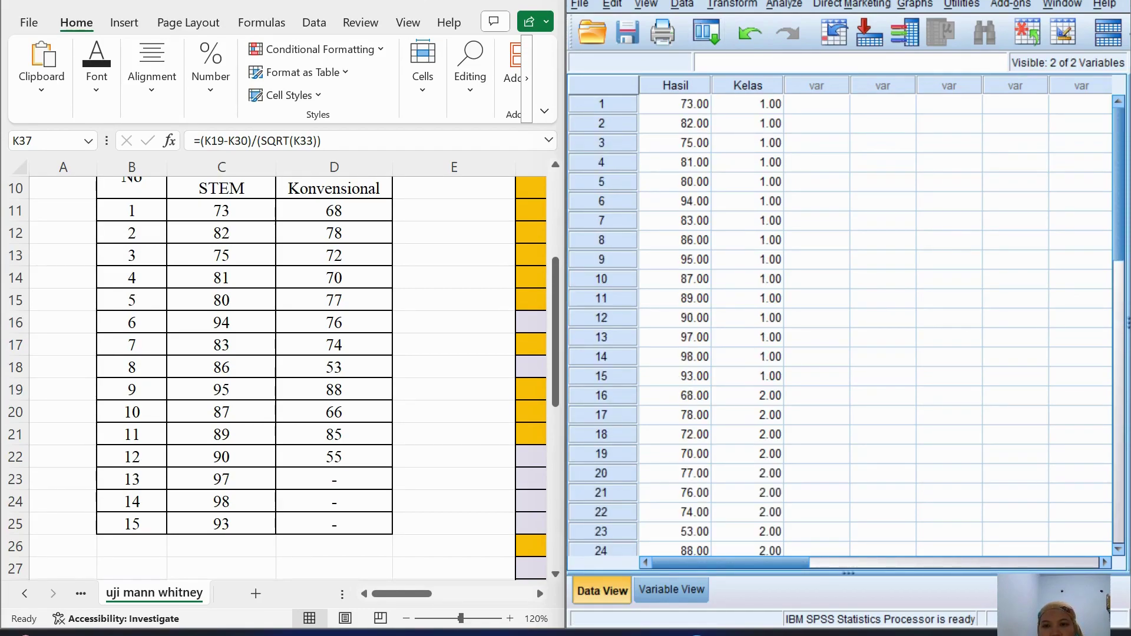
{"action": "left_click", "coordinate": [783, 4]}
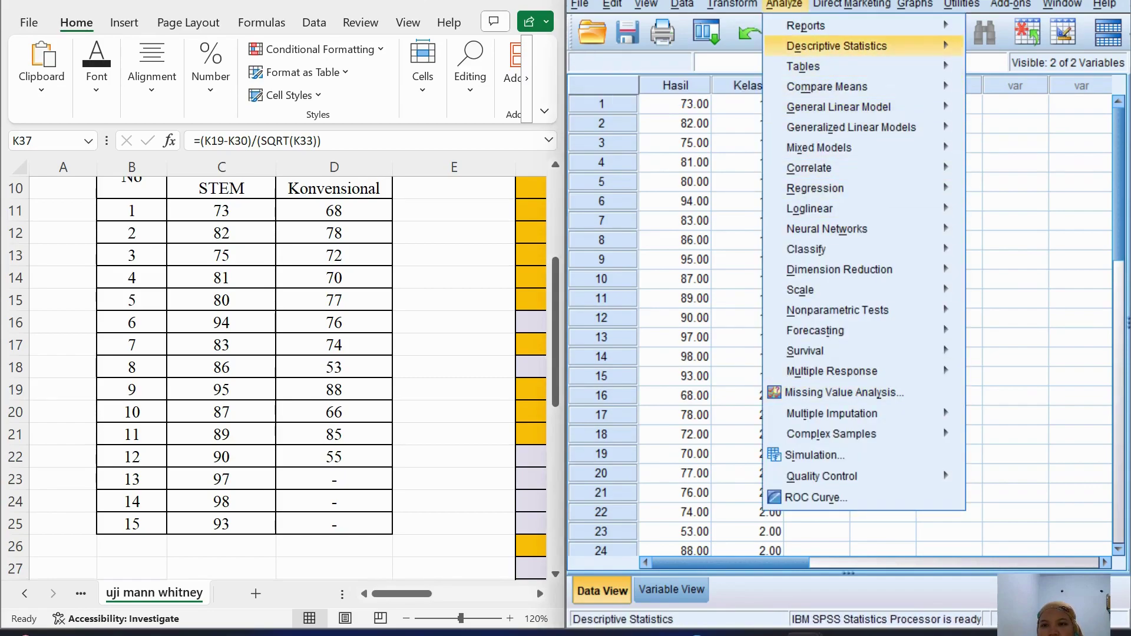
{"action": "mouse_move", "coordinate": [837, 310]}
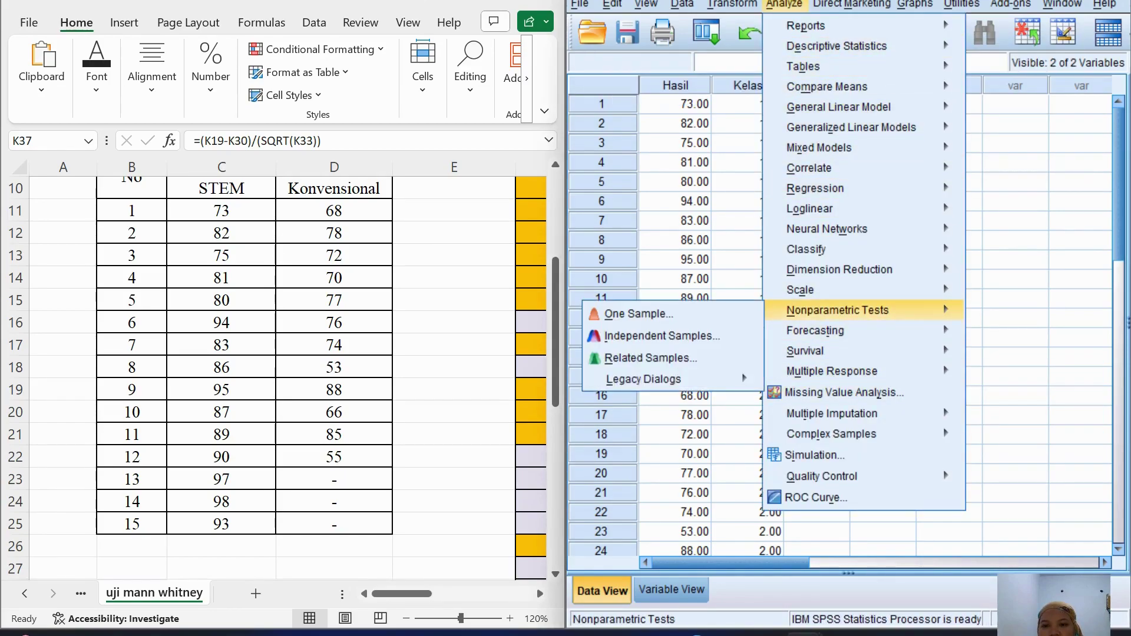
{"action": "mouse_move", "coordinate": [643, 379]}
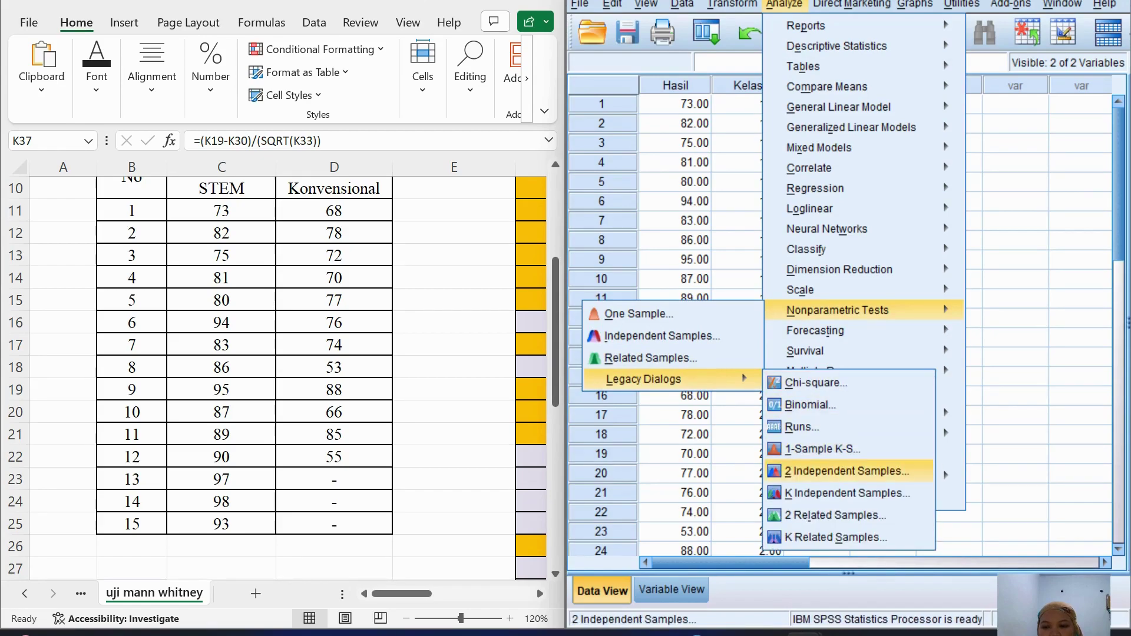
{"action": "left_click", "coordinate": [848, 471]}
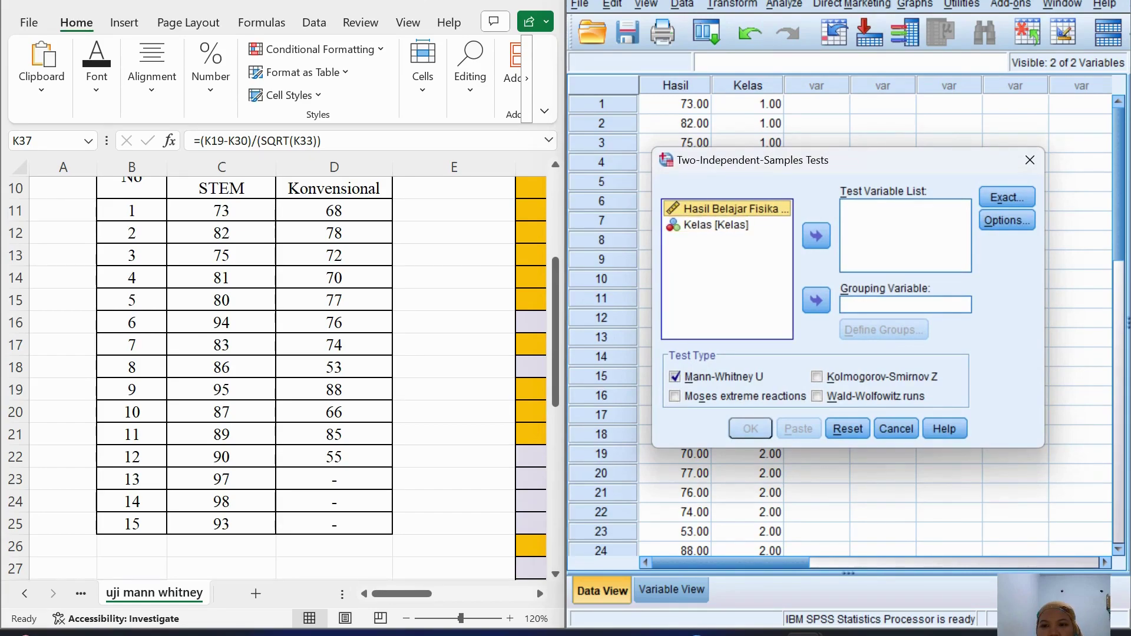
Step: Assign Hasil Belajar Fisika as the test variable and Kelas as the grouping variable
{"action": "left_click", "coordinate": [816, 235]}
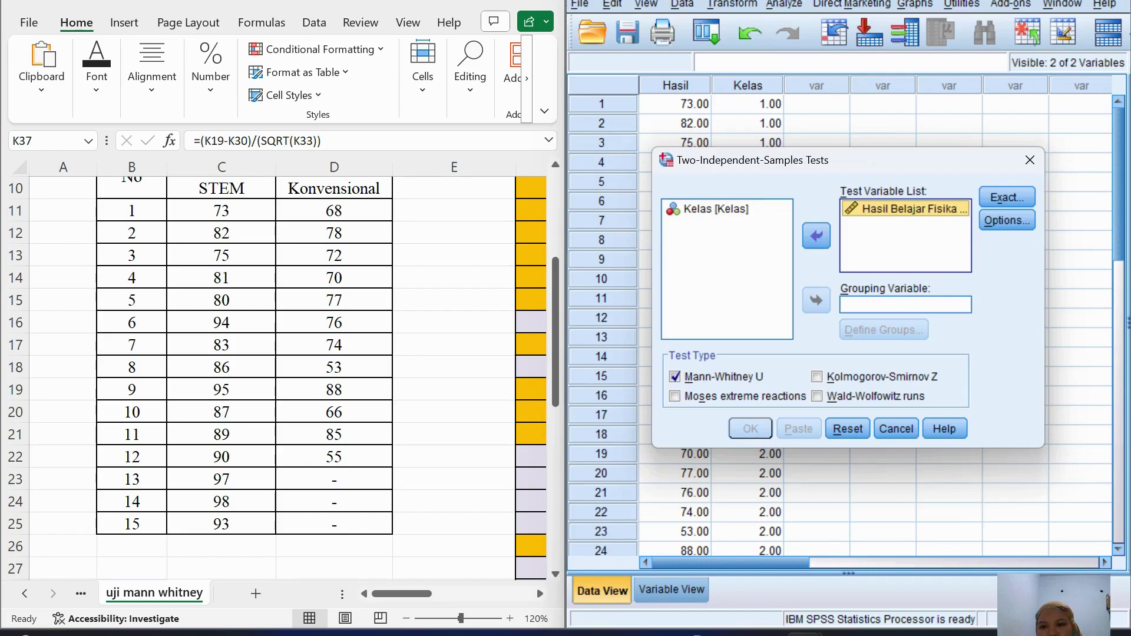
{"action": "left_click", "coordinate": [716, 208]}
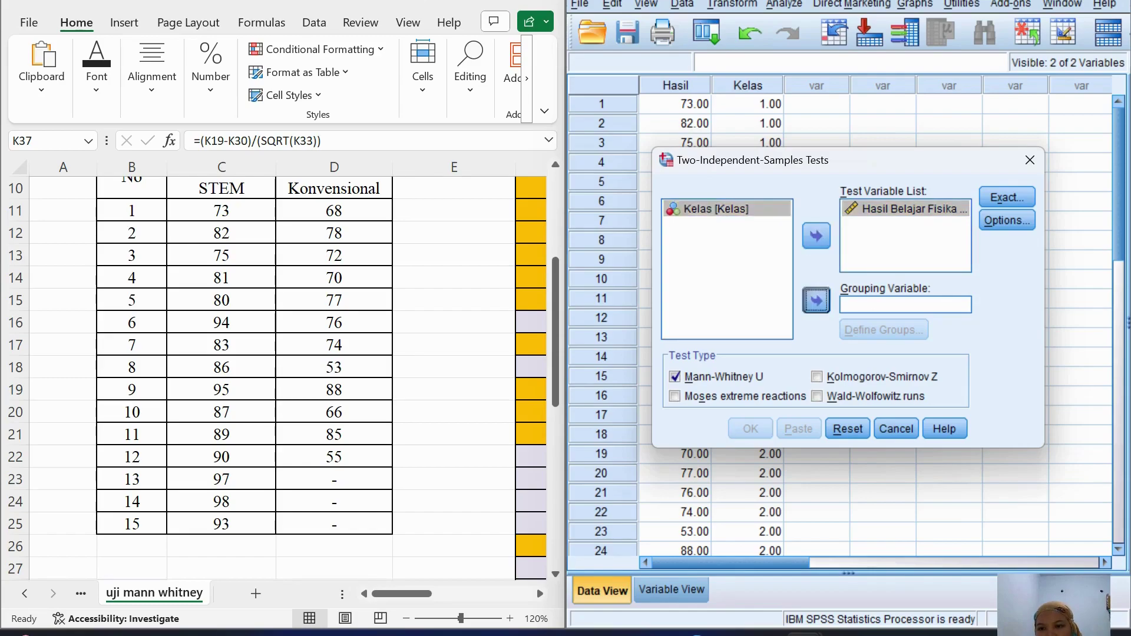
{"action": "left_click", "coordinate": [816, 301]}
Step: Define both Group 1 and Group 2 of Kelas as 1 and run the Mann-Whitney U test
{"action": "key", "text": "alt+d"}
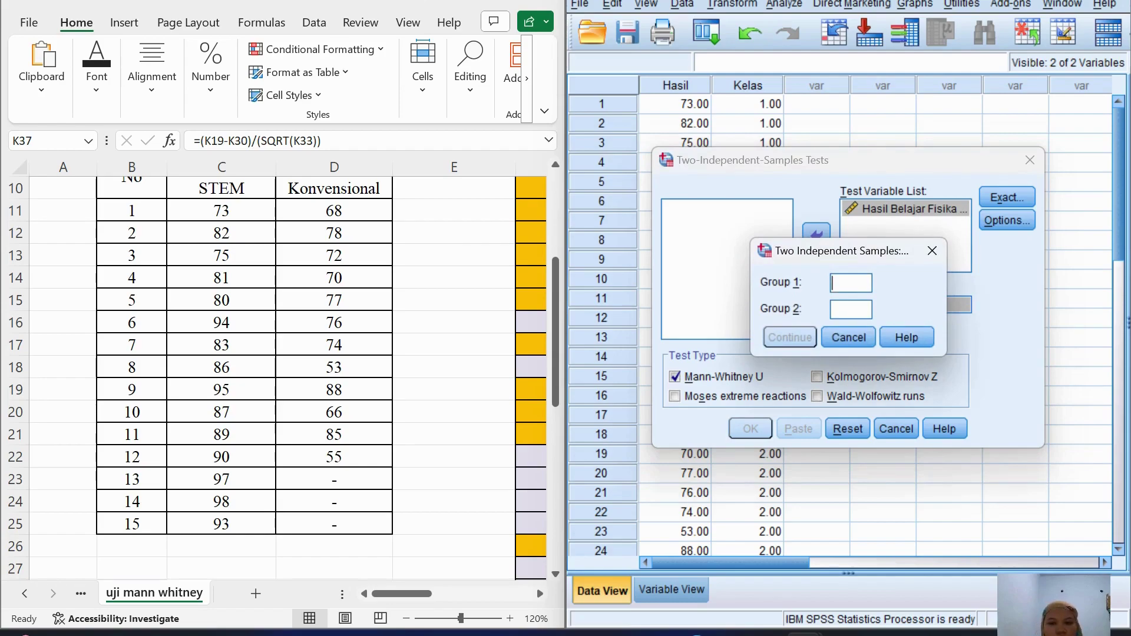
{"action": "type", "text": "1"}
{"action": "left_click", "coordinate": [850, 310]}
{"action": "type", "text": "1"}
{"action": "left_click", "coordinate": [790, 337]}
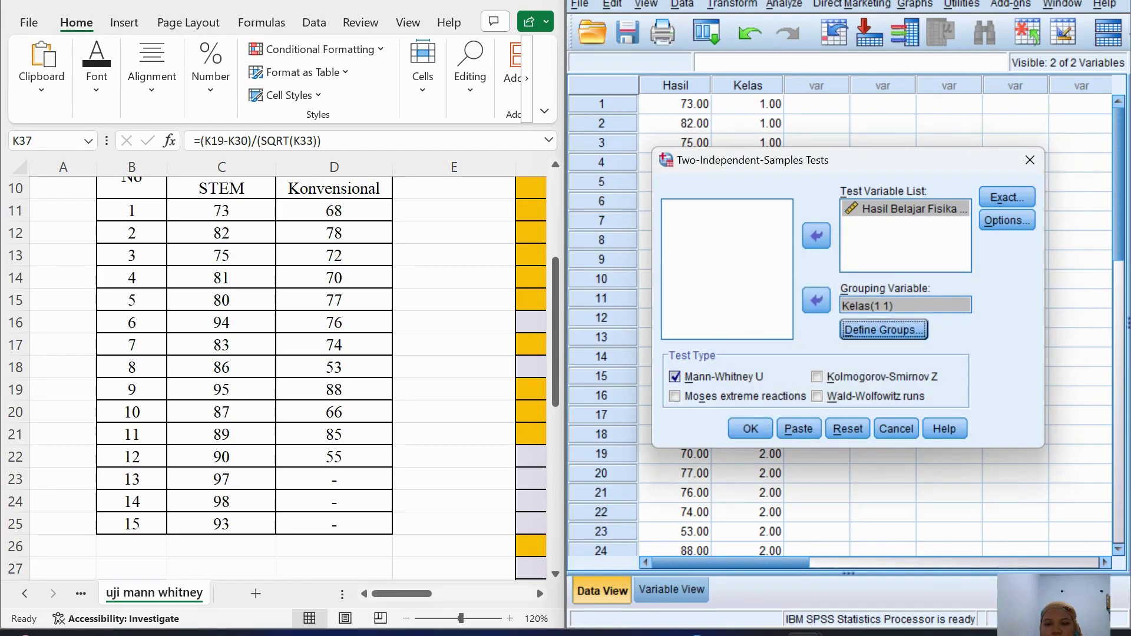
{"action": "left_click", "coordinate": [675, 376]}
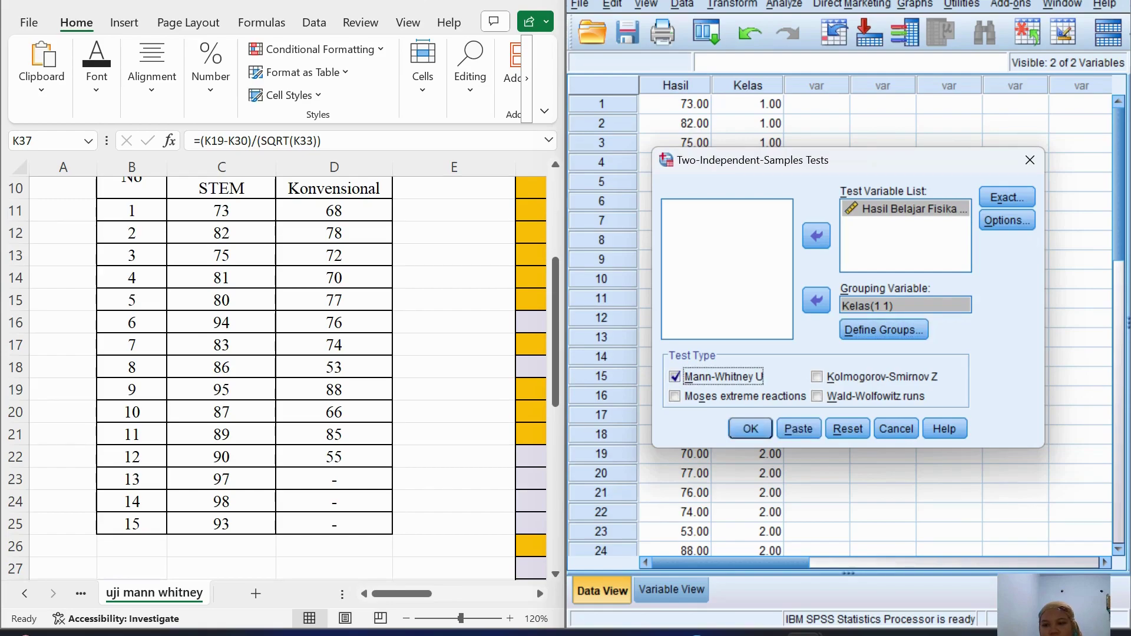
{"action": "left_click", "coordinate": [750, 428]}
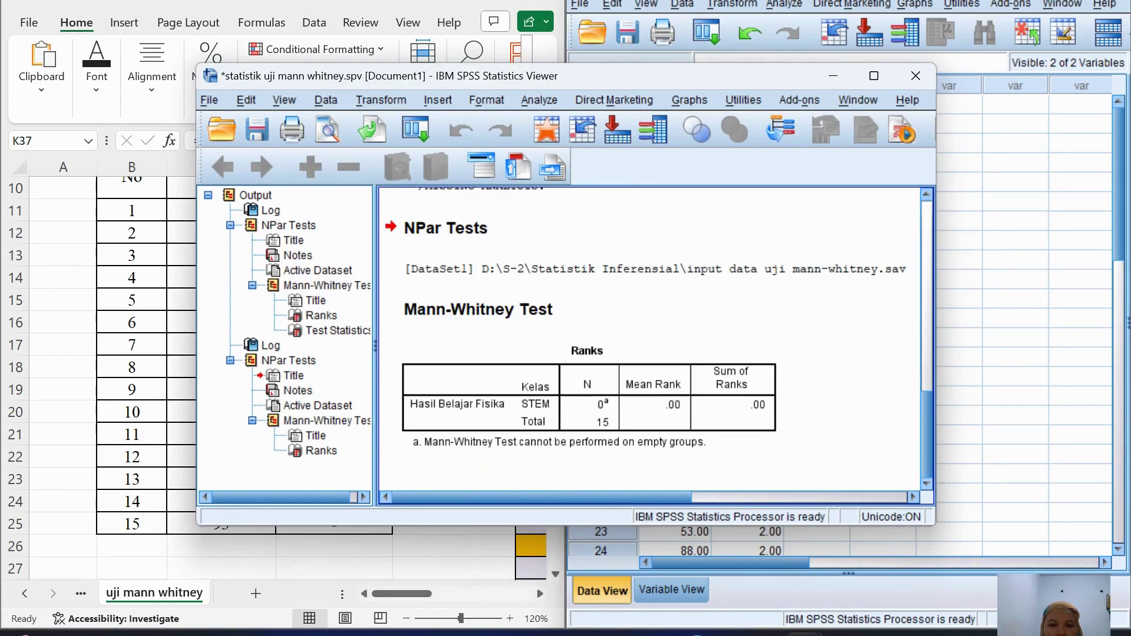
Step: Examine the Ranks and Test Statistics tables of the earlier Kelas A and Kelas B Mann-Whitney output
{"action": "scroll", "coordinate": [648, 339], "scroll_direction": "up", "scroll_amount": 6}
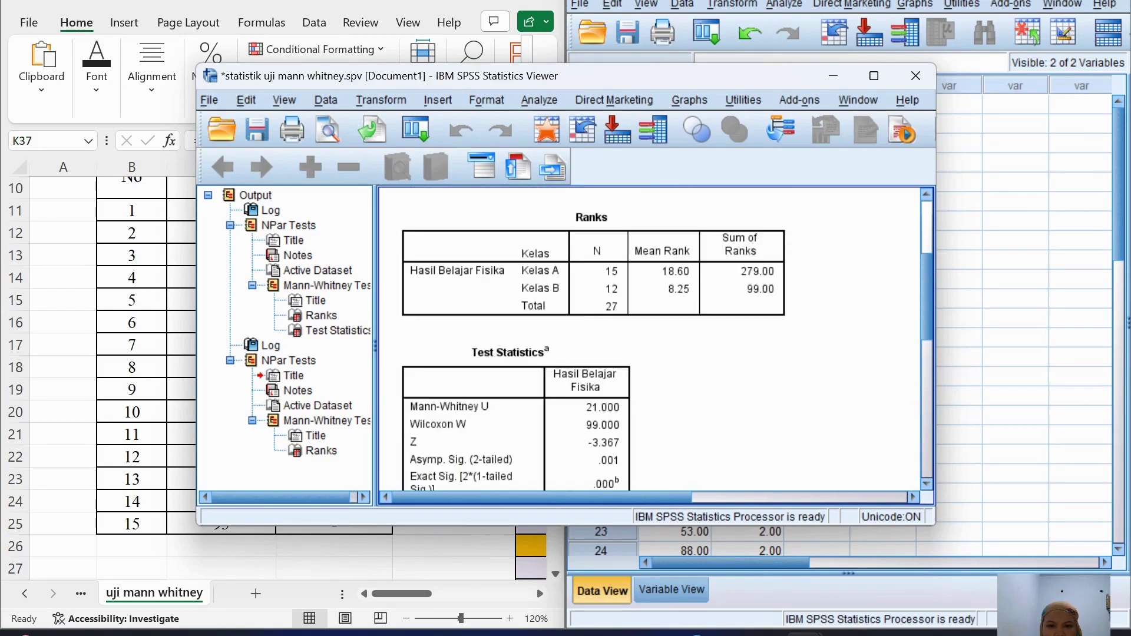
{"action": "scroll", "coordinate": [648, 339], "scroll_direction": "down", "scroll_amount": 3}
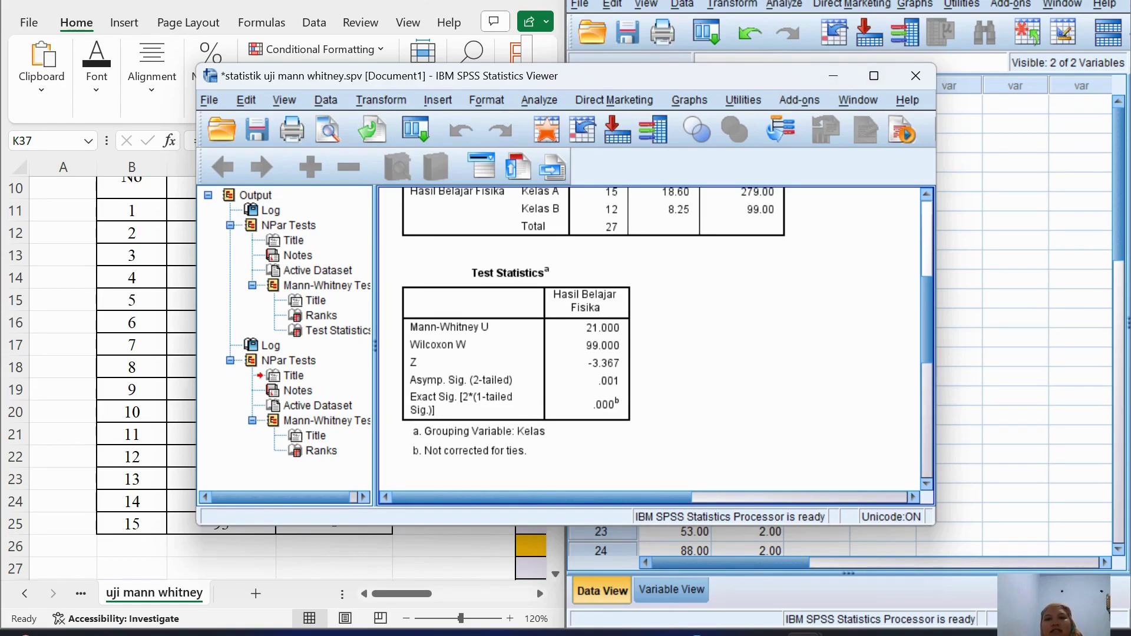
{"action": "left_click", "coordinate": [515, 353]}
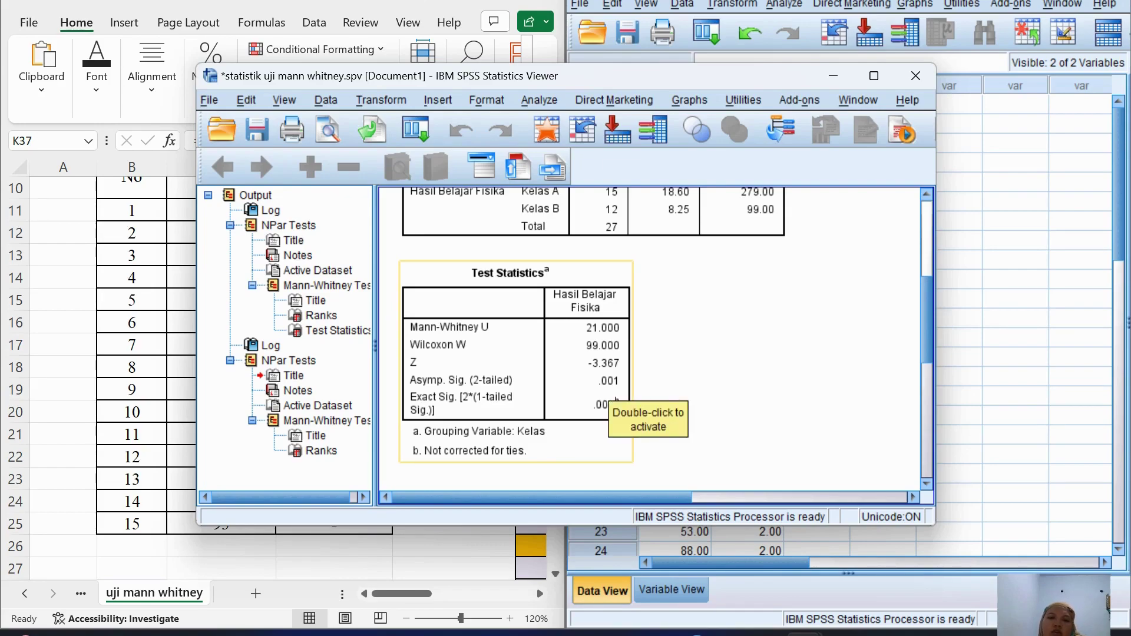
{"action": "scroll", "coordinate": [648, 339], "scroll_direction": "up", "scroll_amount": 5}
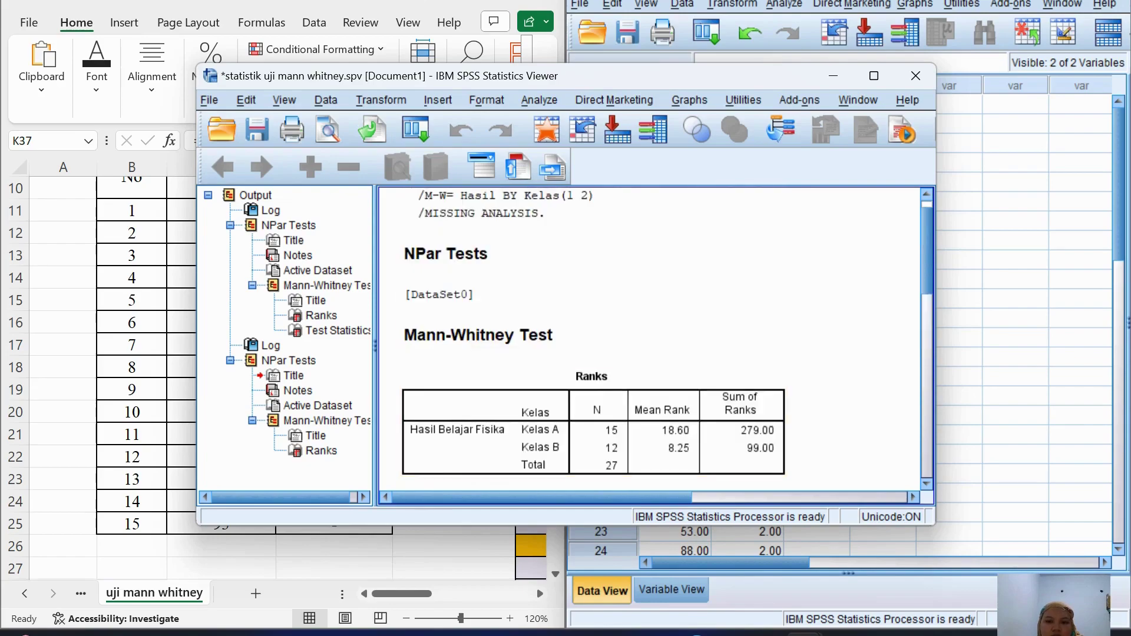
{"action": "scroll", "coordinate": [648, 338], "scroll_direction": "down", "scroll_amount": 2}
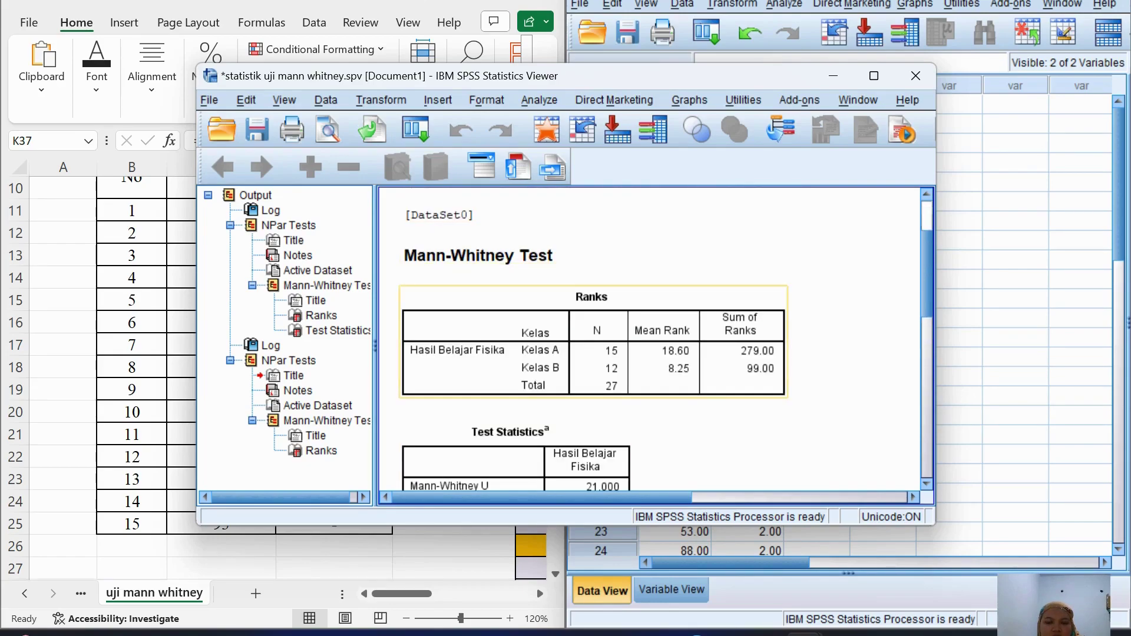
{"action": "scroll", "coordinate": [648, 339], "scroll_direction": "up", "scroll_amount": 2}
{"action": "scroll", "coordinate": [545, 383], "scroll_direction": "down", "scroll_amount": 4}
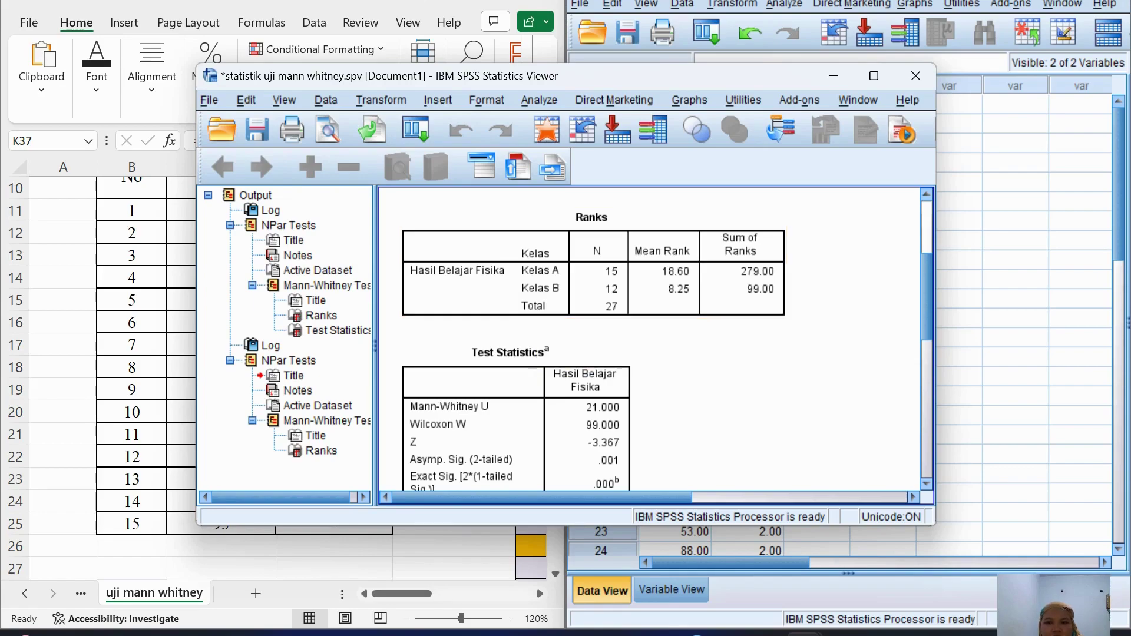
{"action": "scroll", "coordinate": [648, 339], "scroll_direction": "down", "scroll_amount": 5}
{"action": "scroll", "coordinate": [647, 338], "scroll_direction": "up", "scroll_amount": 2}
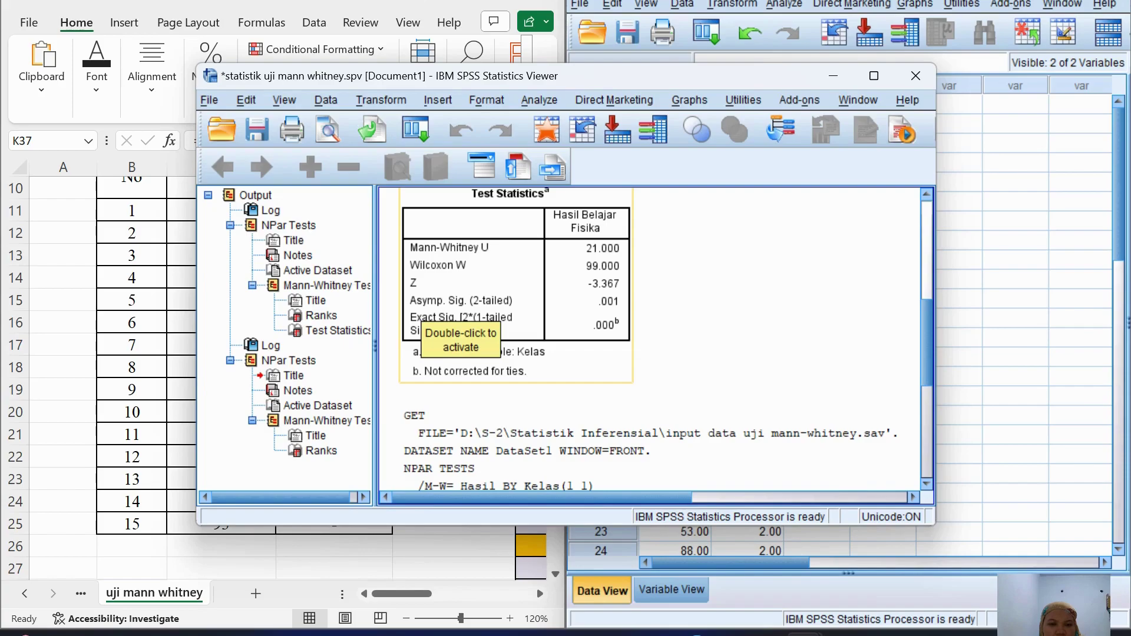
Step: Snap the statistics output window into the half of the screen beside the Excel workbook
{"action": "left_click_drag", "start_coordinate": [589, 76], "coordinate": [792, 69]}
{"action": "mouse_move", "coordinate": [1076, 69]}
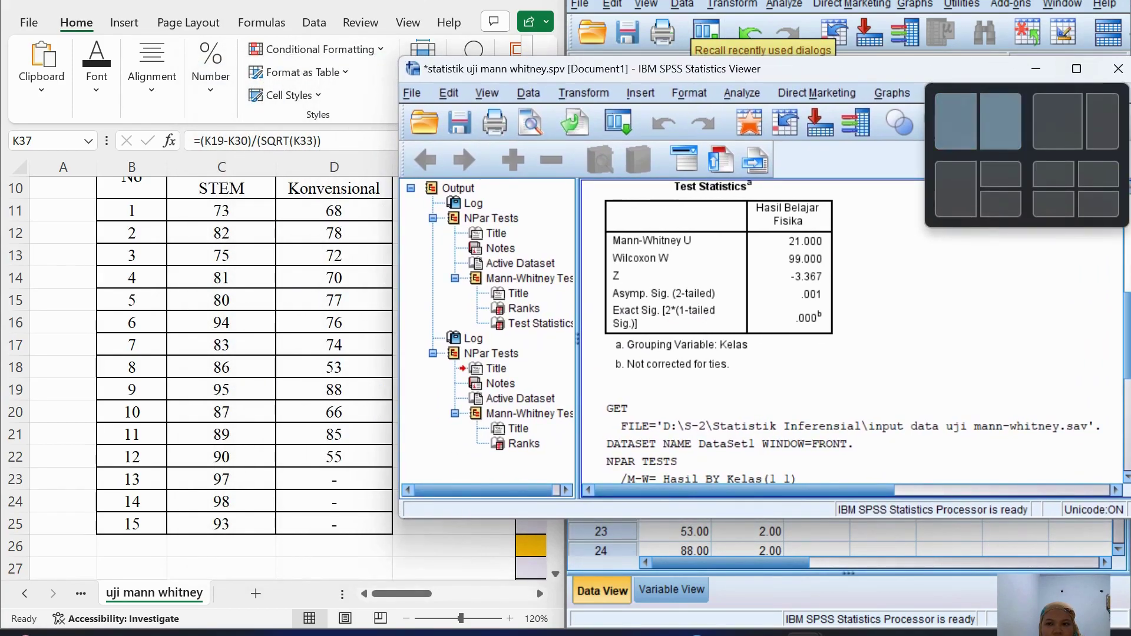
{"action": "left_click", "coordinate": [1000, 121]}
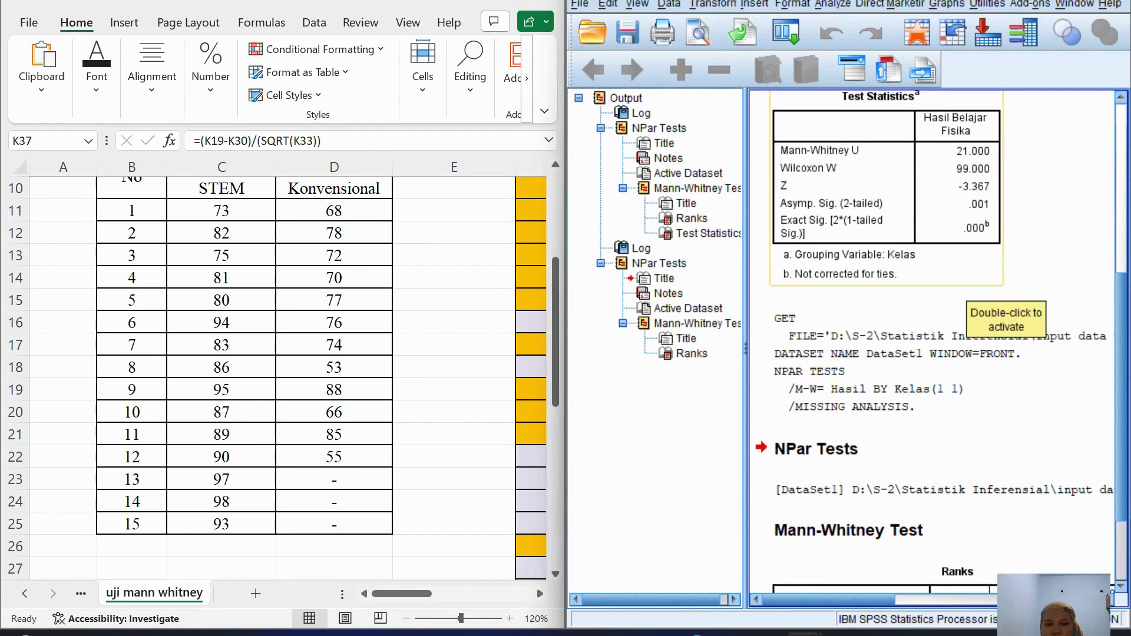
Step: Switch to the Word document and compare its decision rules and Pengambilan Keputusan conclusion with the SPSS Test Statistics table
{"action": "key", "text": "alt+Tab"}
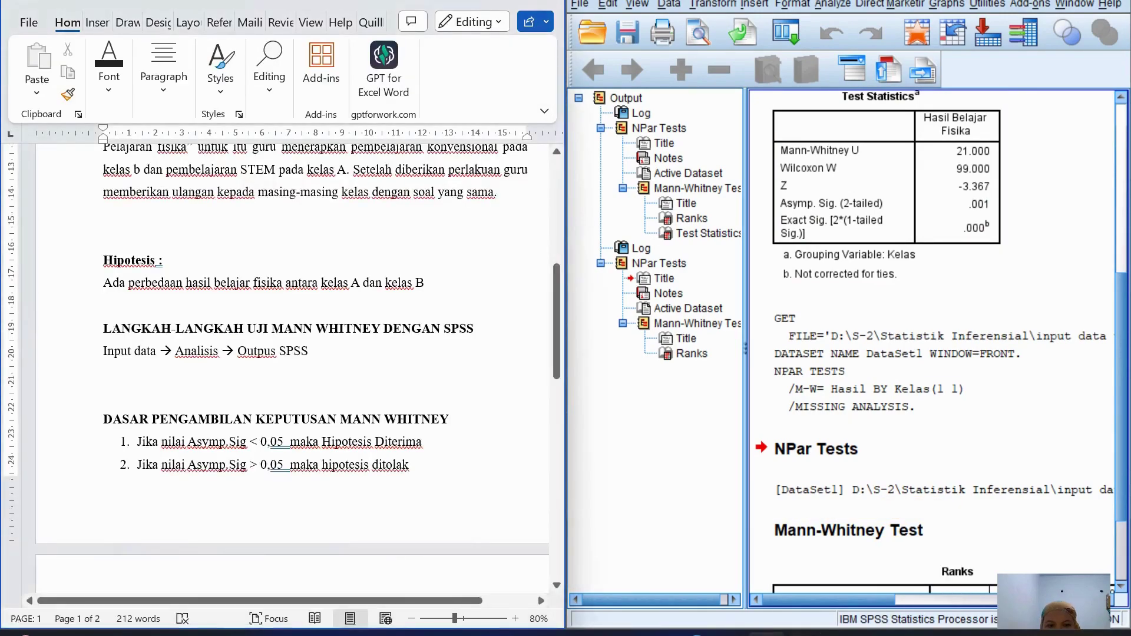
{"action": "scroll", "coordinate": [281, 365], "scroll_direction": "down", "scroll_amount": 5}
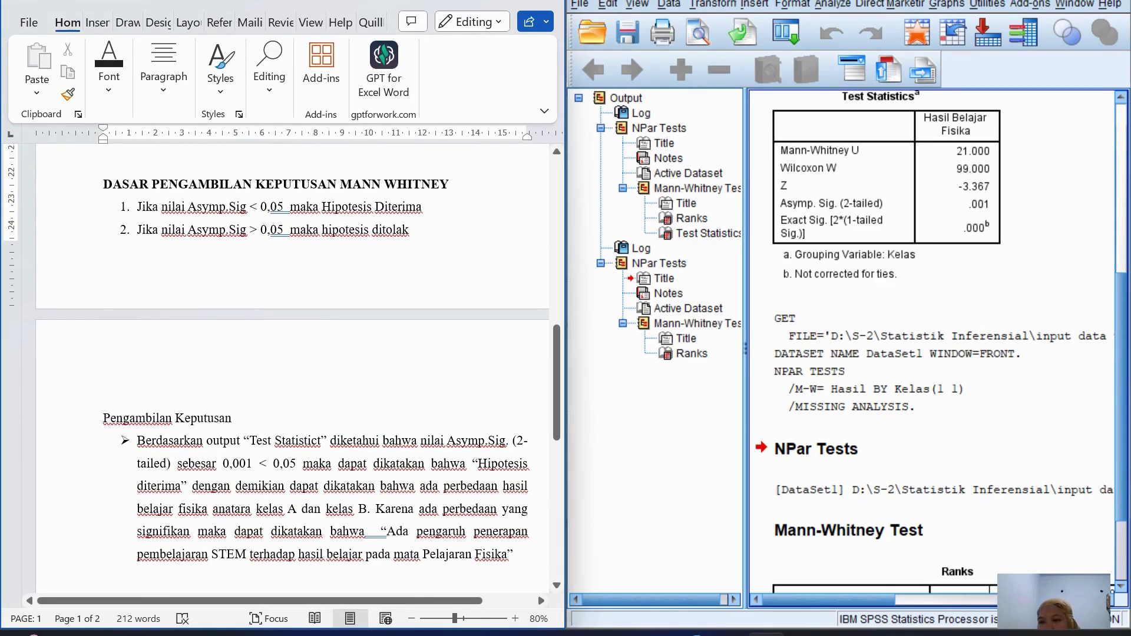
{"action": "left_click", "coordinate": [884, 188]}
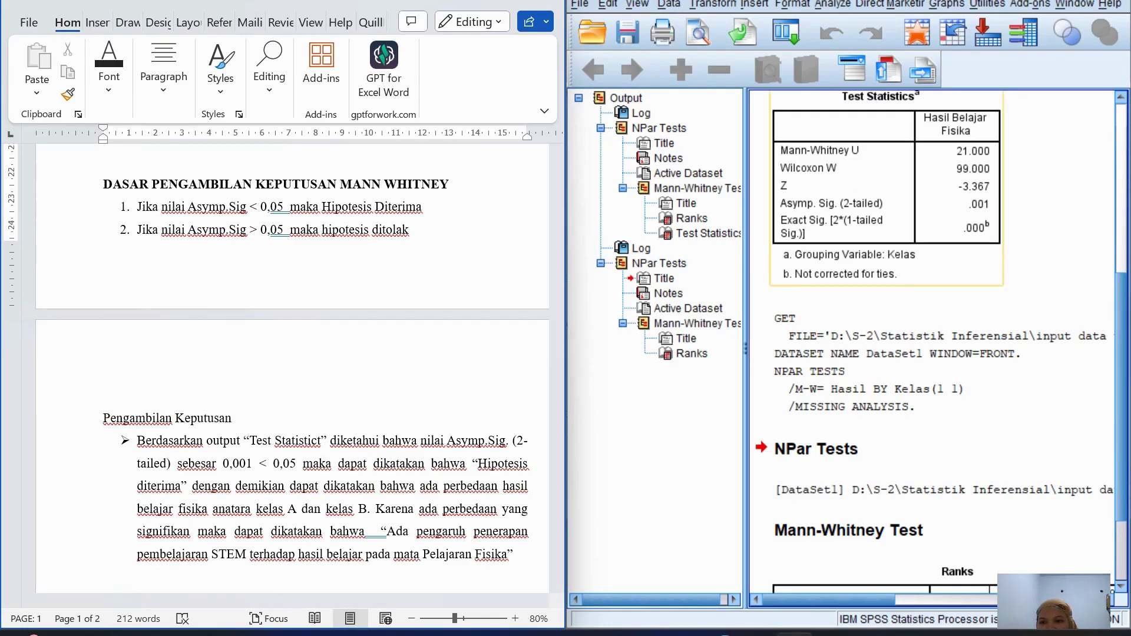
{"action": "scroll", "coordinate": [283, 354], "scroll_direction": "down", "scroll_amount": 1}
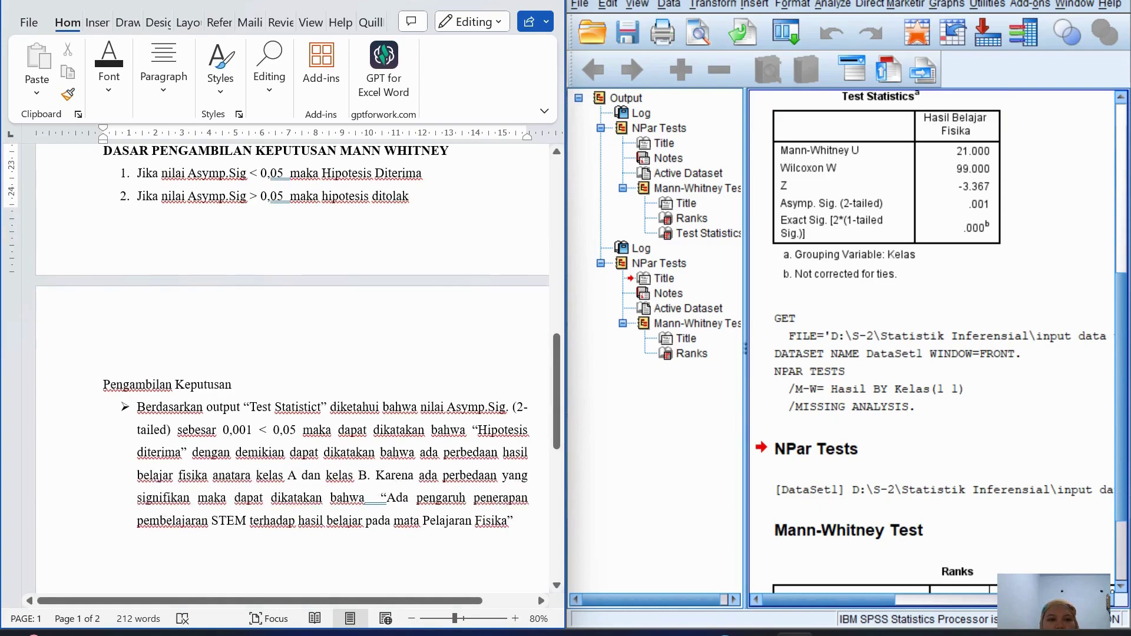
{"action": "scroll", "coordinate": [282, 353], "scroll_direction": "down", "scroll_amount": 4}
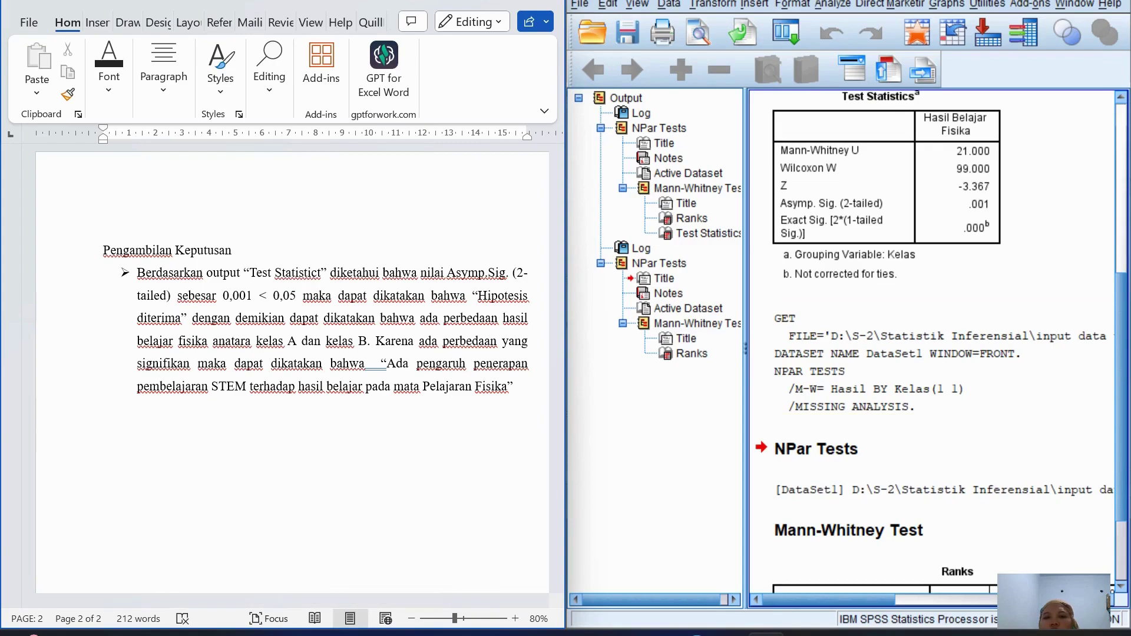
{"action": "left_click", "coordinate": [886, 189]}
Step: Switch back to the Excel workbook and show the manual Mann-Whitney calculations through PROBABILITAS at 60% zoom
{"action": "mouse_move", "coordinate": [792, 634]}
{"action": "left_click", "coordinate": [750, 560]}
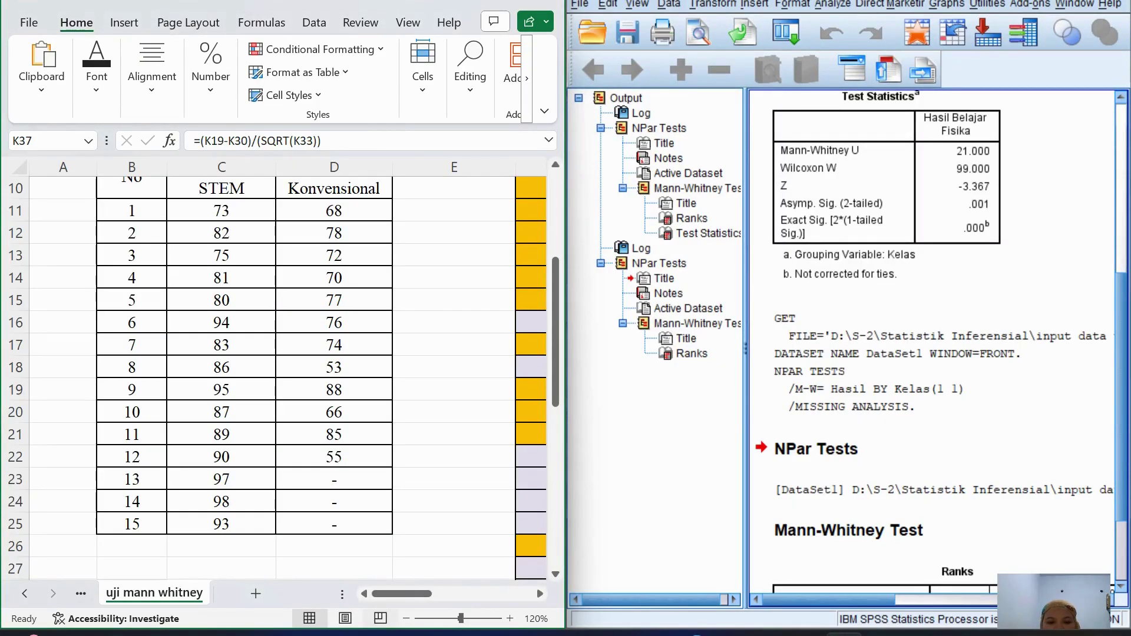
{"action": "left_click", "coordinate": [405, 618]}
{"action": "left_click", "coordinate": [406, 618]}
{"action": "left_click", "coordinate": [406, 618]}
{"action": "left_click", "coordinate": [406, 618]}
{"action": "left_click", "coordinate": [405, 618]}
{"action": "left_click", "coordinate": [406, 618]}
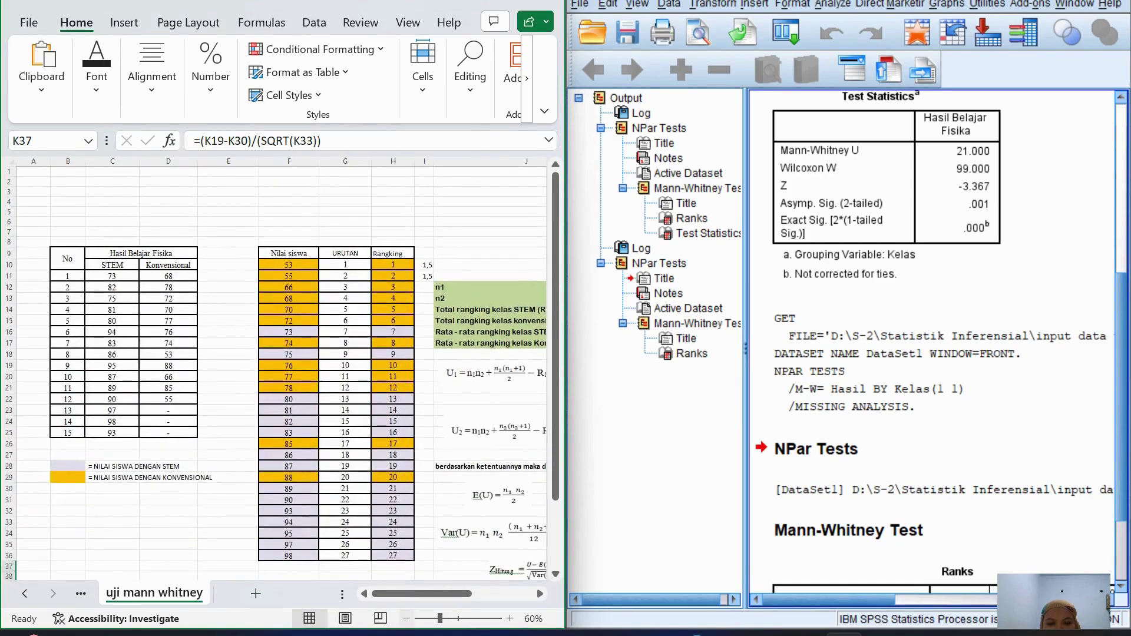
{"action": "left_click_drag", "start_coordinate": [421, 594], "coordinate": [473, 593]}
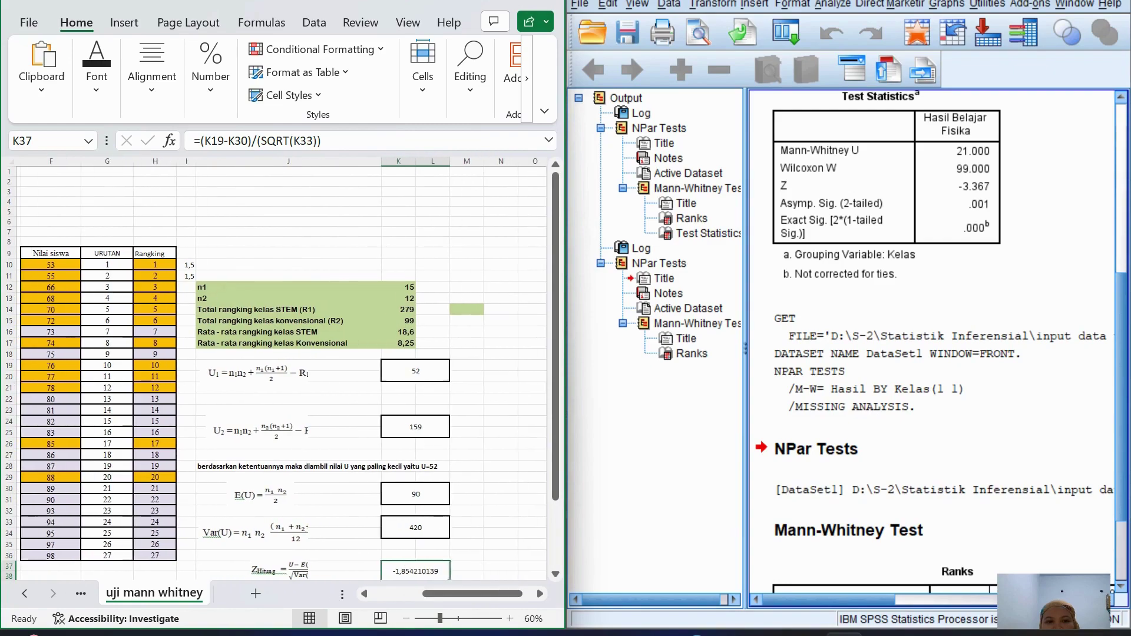
{"action": "scroll", "coordinate": [283, 371], "scroll_direction": "down", "scroll_amount": 2}
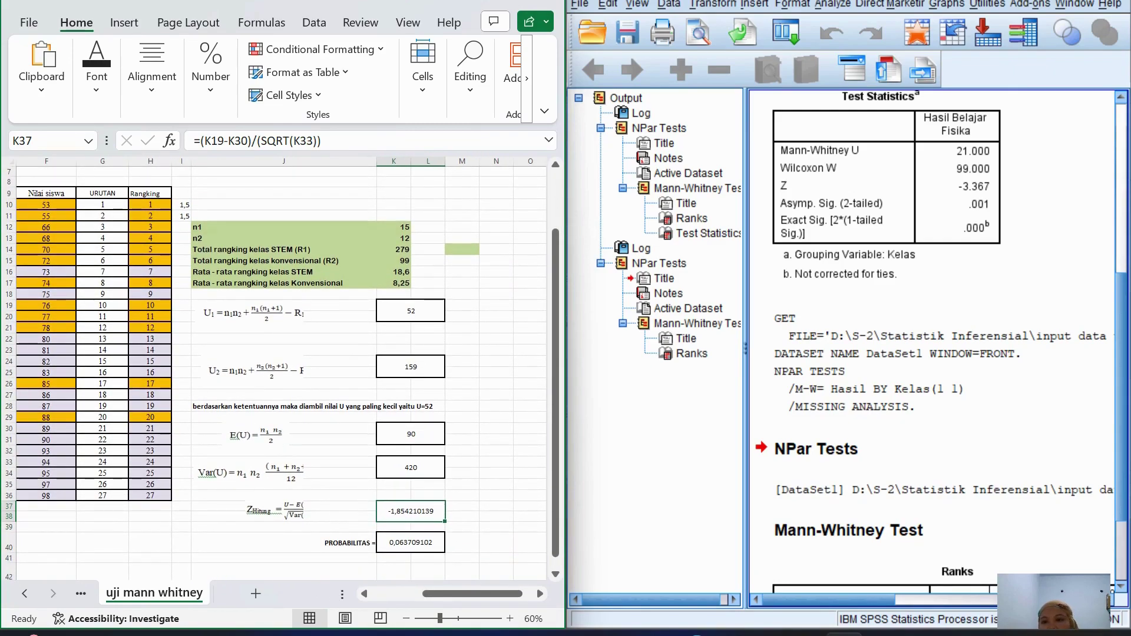
Step: Switch to the SPSS data window and review the Hasil and Kelas values
{"action": "mouse_move", "coordinate": [844, 633]}
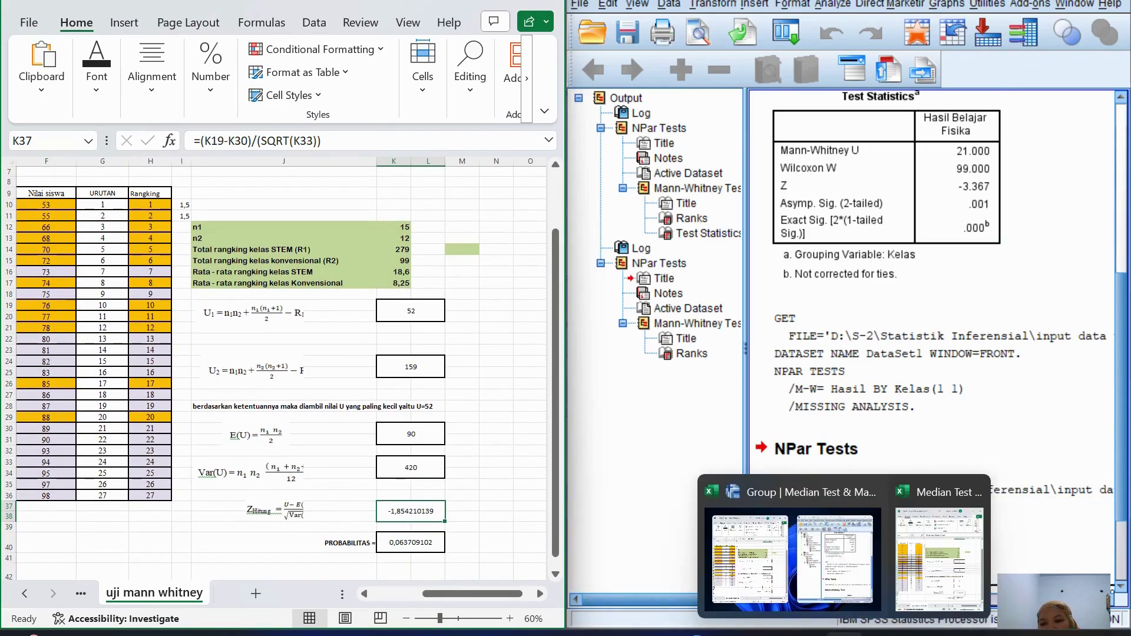
{"action": "mouse_move", "coordinate": [805, 634]}
{"action": "mouse_move", "coordinate": [849, 559]}
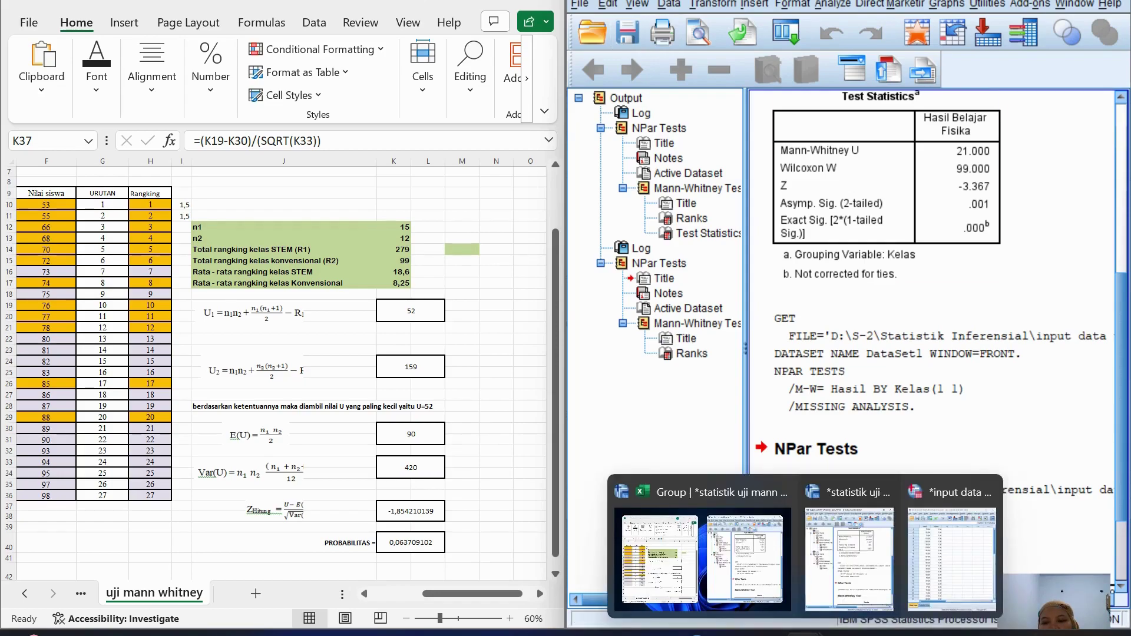
{"action": "left_click", "coordinate": [951, 556]}
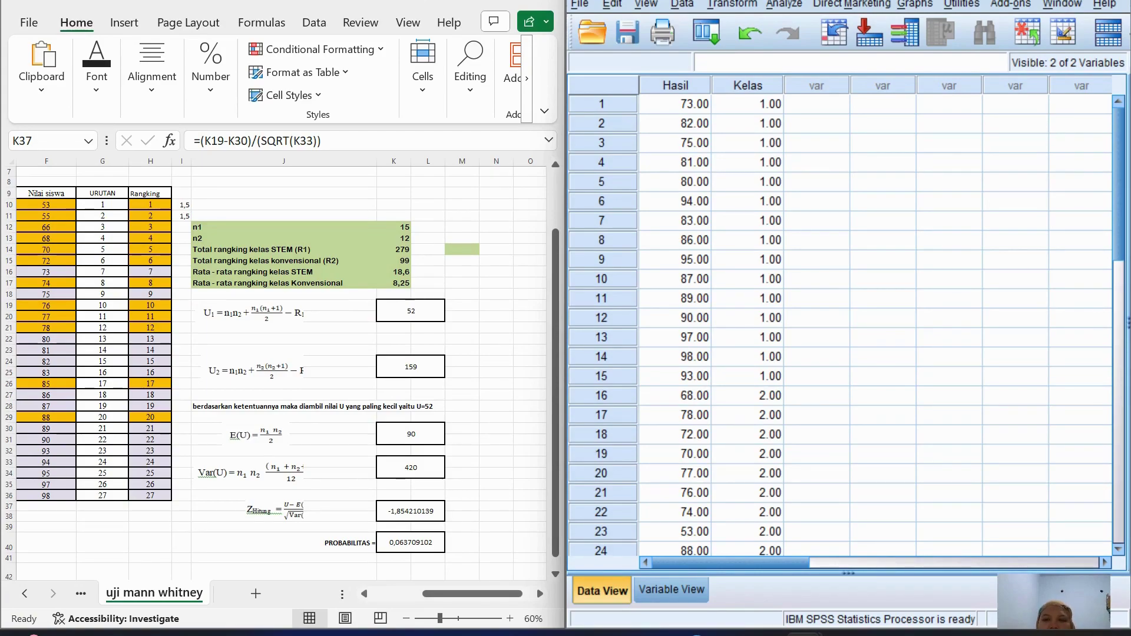
{"action": "scroll", "coordinate": [825, 324], "scroll_direction": "down", "scroll_amount": 4}
{"action": "scroll", "coordinate": [825, 324], "scroll_direction": "up", "scroll_amount": 4}
Step: Return to the SPSS output and widen its content pane to compare the full Ranks and Test Statistics tables with Excel
{"action": "mouse_move", "coordinate": [784, 633]}
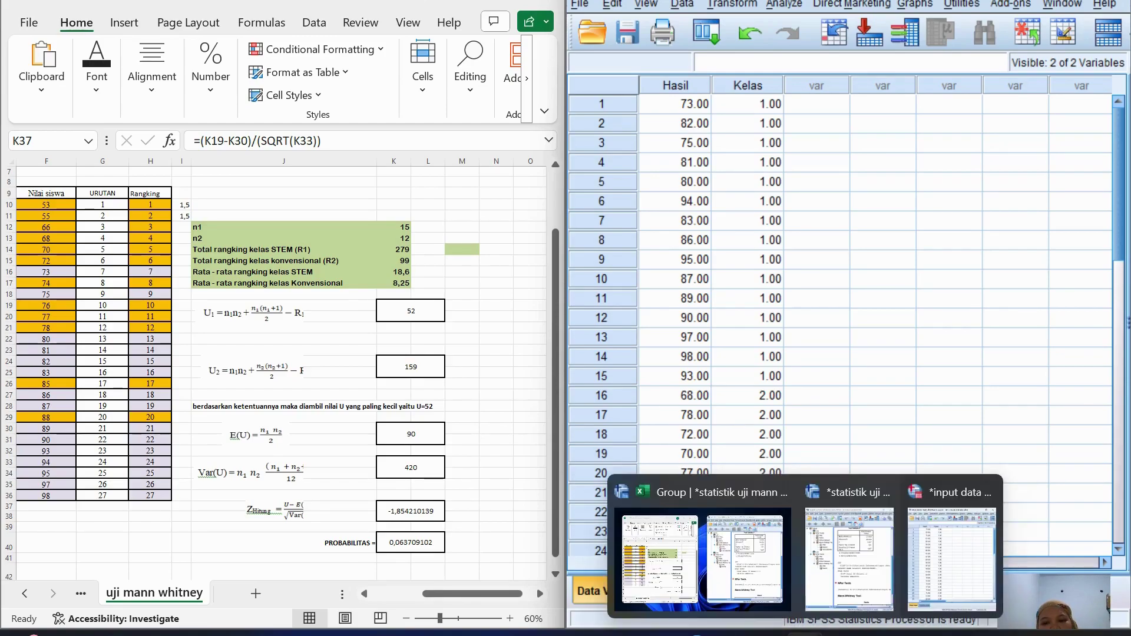
{"action": "left_click", "coordinate": [871, 542]}
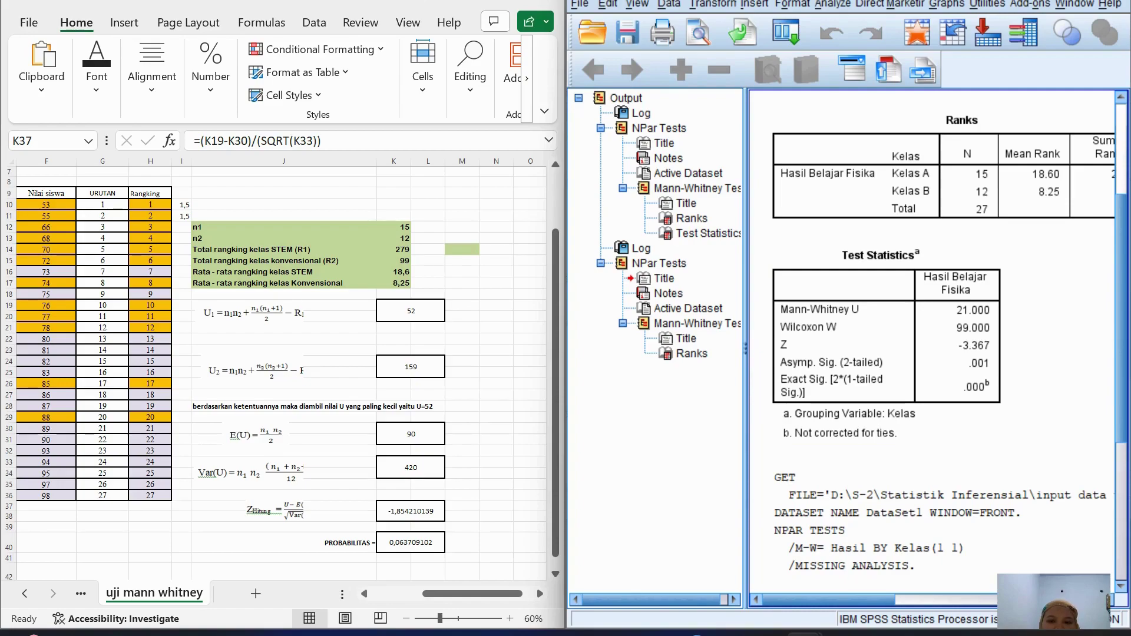
{"action": "left_click_drag", "start_coordinate": [745, 349], "coordinate": [686, 349]}
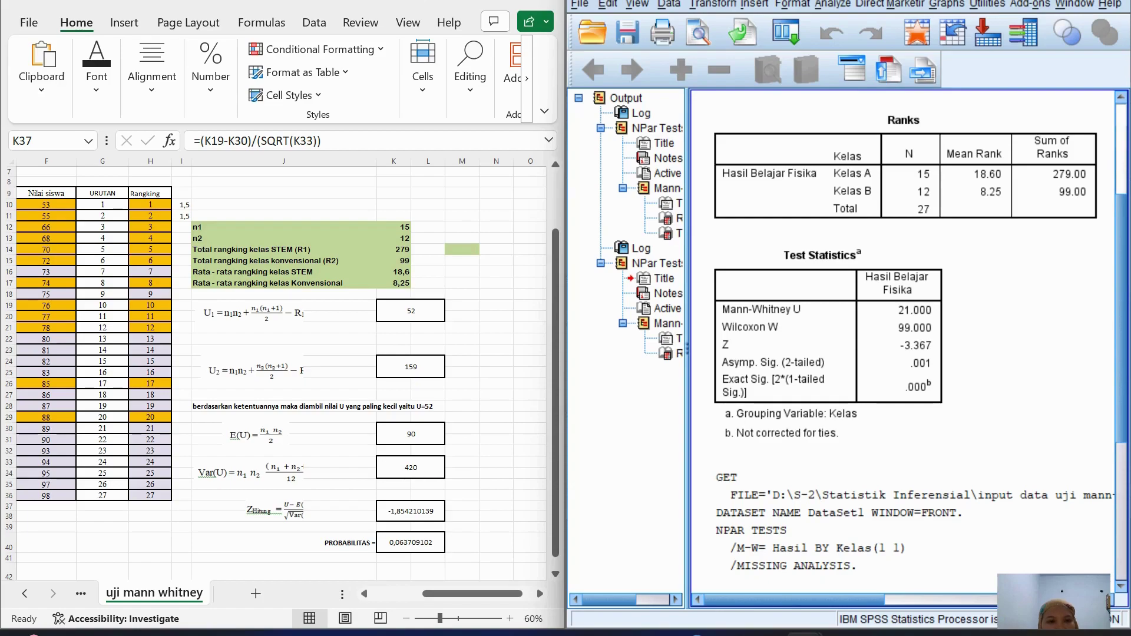
{"action": "left_click", "coordinate": [730, 380]}
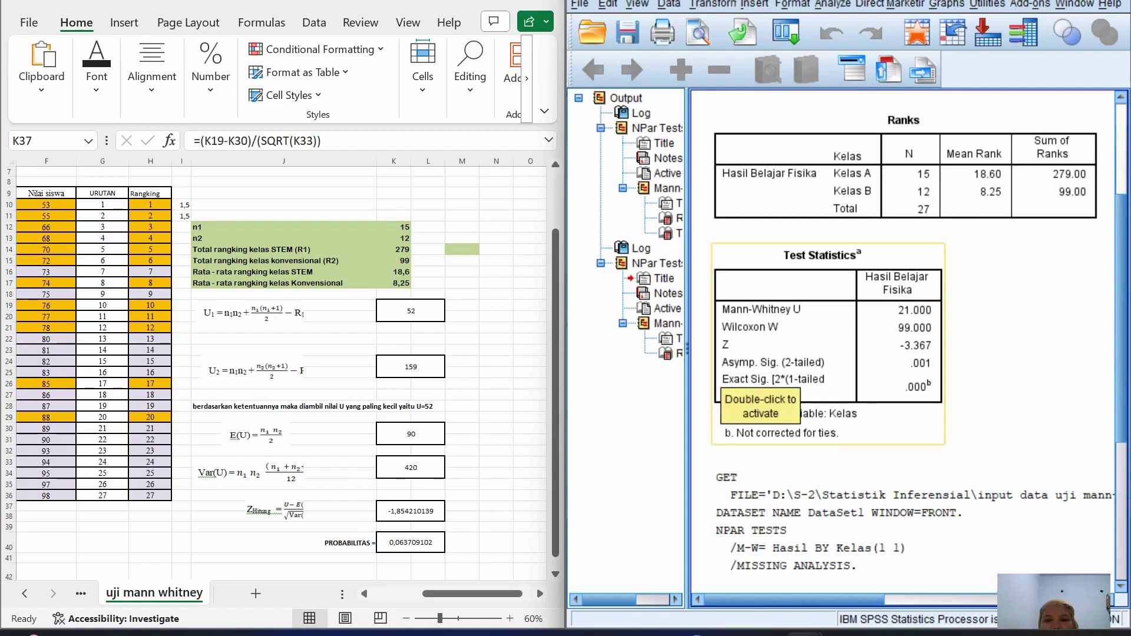